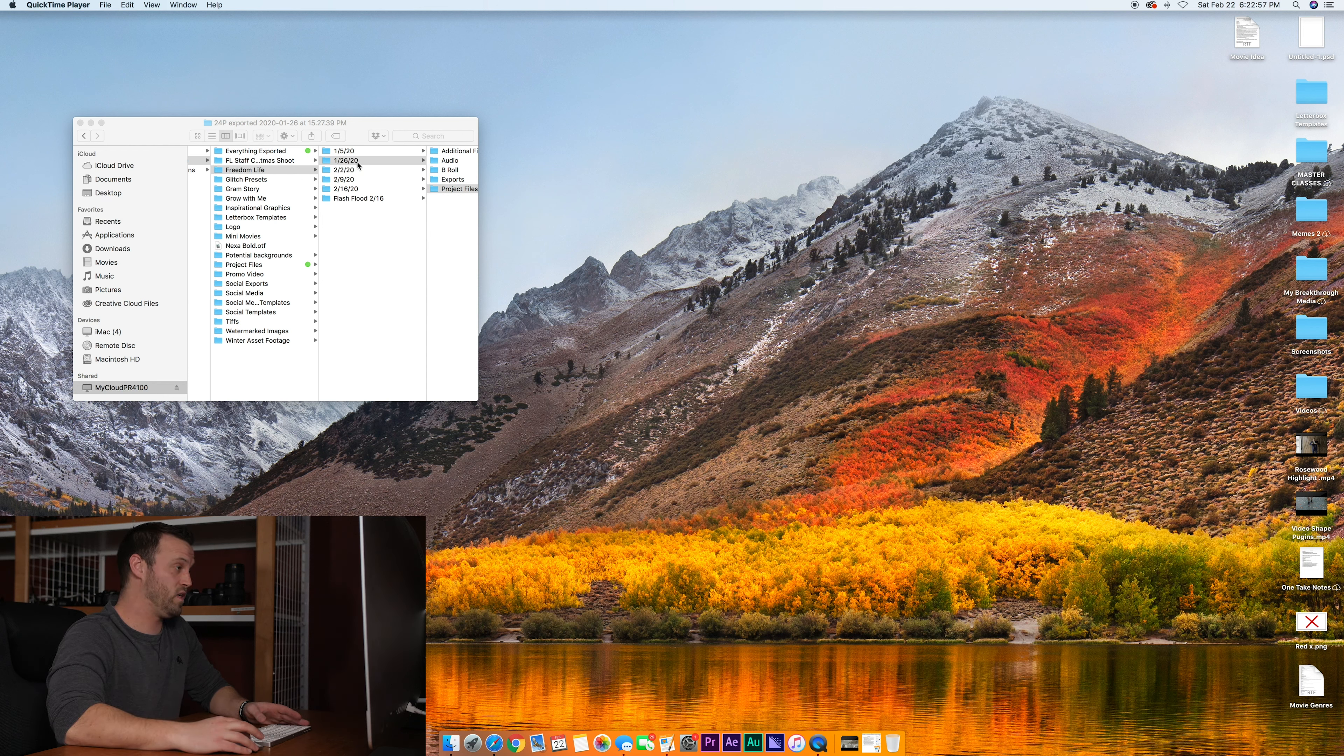
- Open B Roll Video.prproj and Freedom Life B Roll.prproj from the 1/26/20 Project Files folder in Premiere Pro
{"action": "scroll", "coordinate": [351, 163], "scroll_direction": "right", "scroll_amount": 5}
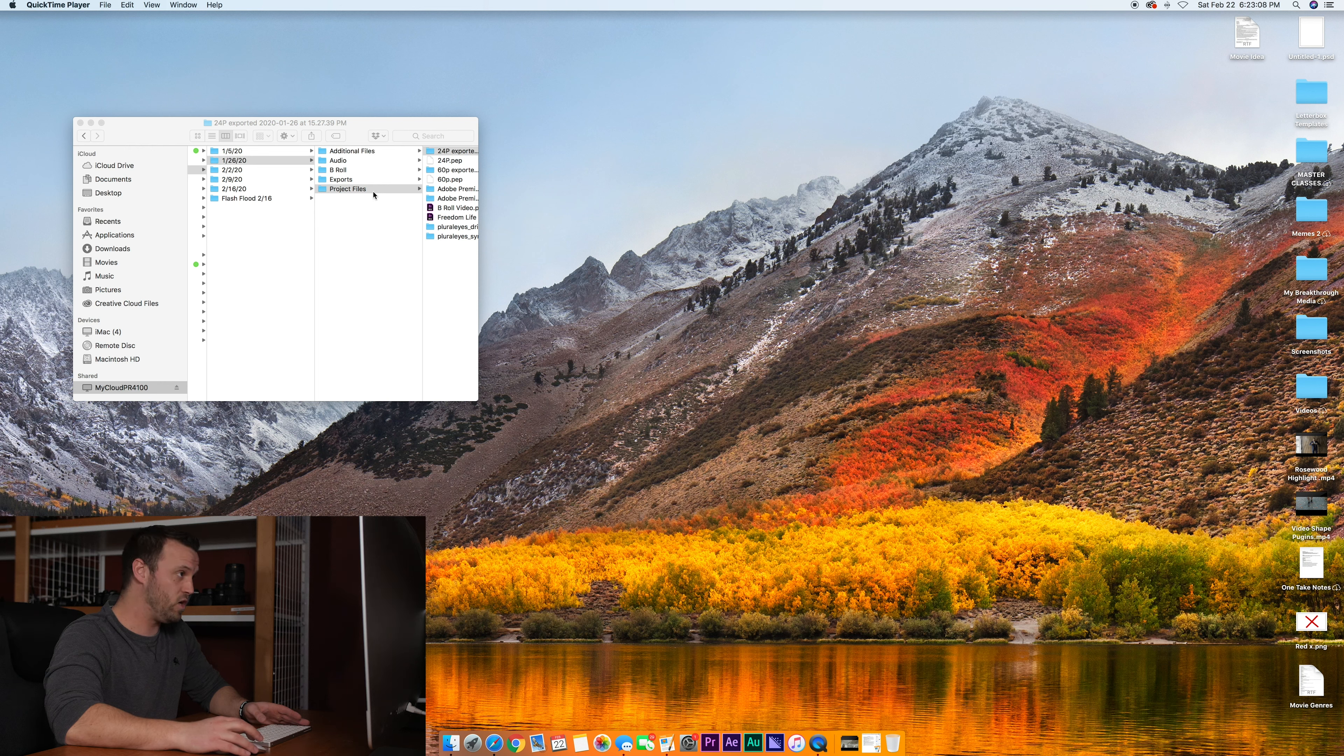
{"action": "scroll", "coordinate": [373, 195], "scroll_direction": "right", "scroll_amount": 4}
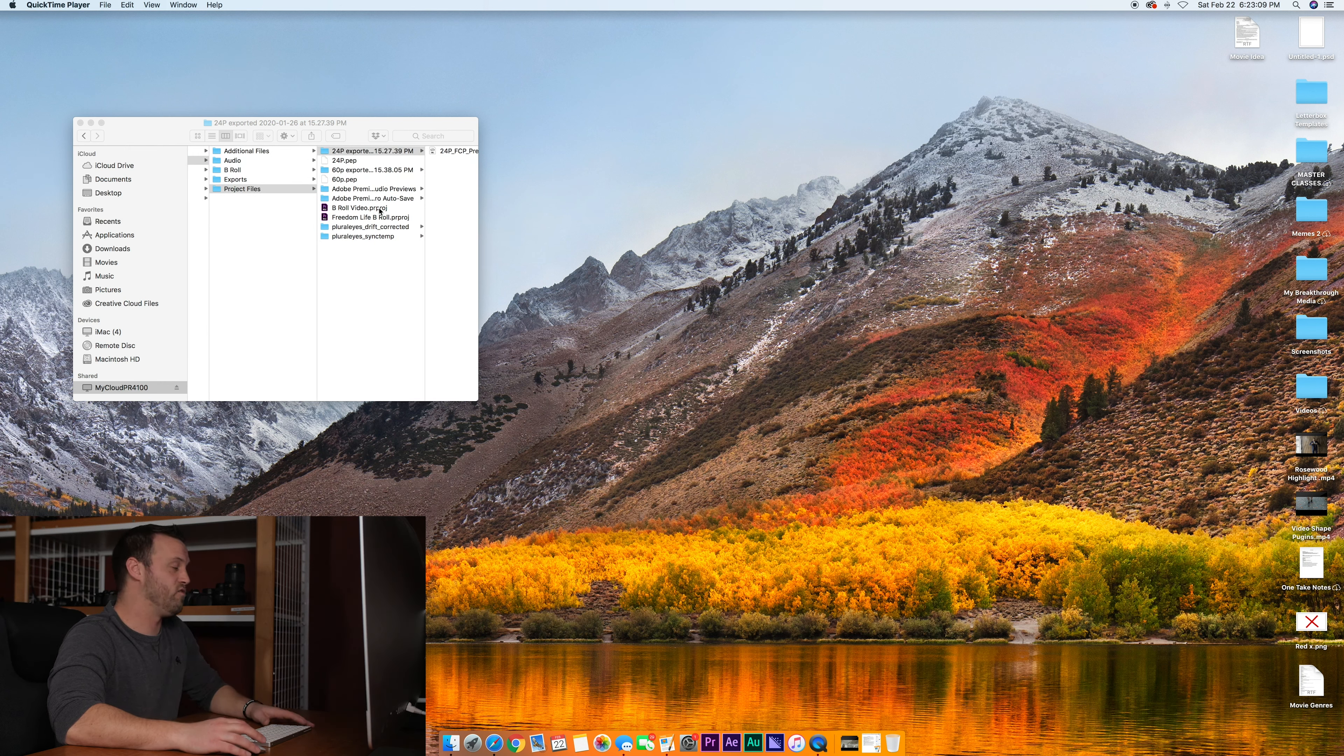
{"action": "double_click", "coordinate": [326, 212]}
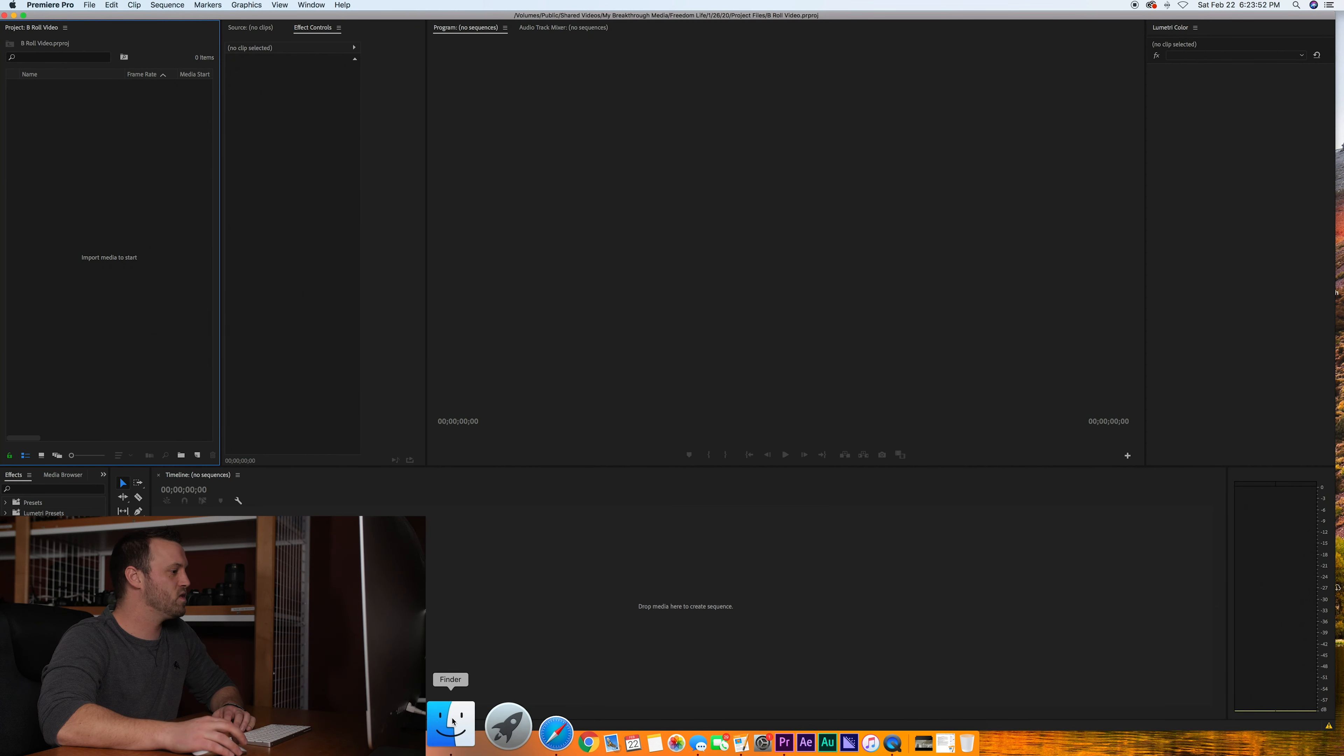
{"action": "left_click", "coordinate": [444, 735]}
{"action": "double_click", "coordinate": [268, 218]}
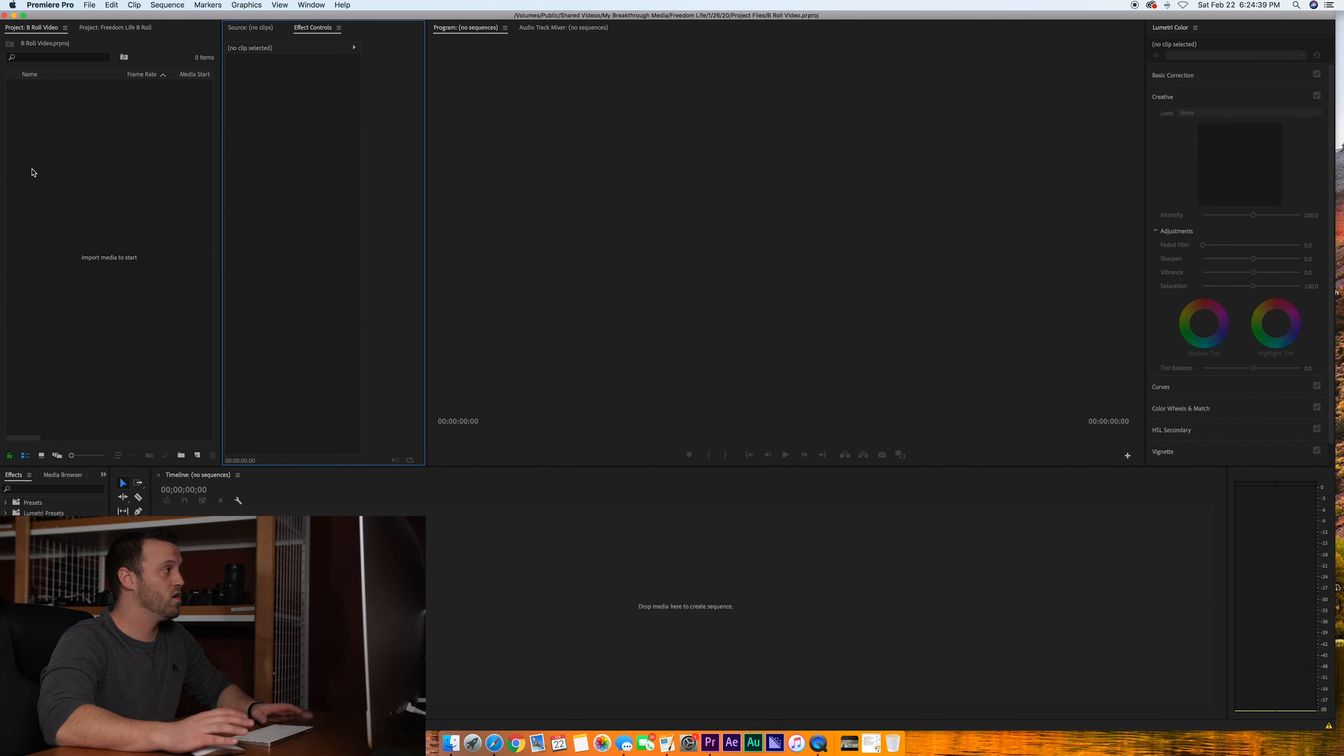
- Switch to Finder and import clips P1199368.MP4 through P1199517.MP4 from the 1/26/20 B Roll folder into the B Roll Video project
{"action": "key", "text": "super+Tab"}
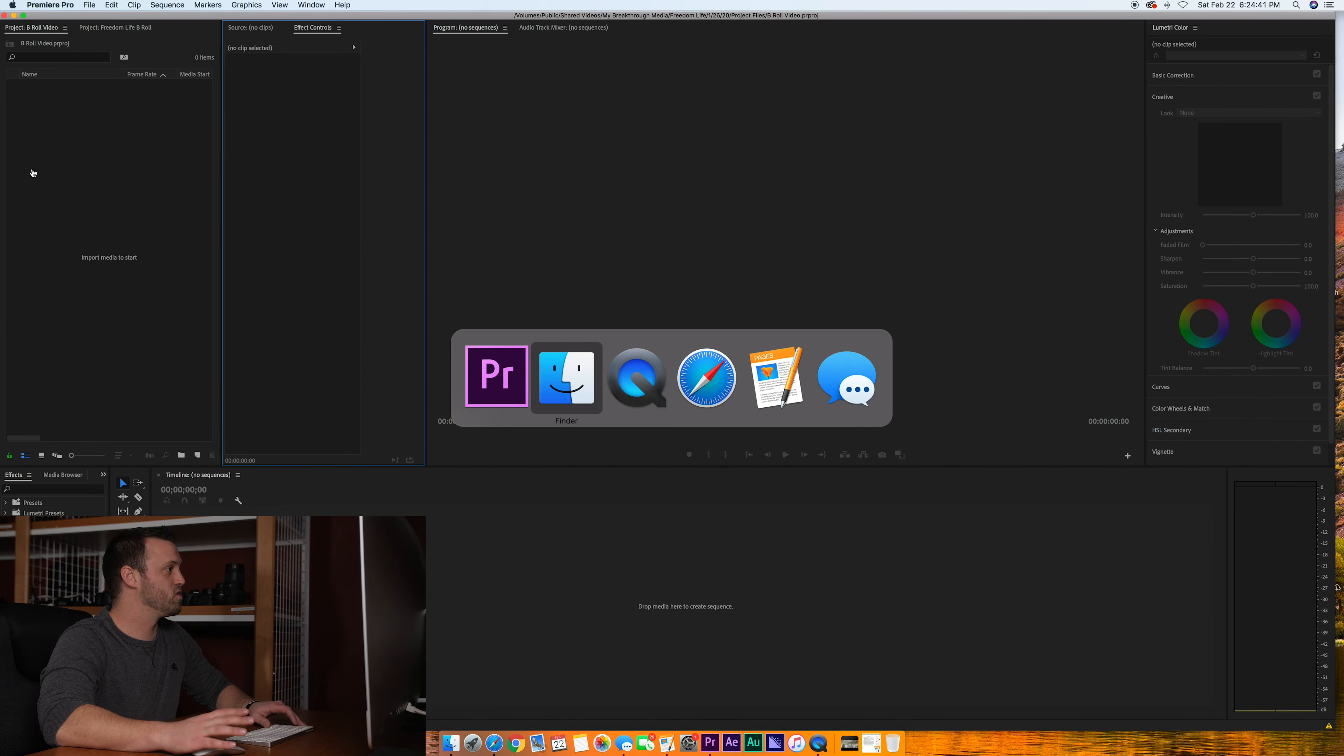
{"action": "scroll", "coordinate": [654, 170], "scroll_direction": "right", "scroll_amount": 4}
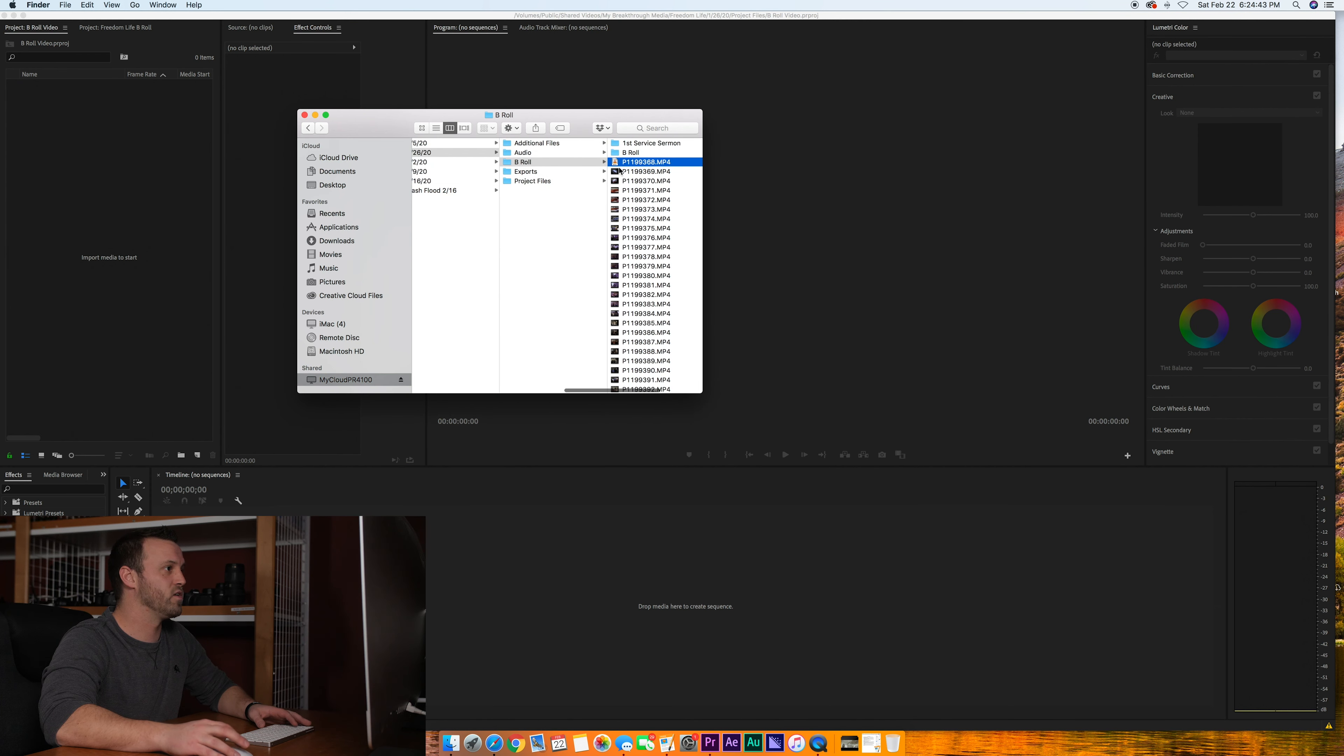
{"action": "scroll", "coordinate": [639, 258], "scroll_direction": "down", "scroll_amount": 15}
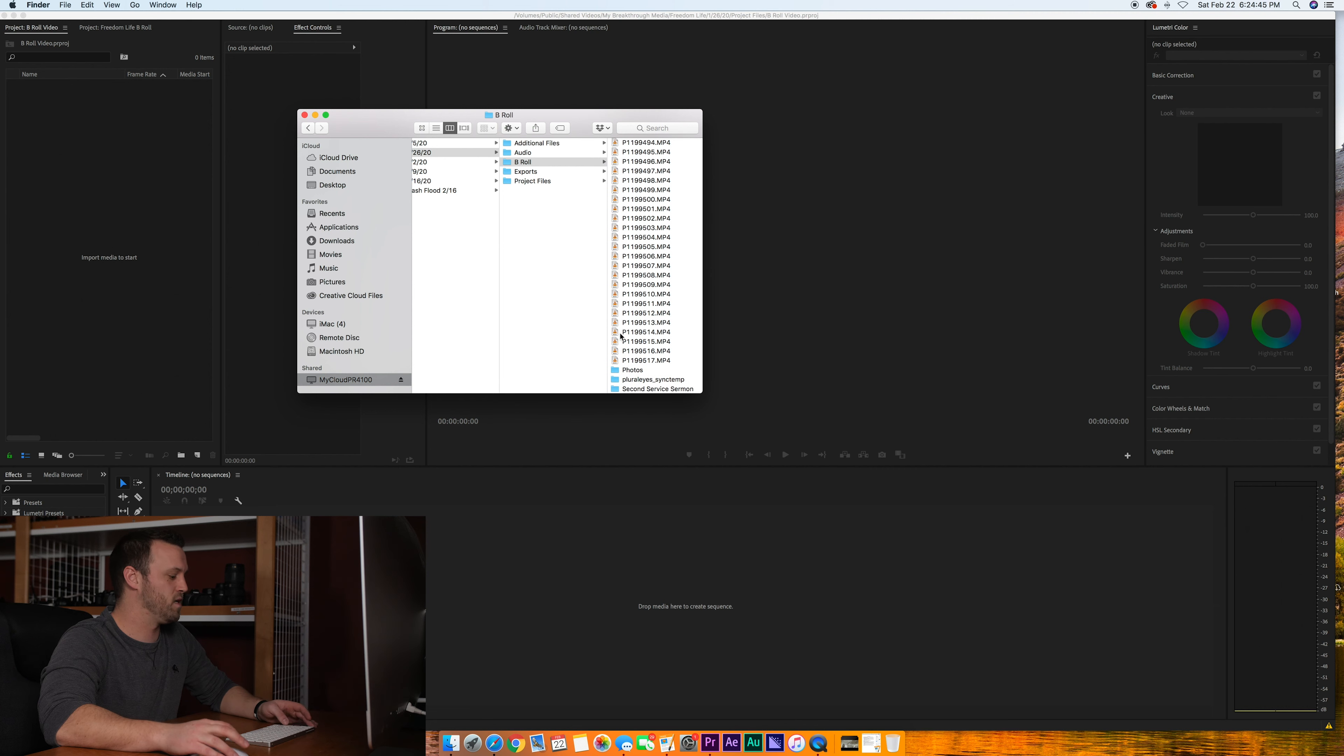
{"action": "left_click", "coordinate": [635, 360], "text": "shift"}
{"action": "scroll", "coordinate": [634, 194], "scroll_direction": "up", "scroll_amount": 15}
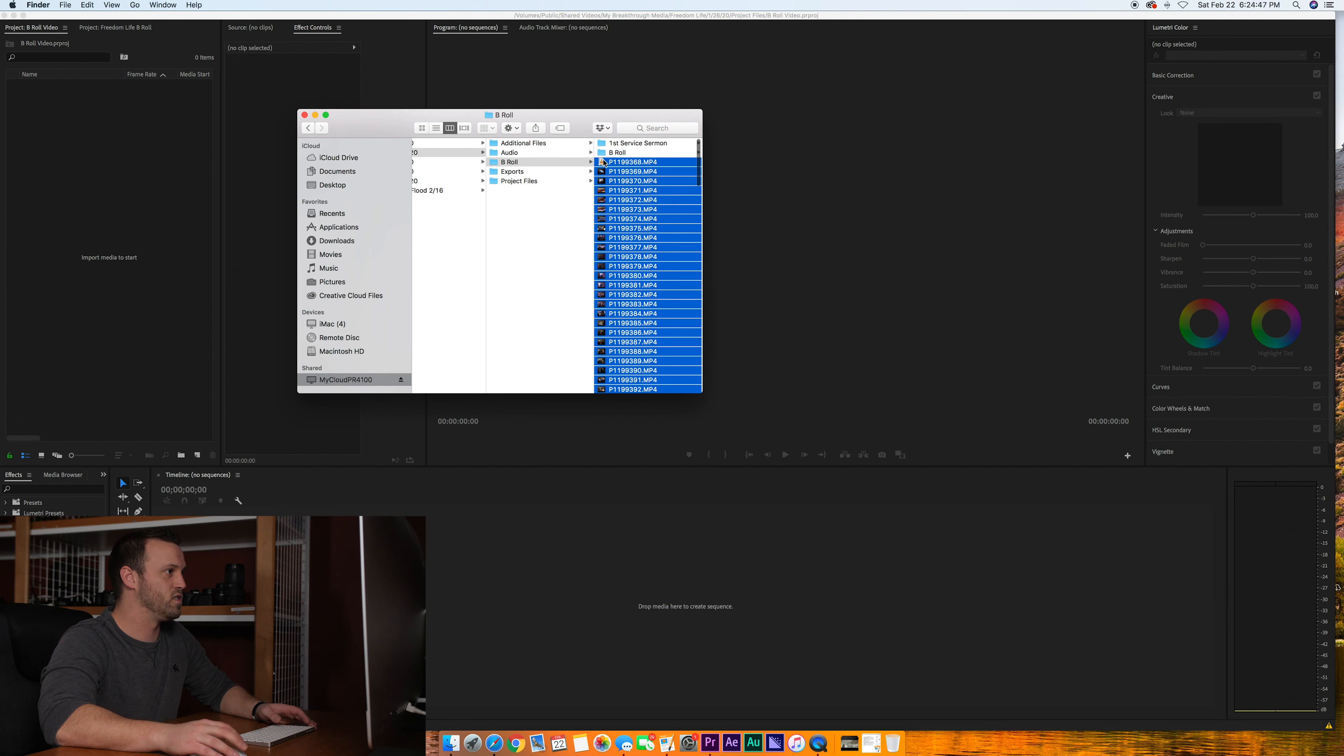
{"action": "left_click_drag", "start_coordinate": [634, 161], "coordinate": [84, 133]}
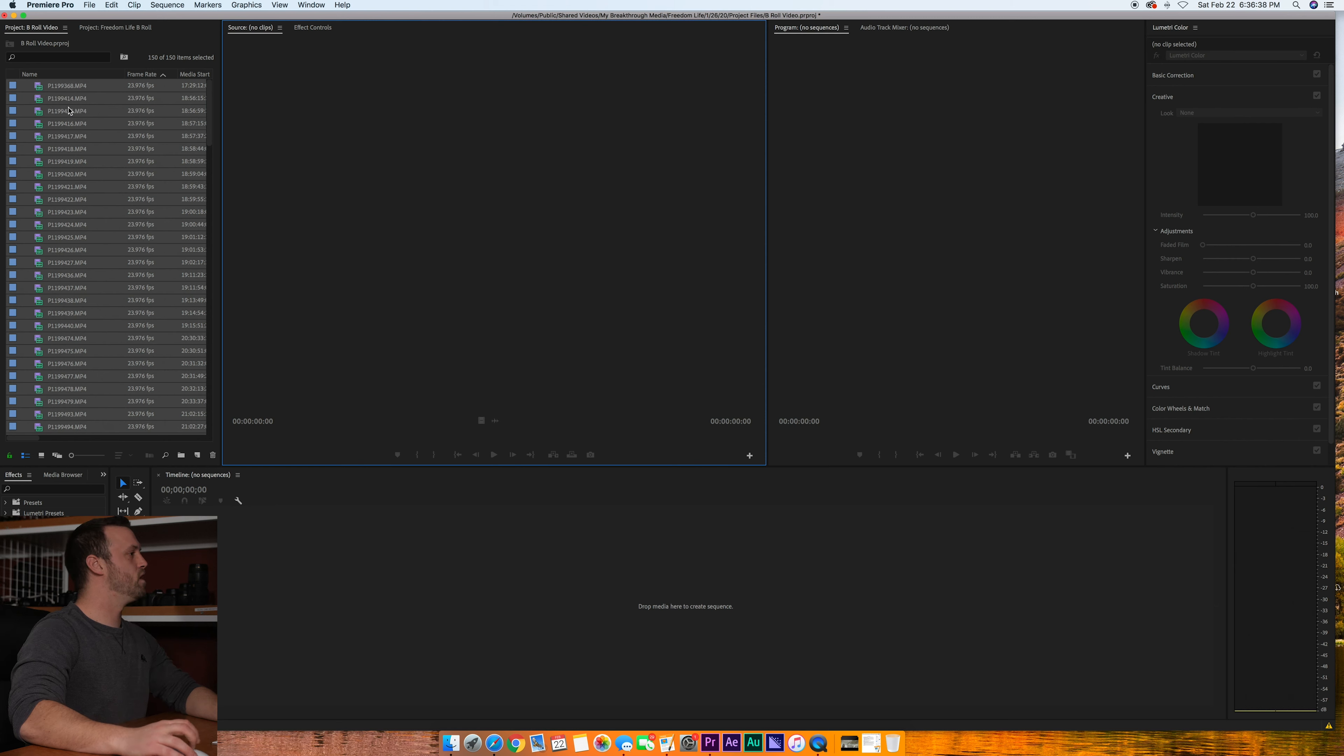
- Create a bin named Clips in the B Roll Video project
{"action": "left_click", "coordinate": [182, 456]}
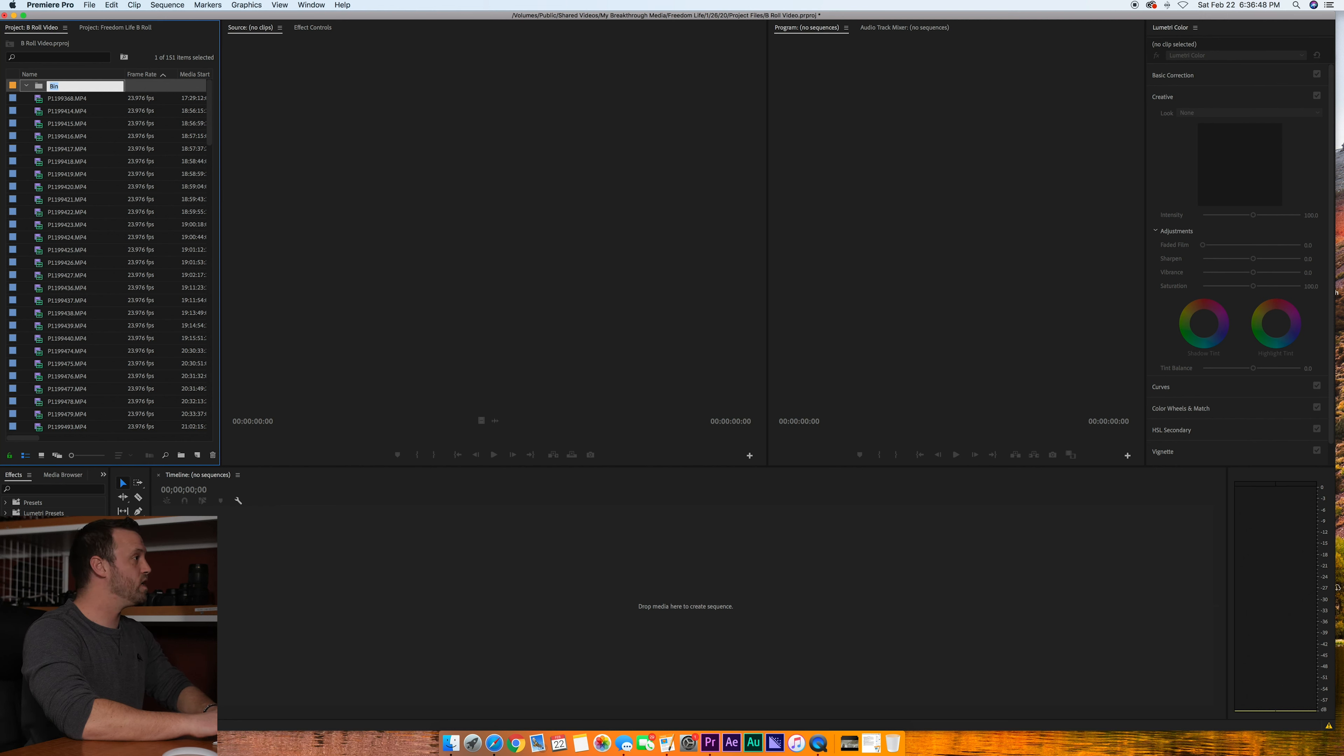
{"action": "type", "text": "Clips"}
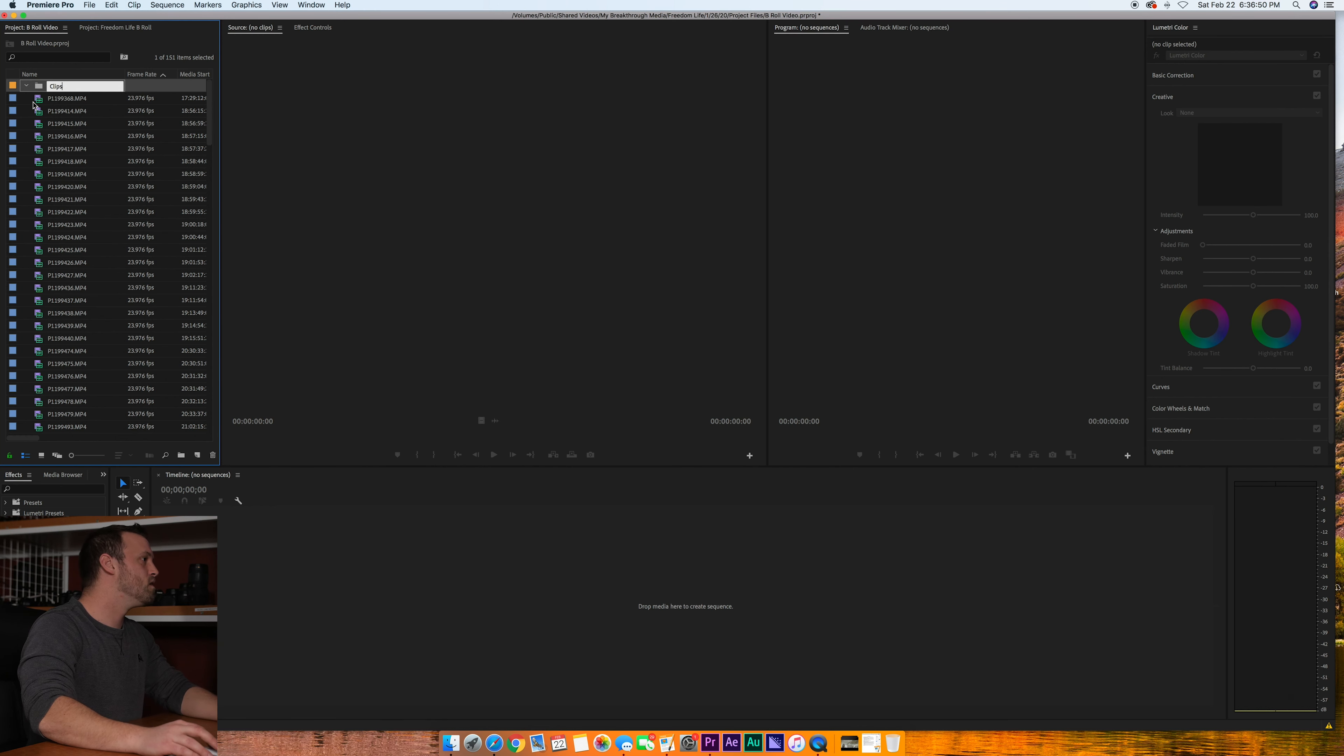
{"action": "key", "text": "Return"}
- Move all the imported MP4 clips into the Clips bin and collapse the bin
{"action": "scroll", "coordinate": [63, 184], "scroll_direction": "down", "scroll_amount": 15}
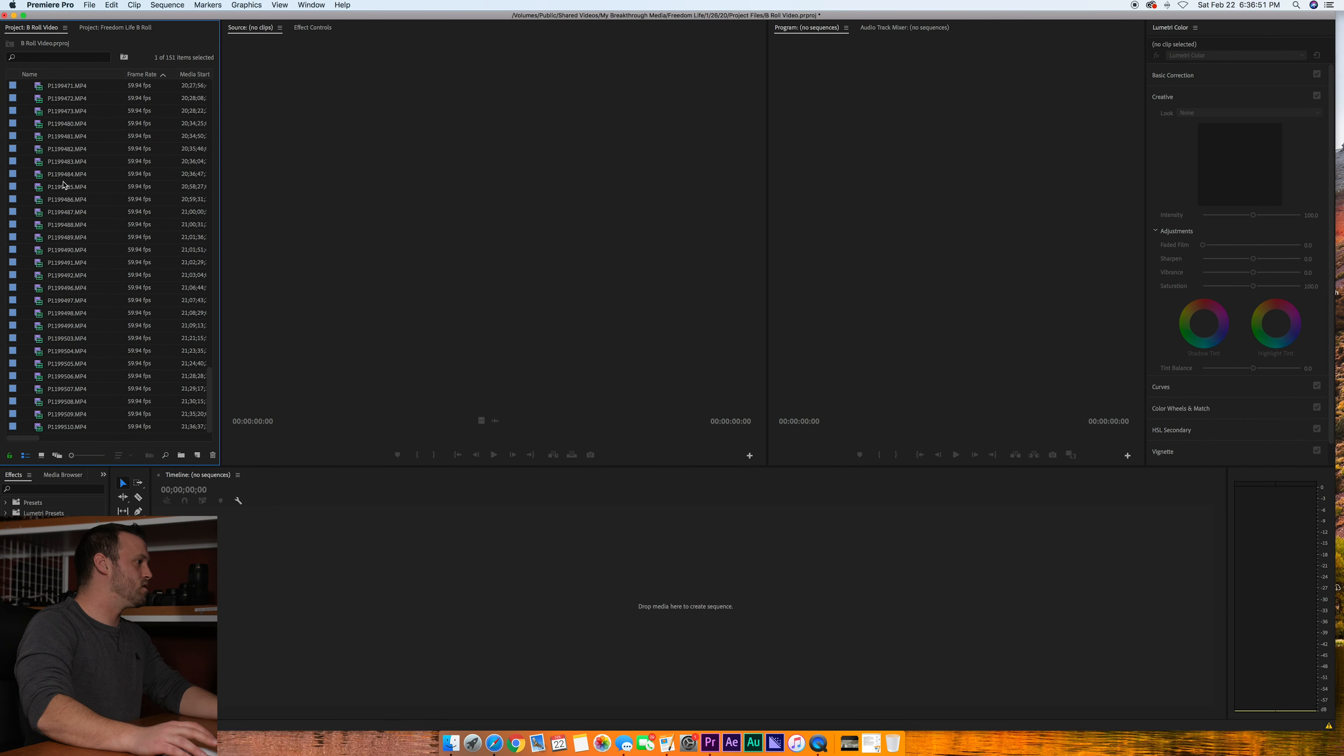
{"action": "left_click", "coordinate": [43, 424], "text": "shift"}
{"action": "scroll", "coordinate": [42, 265], "scroll_direction": "up", "scroll_amount": 15}
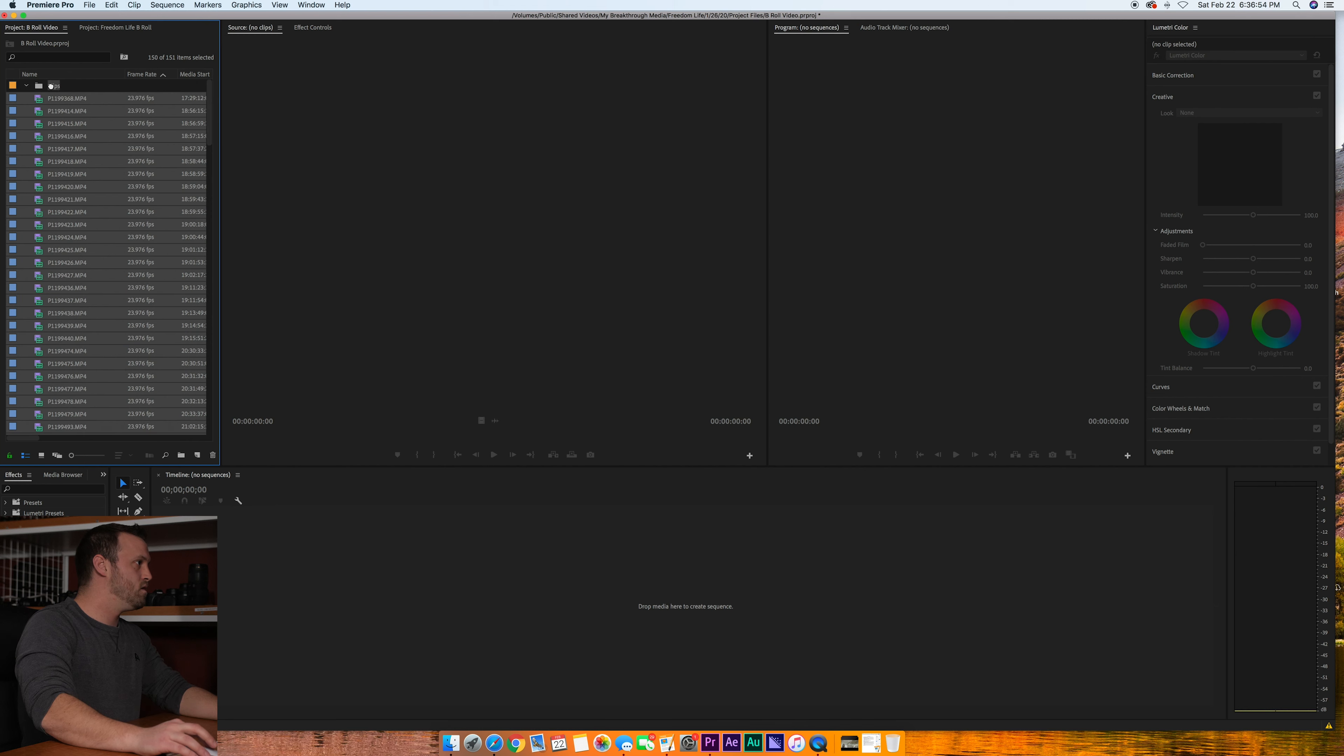
{"action": "left_click_drag", "start_coordinate": [50, 86], "coordinate": [50, 86]}
{"action": "left_click", "coordinate": [26, 85]}
- Add two more bins at the project's root, named Sequences and Audio
{"action": "right_click", "coordinate": [55, 131]}
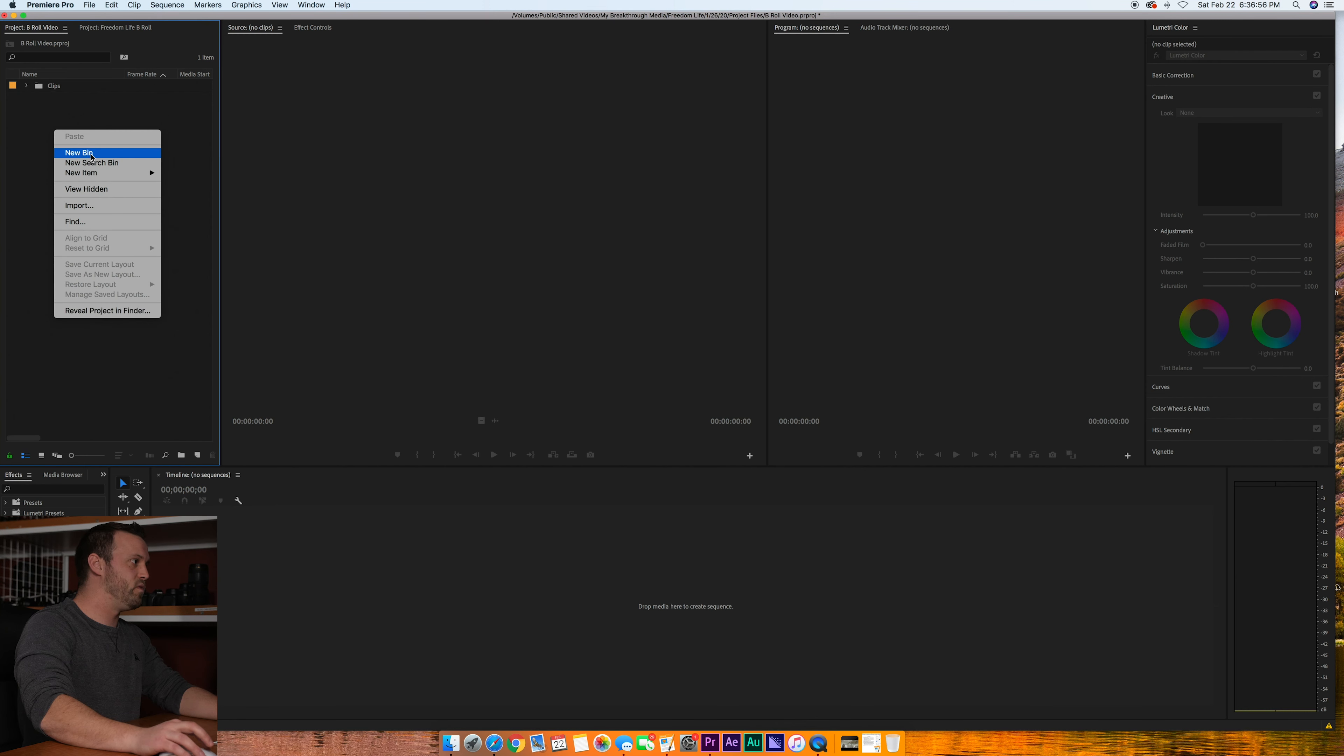
{"action": "left_click", "coordinate": [79, 153]}
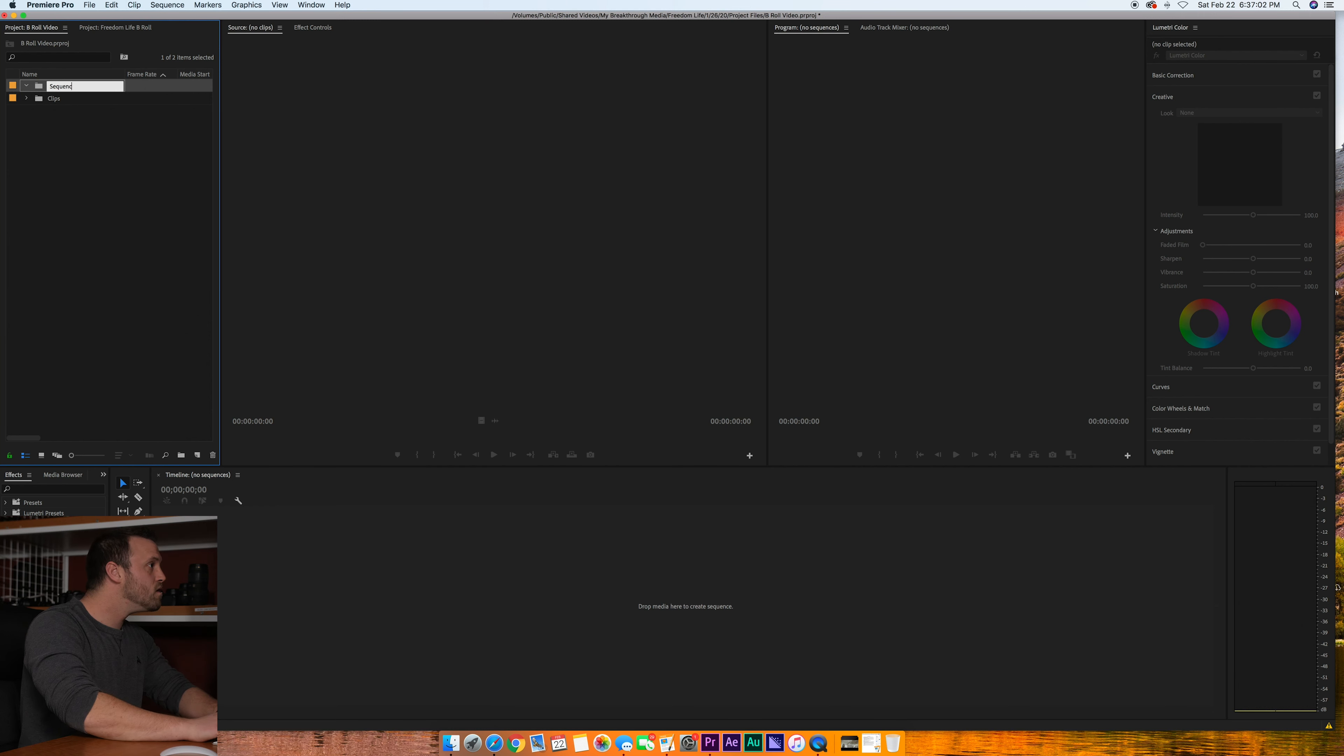
{"action": "left_click", "coordinate": [34, 150]}
{"action": "right_click", "coordinate": [64, 144]}
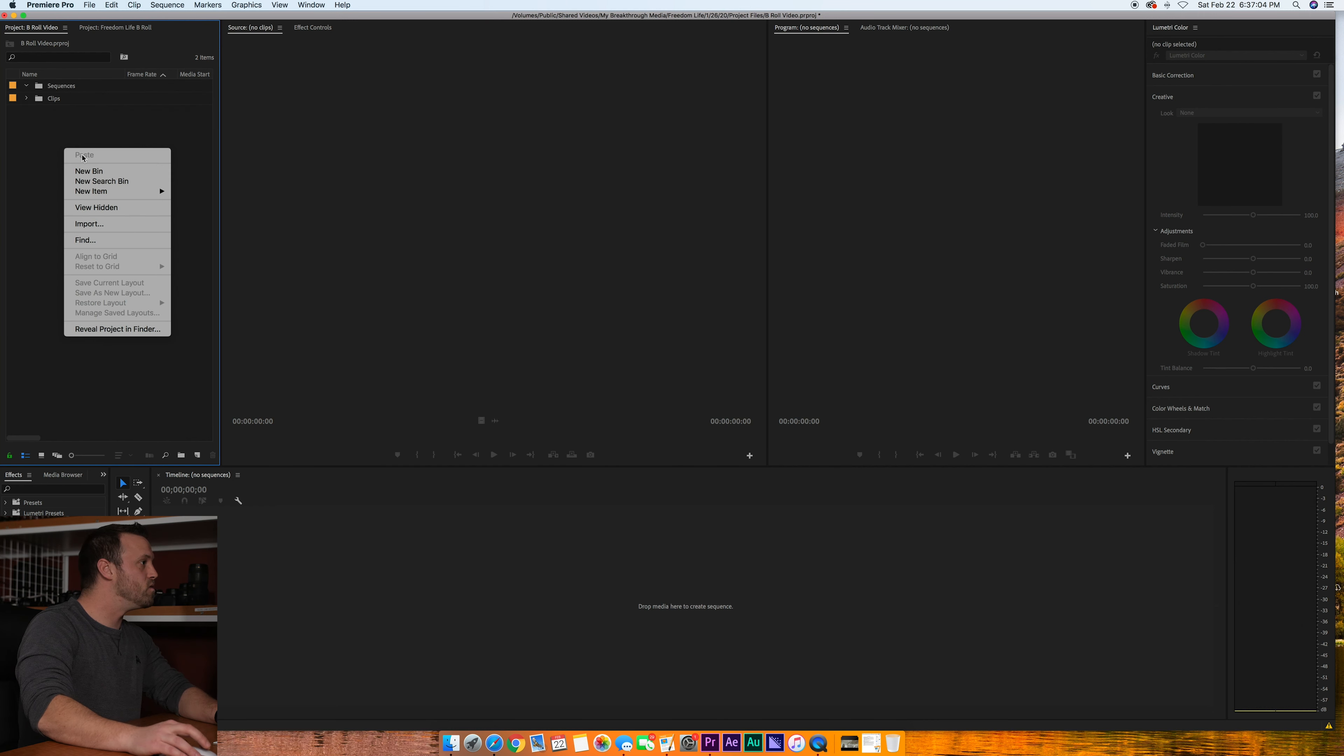
{"action": "left_click", "coordinate": [88, 172]}
{"action": "type", "text": "Aud"}
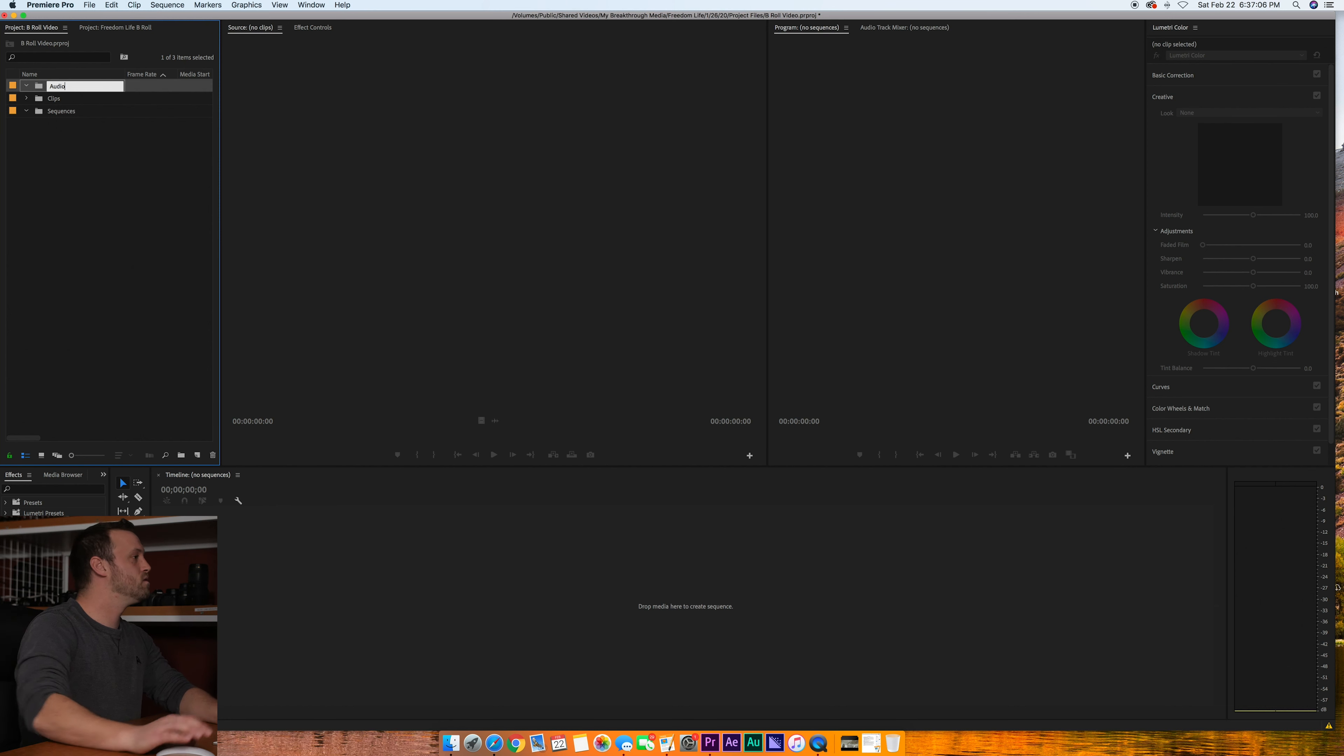
{"action": "type", "text": "io"}
{"action": "left_click", "coordinate": [77, 200]}
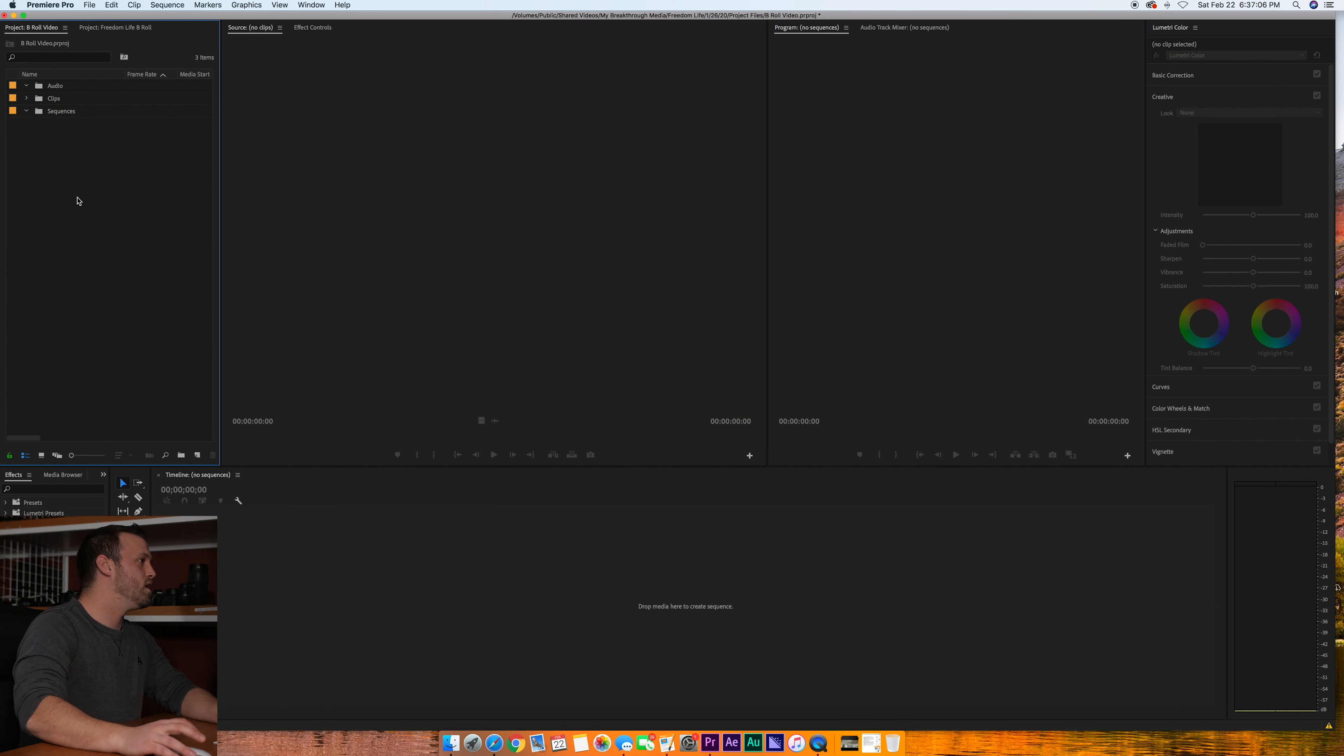
- Expand the Clips bin, load P1199368.MP4 in the Source monitor and place its playhead just after the start
{"action": "left_click", "coordinate": [28, 99]}
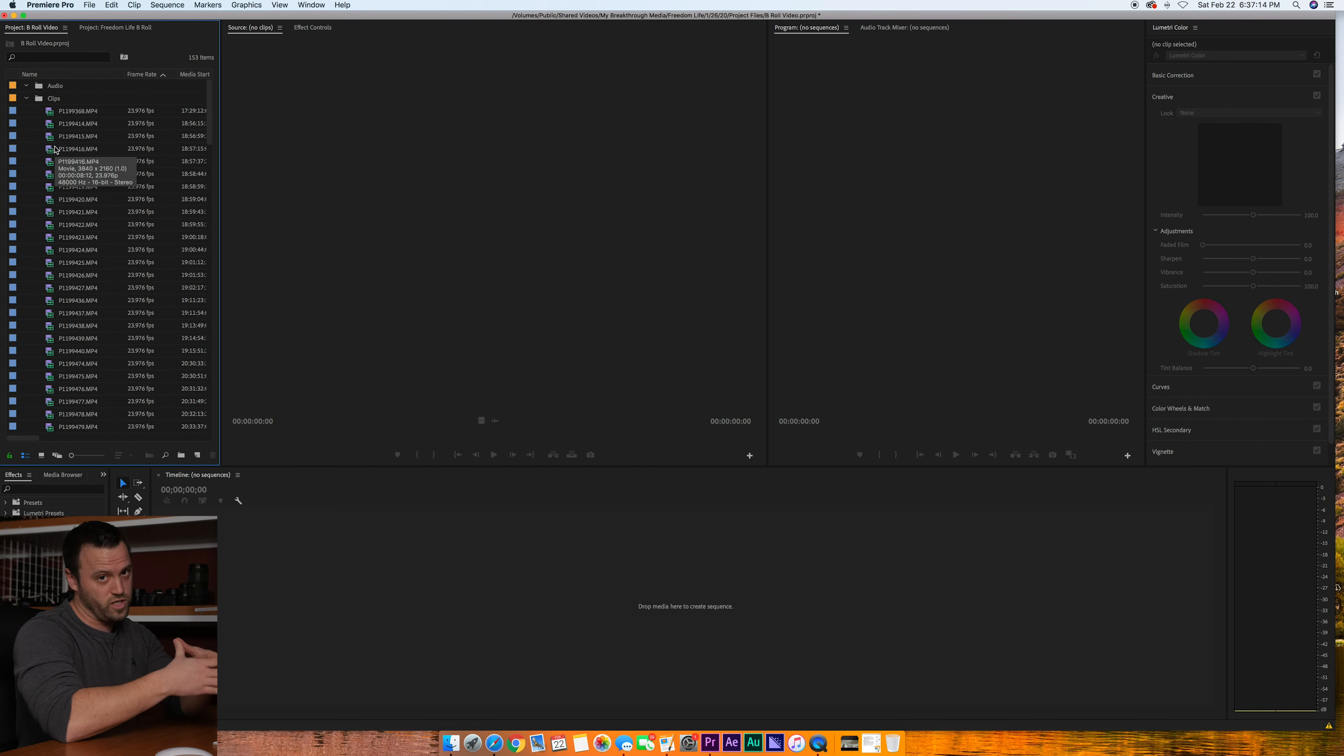
{"action": "double_click", "coordinate": [50, 113]}
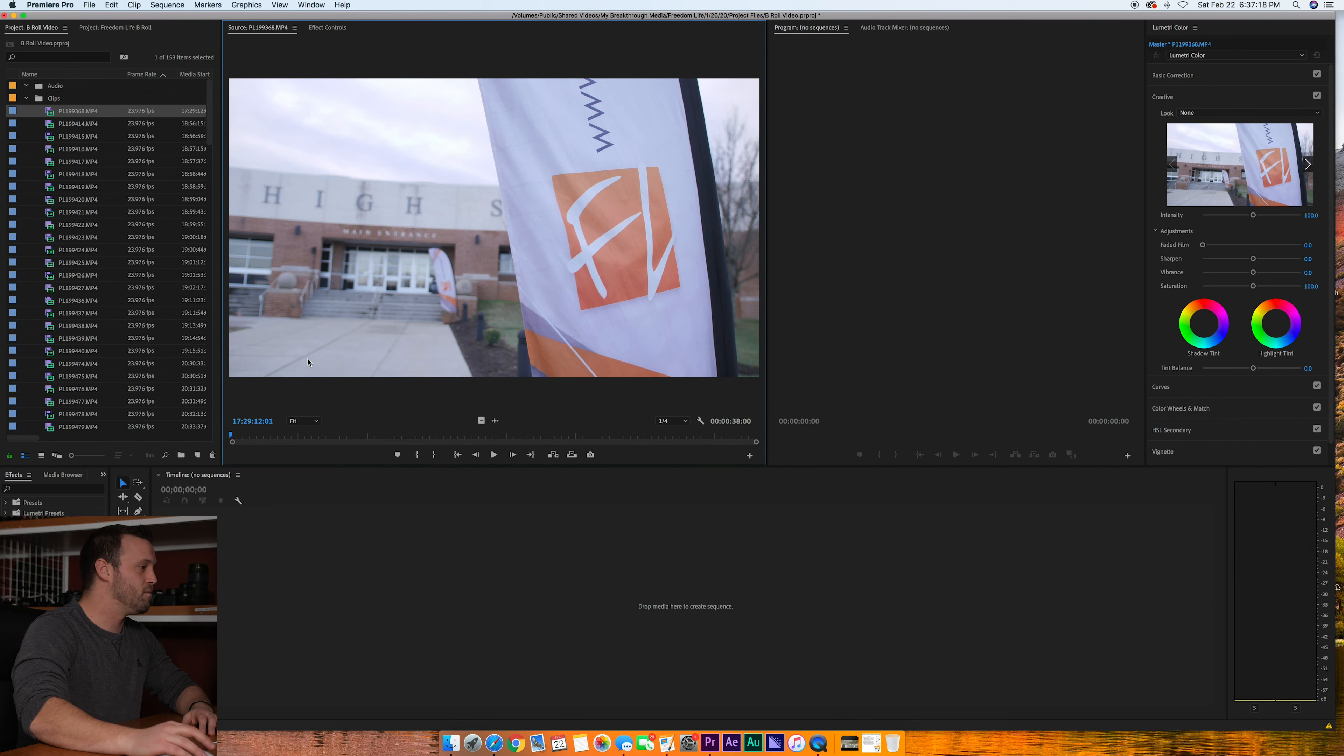
{"action": "left_click", "coordinate": [239, 437]}
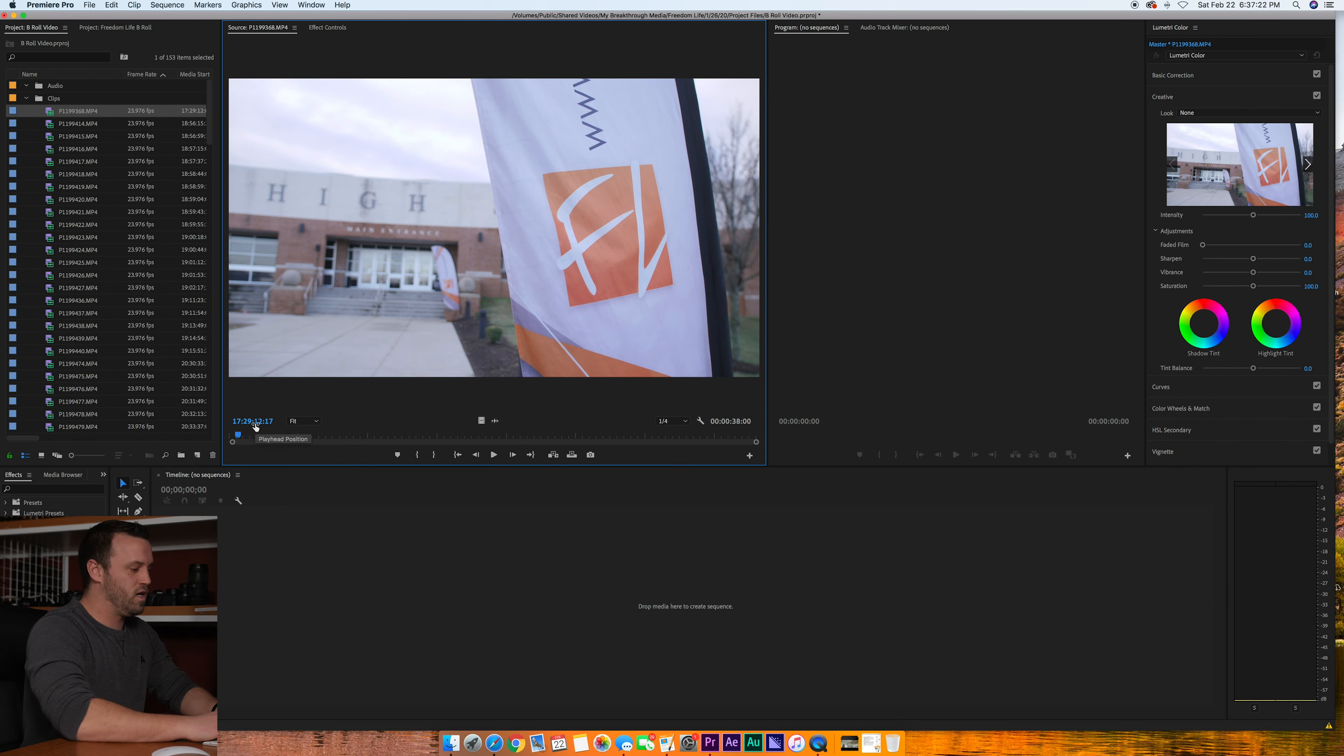
- Play through P1199368.MP4 and mark a steady range of about 3 seconds, with its Out point at 17:29:24:22
{"action": "key", "text": "i"}
{"action": "key", "text": "space"}
{"action": "key", "text": "i"}
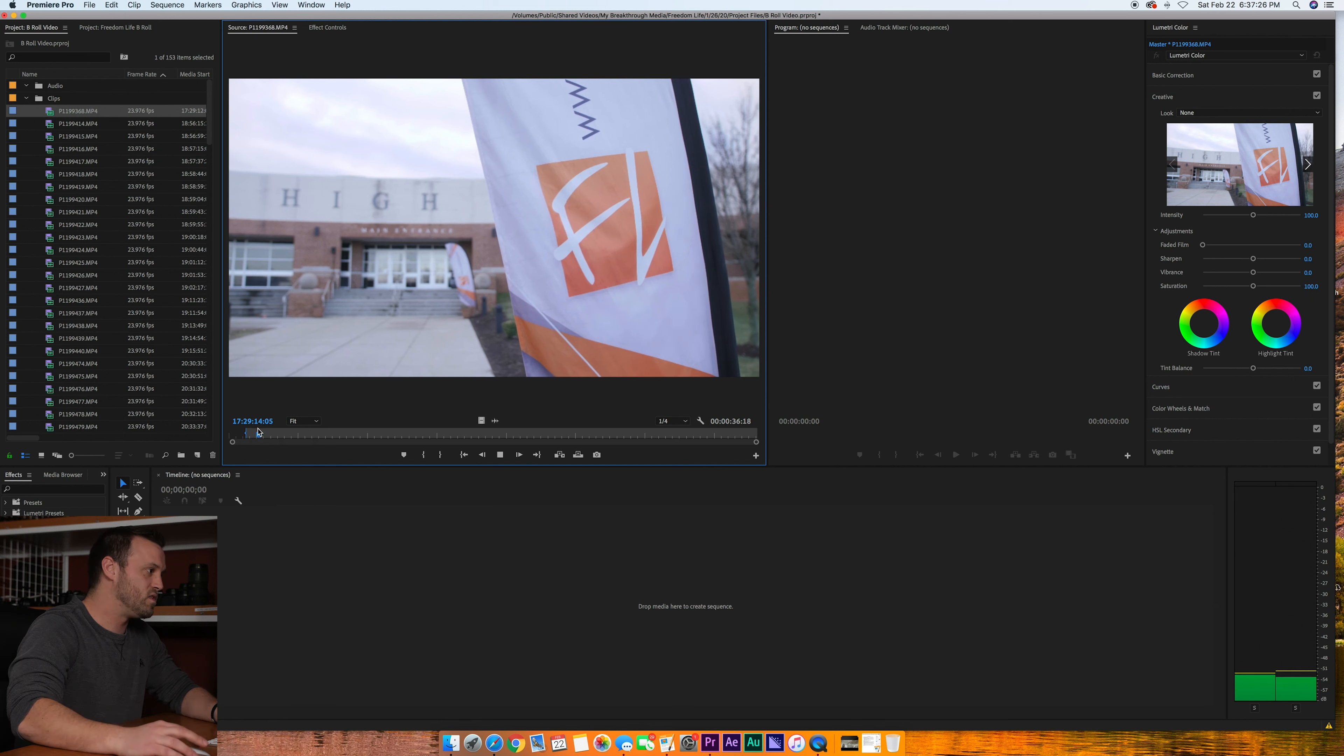
{"action": "left_click_drag", "start_coordinate": [266, 435], "coordinate": [329, 435]}
{"action": "key", "text": "i"}
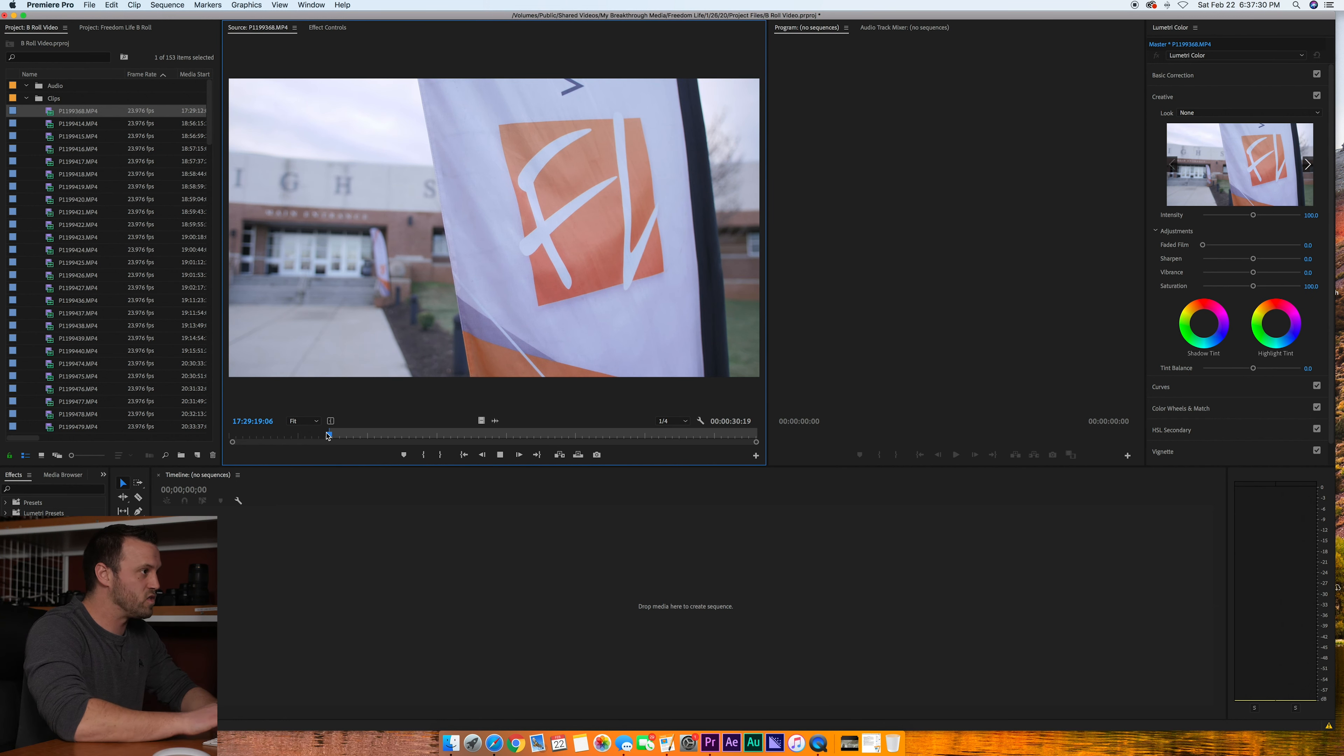
{"action": "key", "text": "space"}
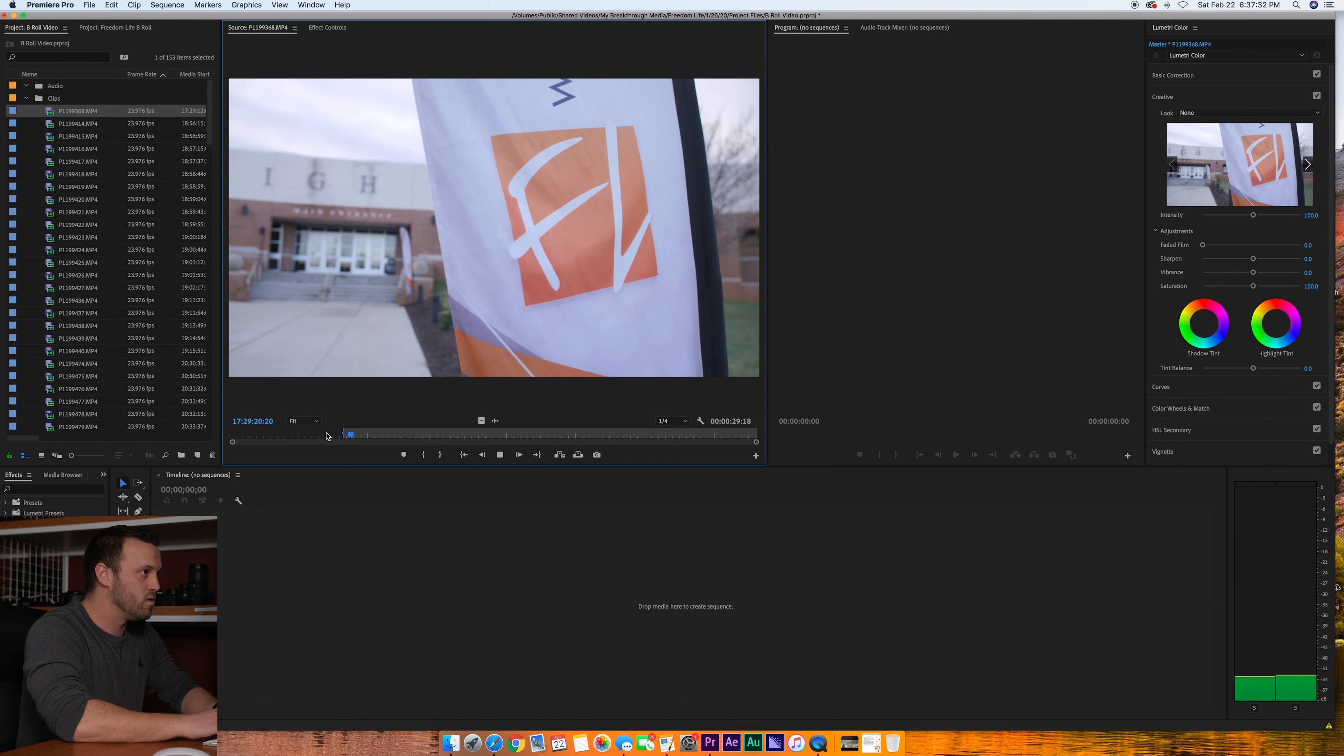
{"action": "key", "text": "i"}
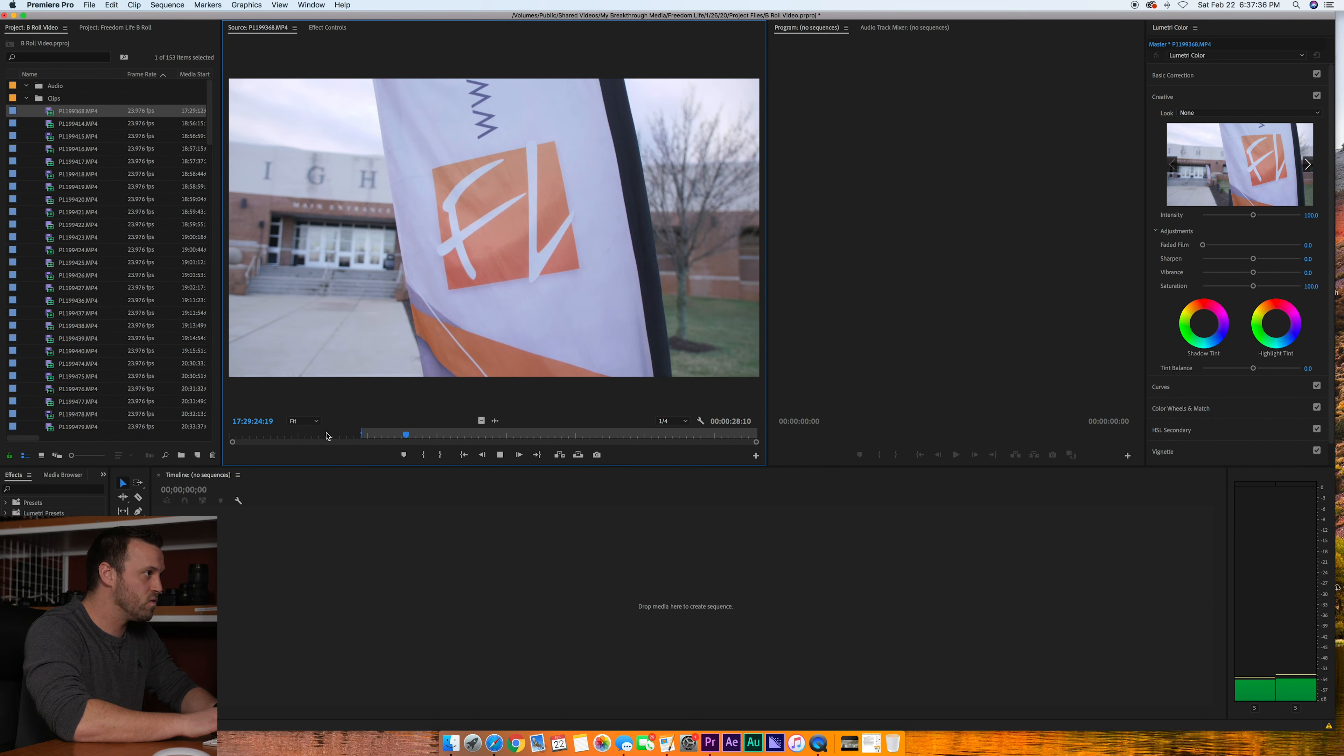
{"action": "key", "text": "space"}
{"action": "key", "text": "o"}
- Create a new sequence named Clips with the DSLR 1080p24 preset
{"action": "left_click", "coordinate": [493, 538]}
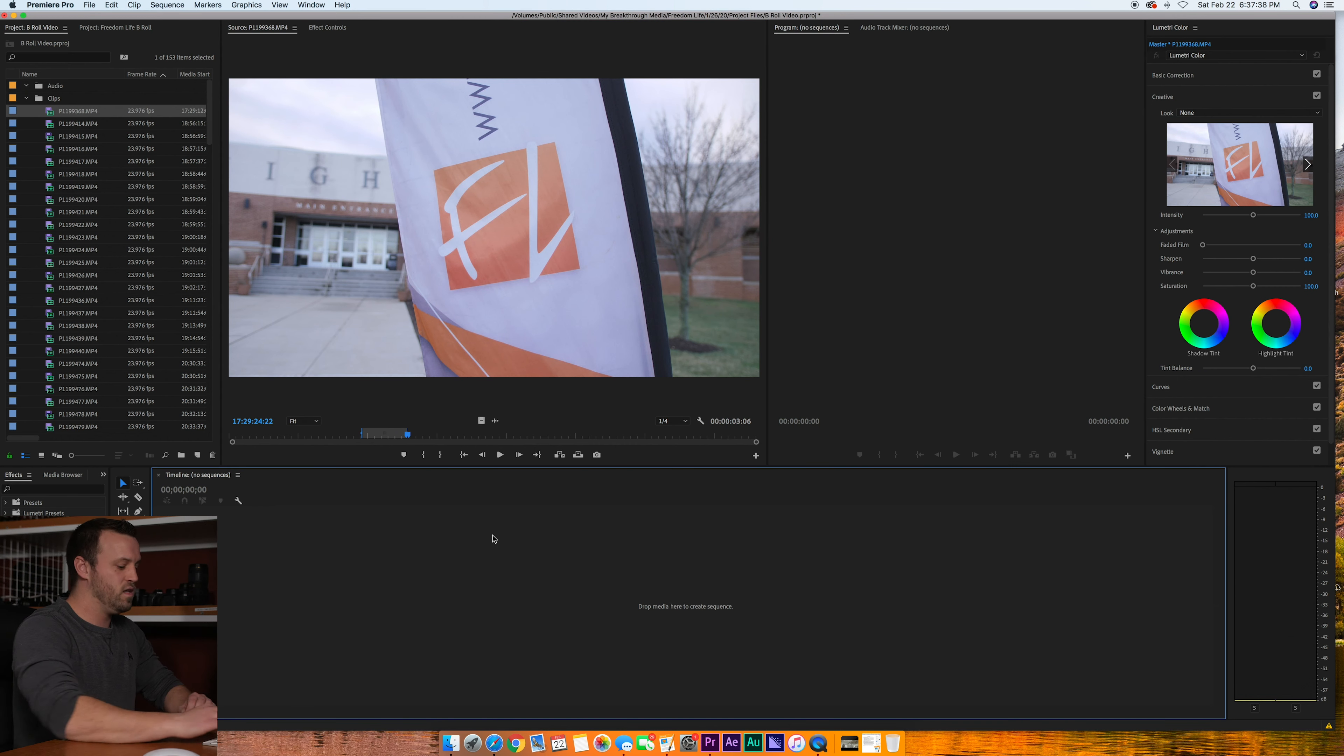
{"action": "key", "text": "super+n"}
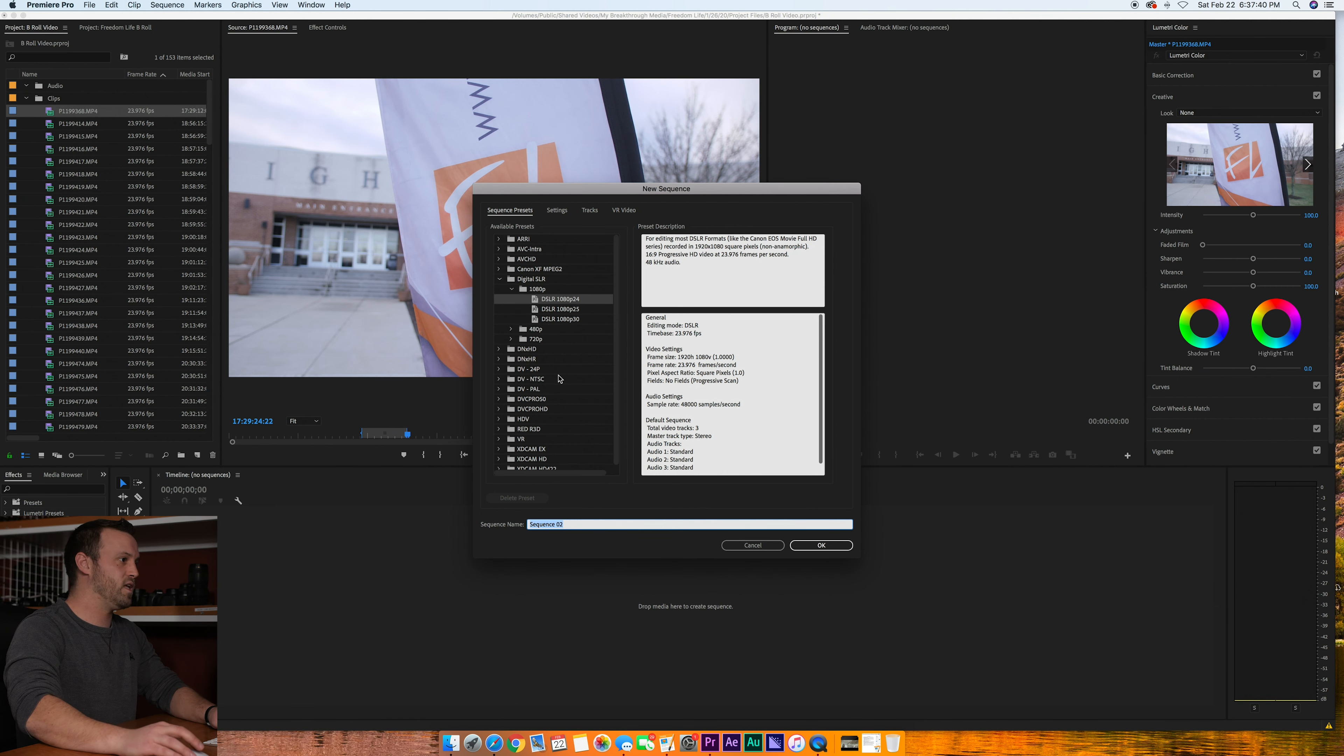
{"action": "type", "text": "Clips"}
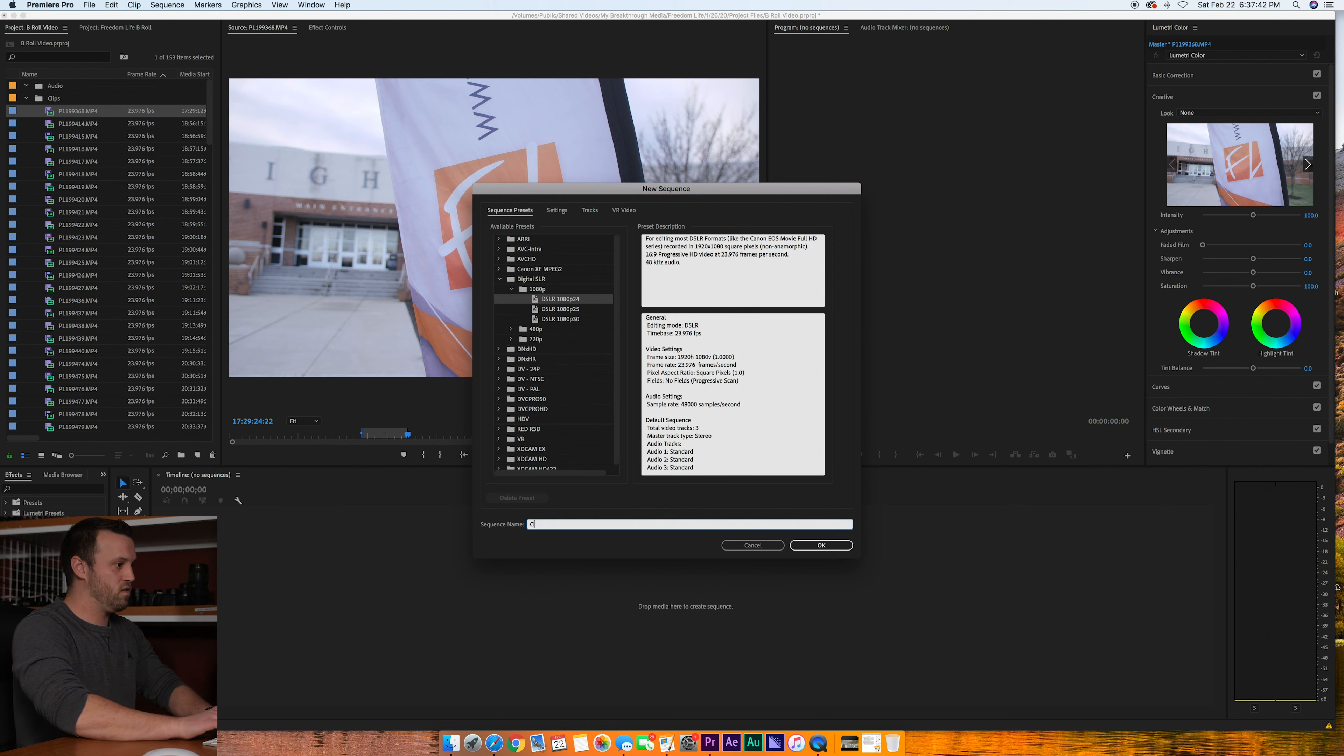
{"action": "key", "text": "Return"}
- Set the Clips sequence's frame size to 3840 horizontal by 2160 vertical
{"action": "left_click", "coordinate": [158, 4]}
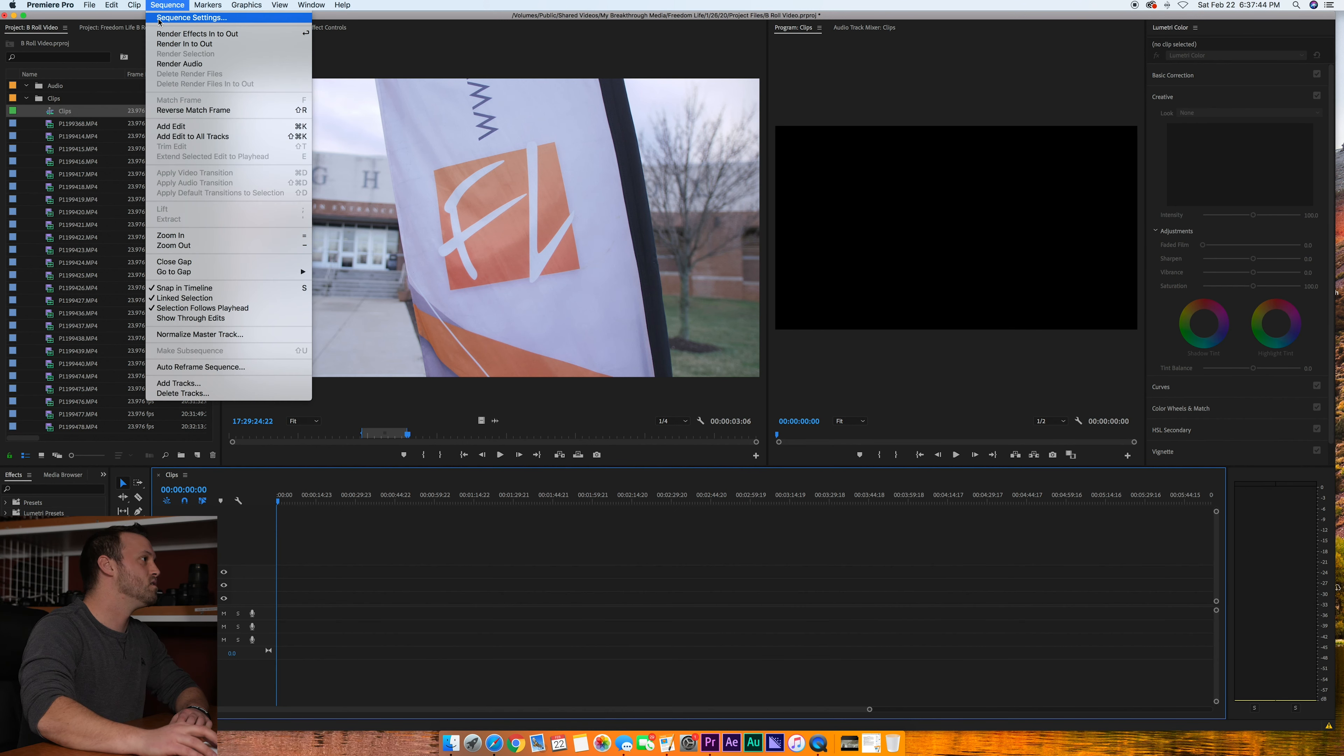
{"action": "left_click", "coordinate": [179, 24]}
{"action": "double_click", "coordinate": [604, 242]}
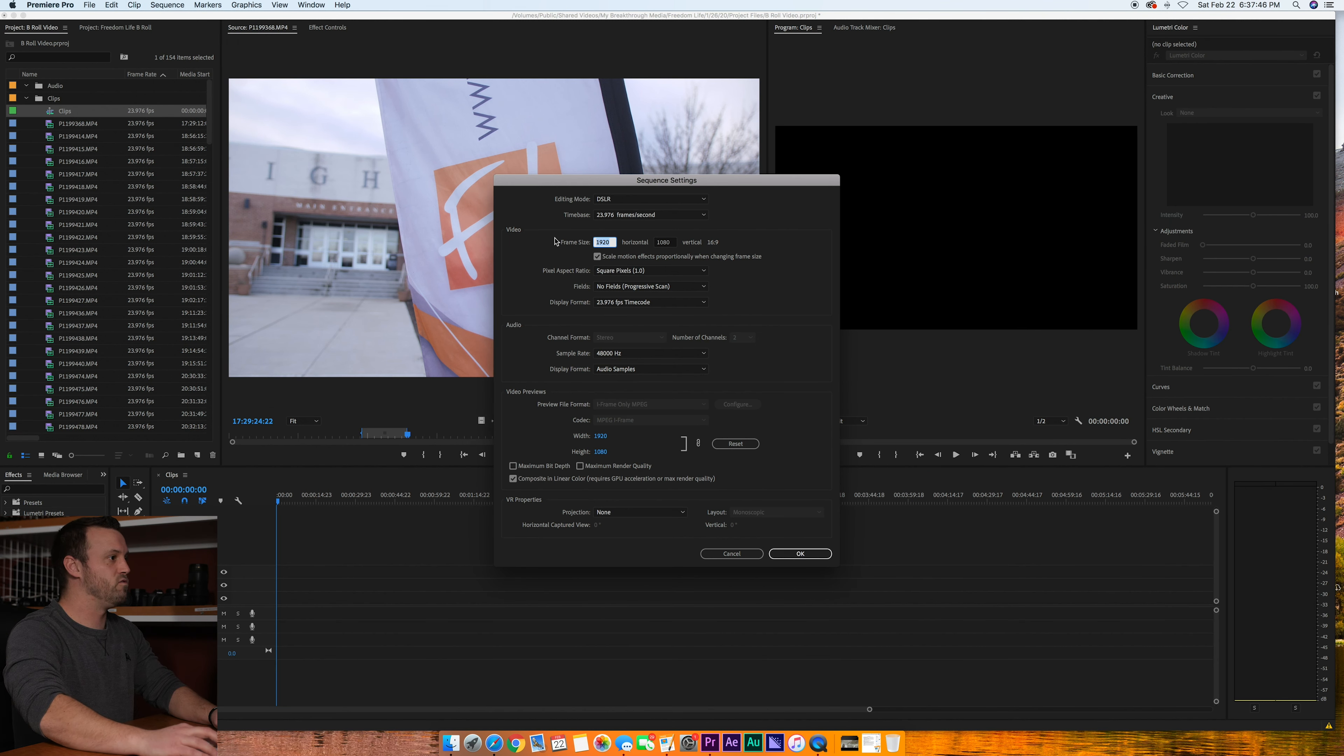
{"action": "type", "text": "3840"}
{"action": "key", "text": "Tab"}
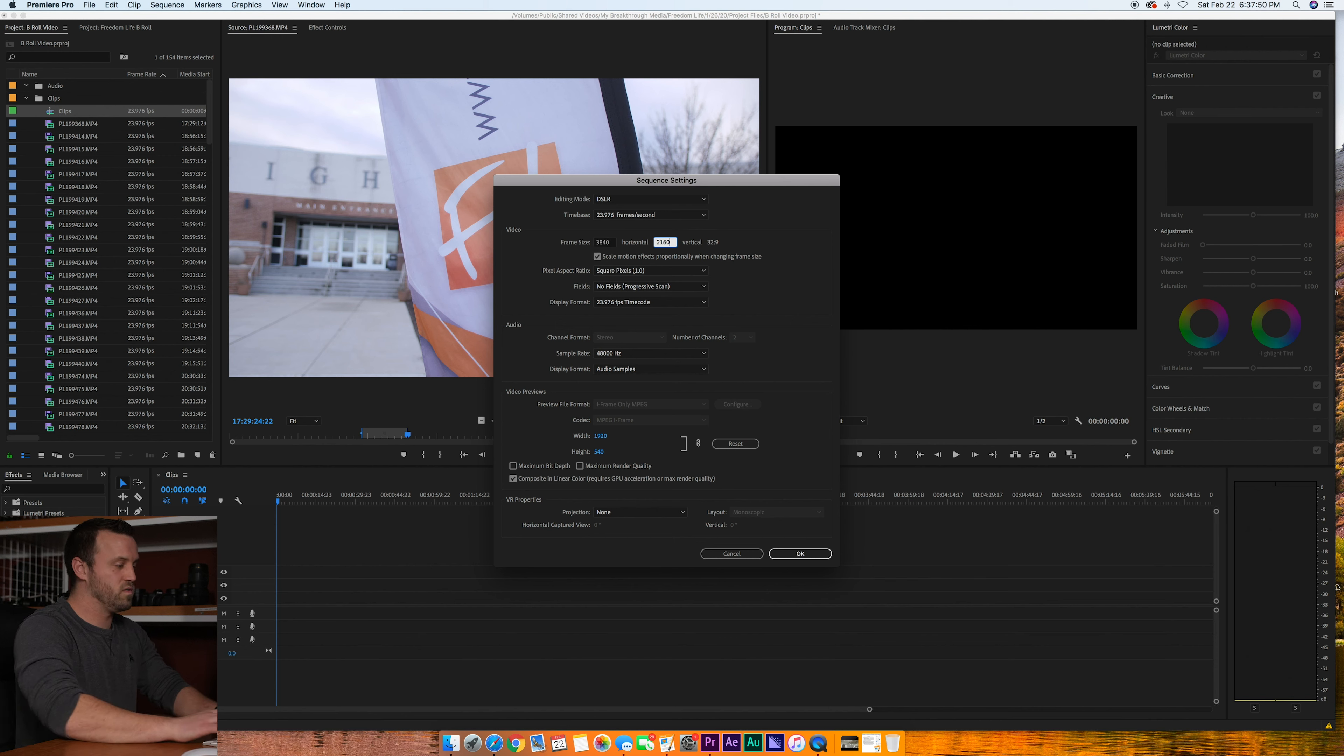
{"action": "type", "text": "2160"}
{"action": "key", "text": "Return"}
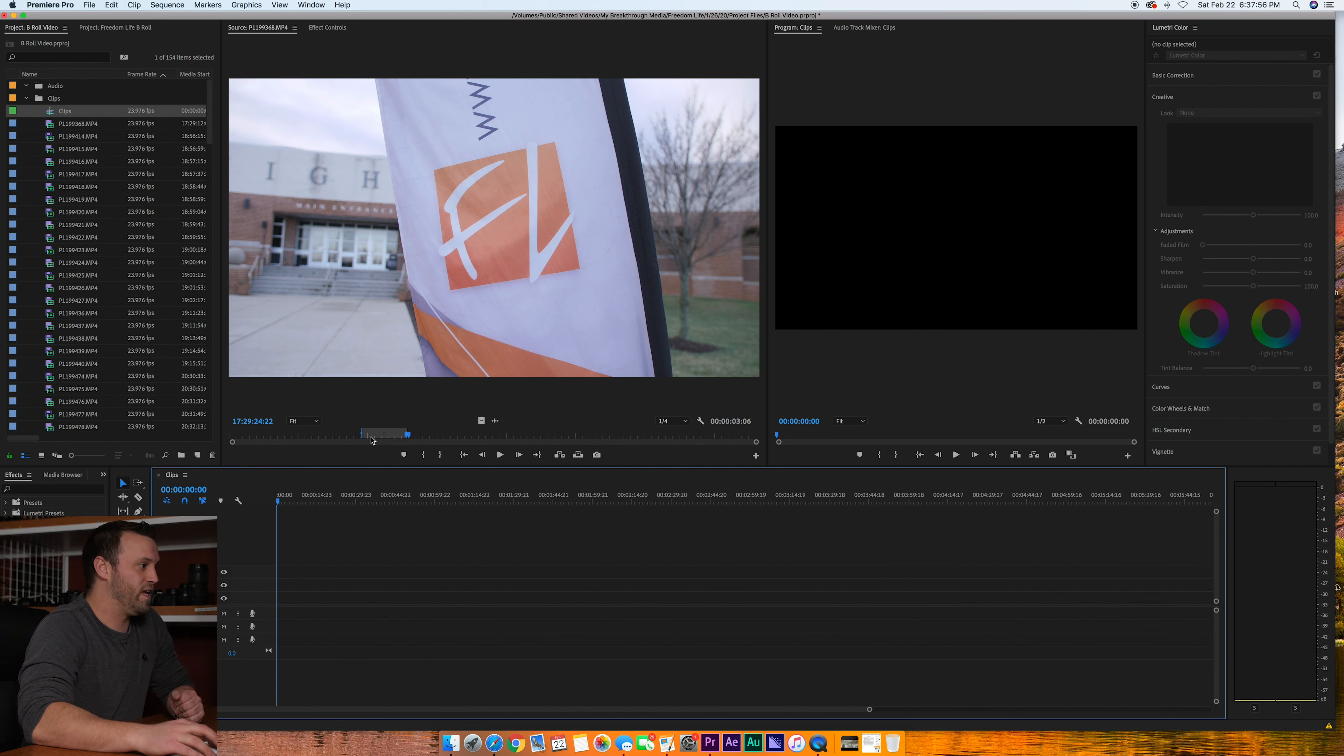
- Place only the video of the marked P1199368.MP4 range on track V1, about 29 seconds into the sequence
{"action": "left_click_drag", "start_coordinate": [482, 420], "coordinate": [358, 607]}
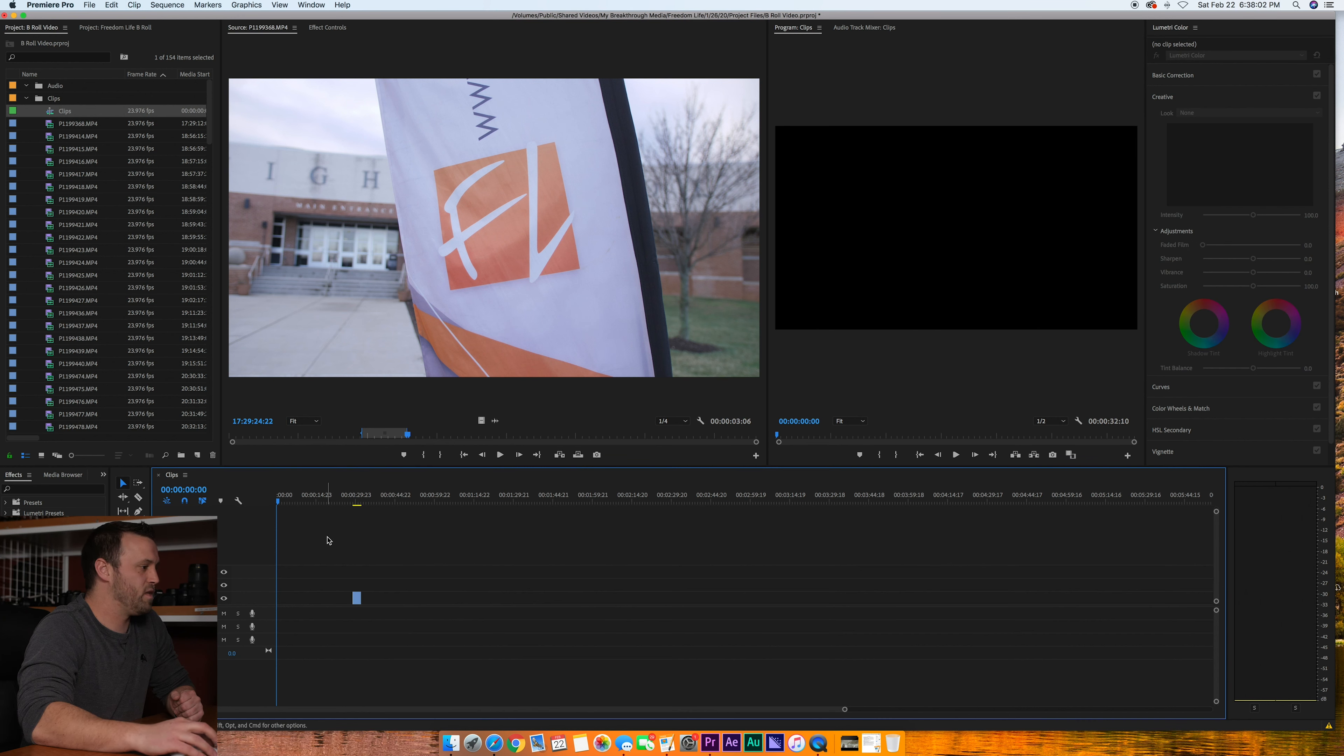
- Play the later part of P1199368.MP4 and mark a second steady range of about 2:19, with its Out point at 17:29:43:20
{"action": "left_click_drag", "start_coordinate": [409, 438], "coordinate": [606, 444]}
{"action": "key", "text": "i"}
{"action": "key", "text": "space"}
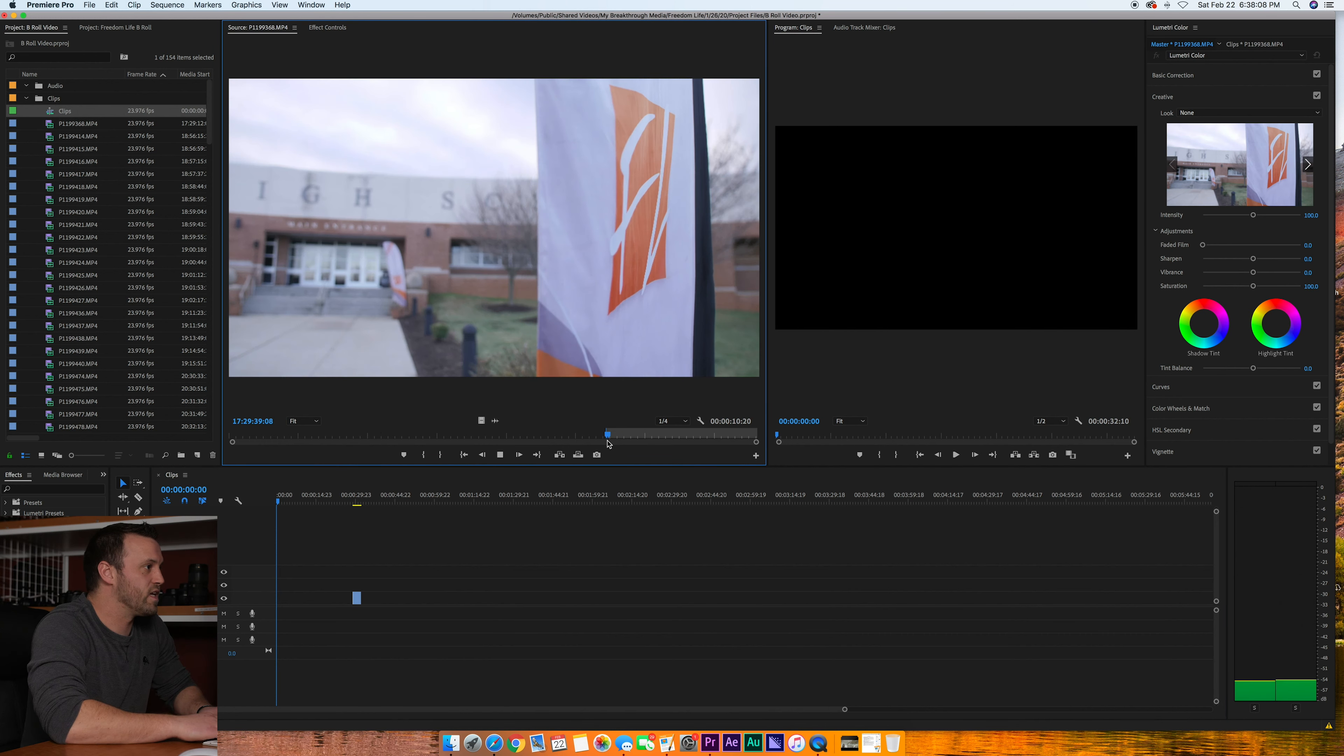
{"action": "key", "text": "i"}
{"action": "key", "text": "i"}
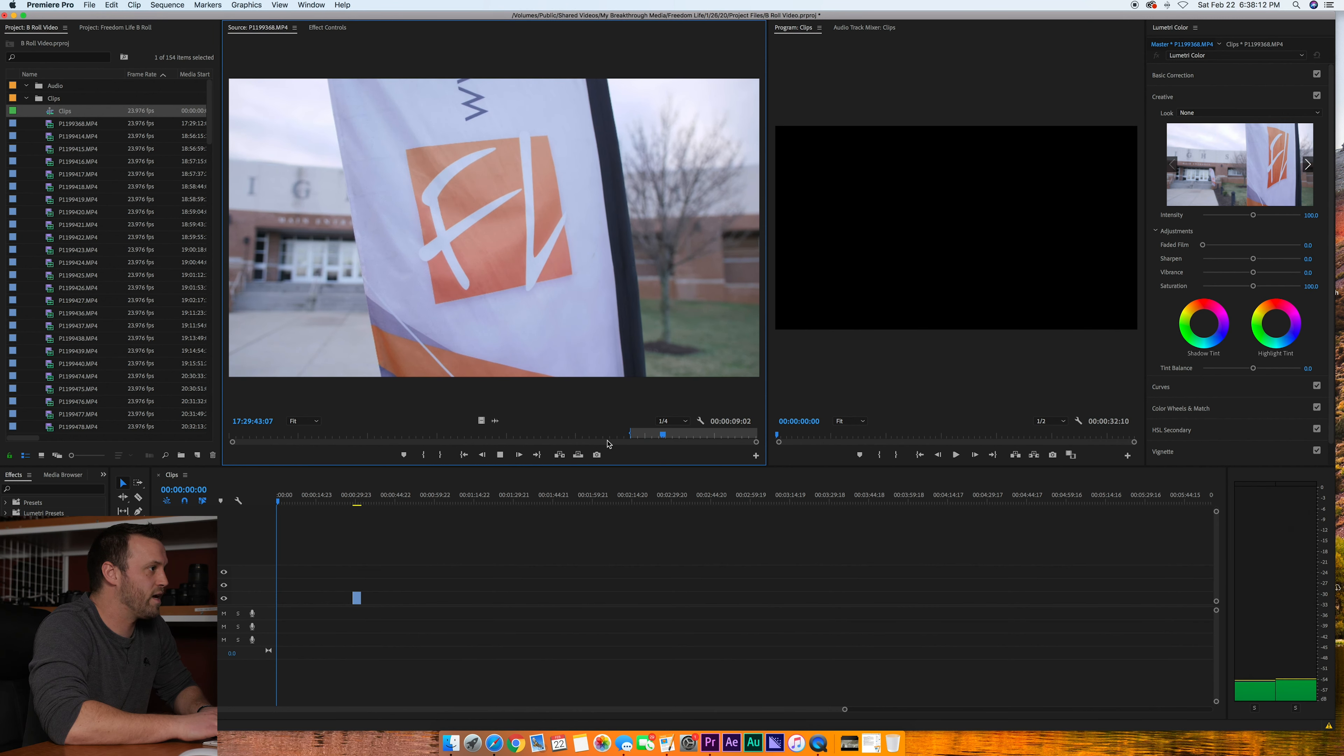
{"action": "key", "text": "o"}
{"action": "key", "text": "space"}
- Place only the video of this range on V1 directly after the first clip and give P1199368.MP4 an orange label
{"action": "left_click_drag", "start_coordinate": [482, 420], "coordinate": [361, 599]}
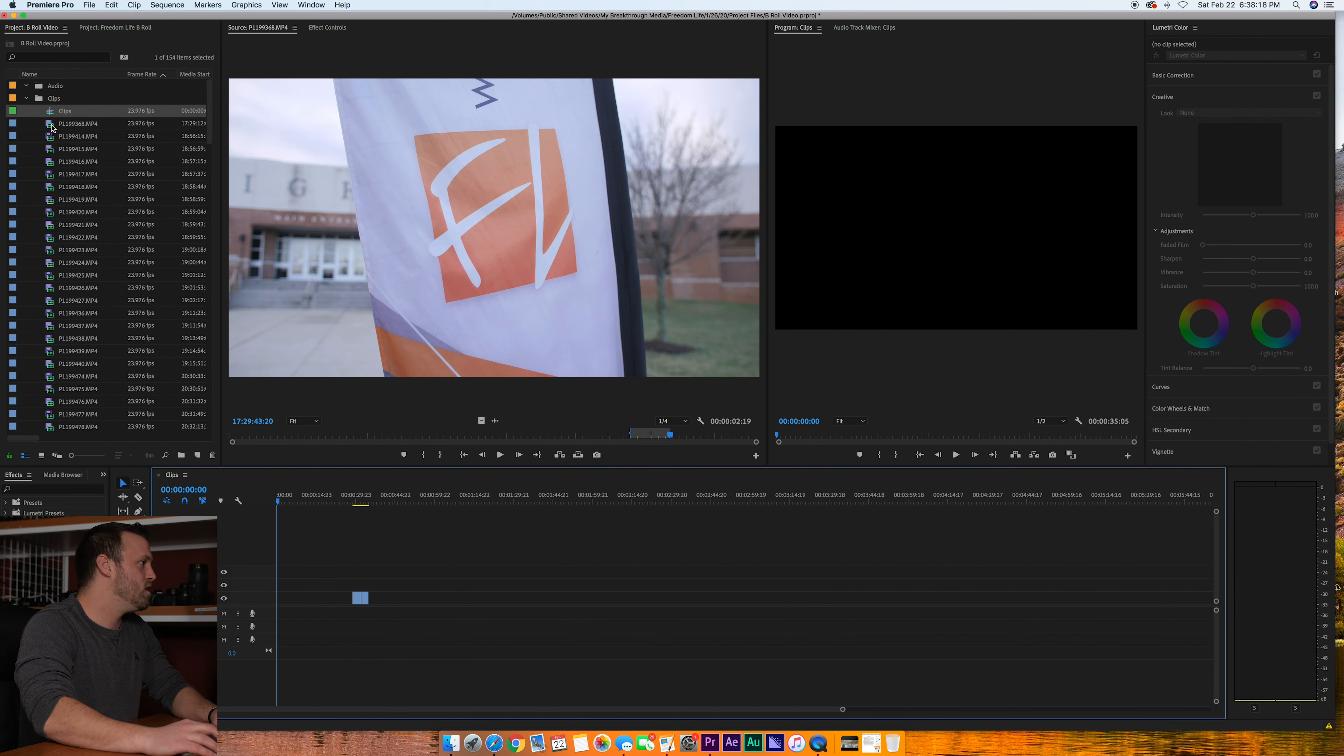
{"action": "left_click", "coordinate": [53, 127]}
{"action": "key", "text": "ctrl+m"}
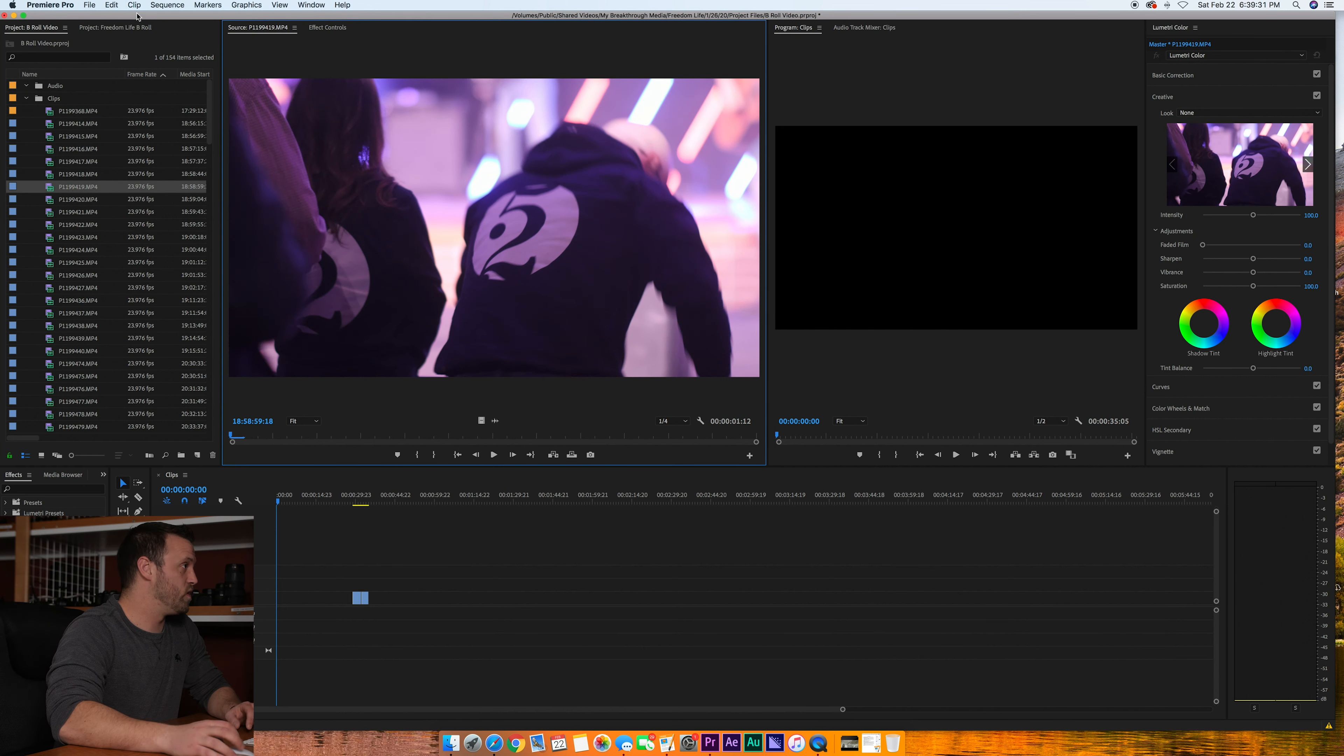
- Open the Clips sequence from the Sequences bin of the Freedom Life B Roll project
{"action": "left_click", "coordinate": [116, 29]}
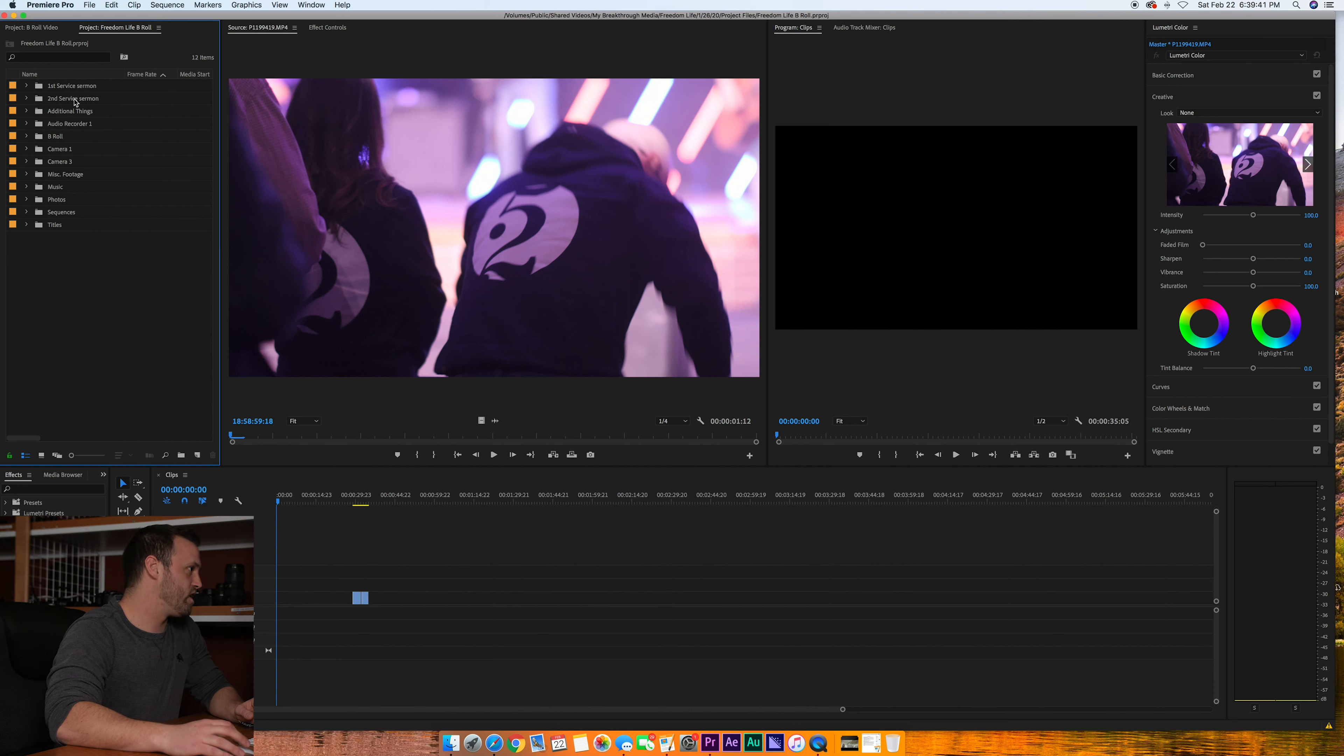
{"action": "left_click", "coordinate": [27, 212]}
{"action": "double_click", "coordinate": [65, 224]}
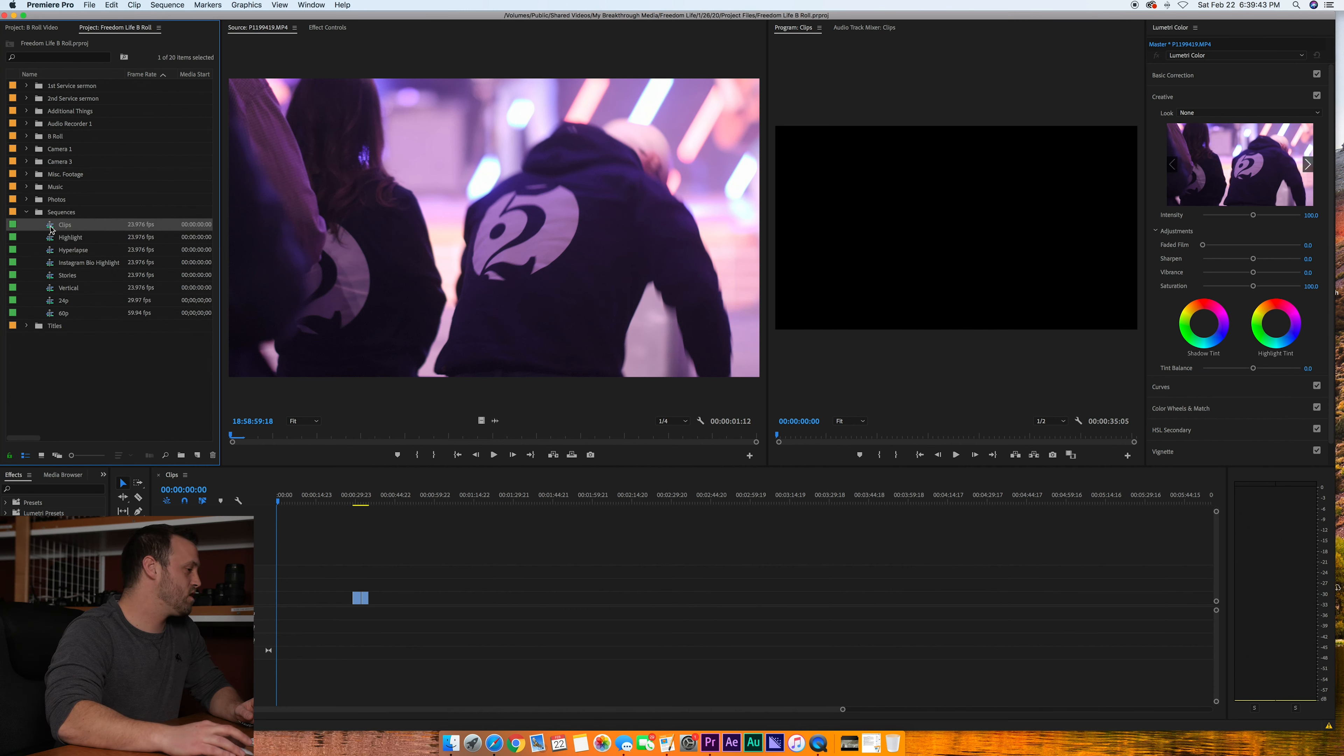
- Examine how the Clips sequence groups its footage under titles such as B-Roll Decor, PEOPLE B ROLL, WORSHIP and SPEAKERS
{"action": "left_click", "coordinate": [290, 500]}
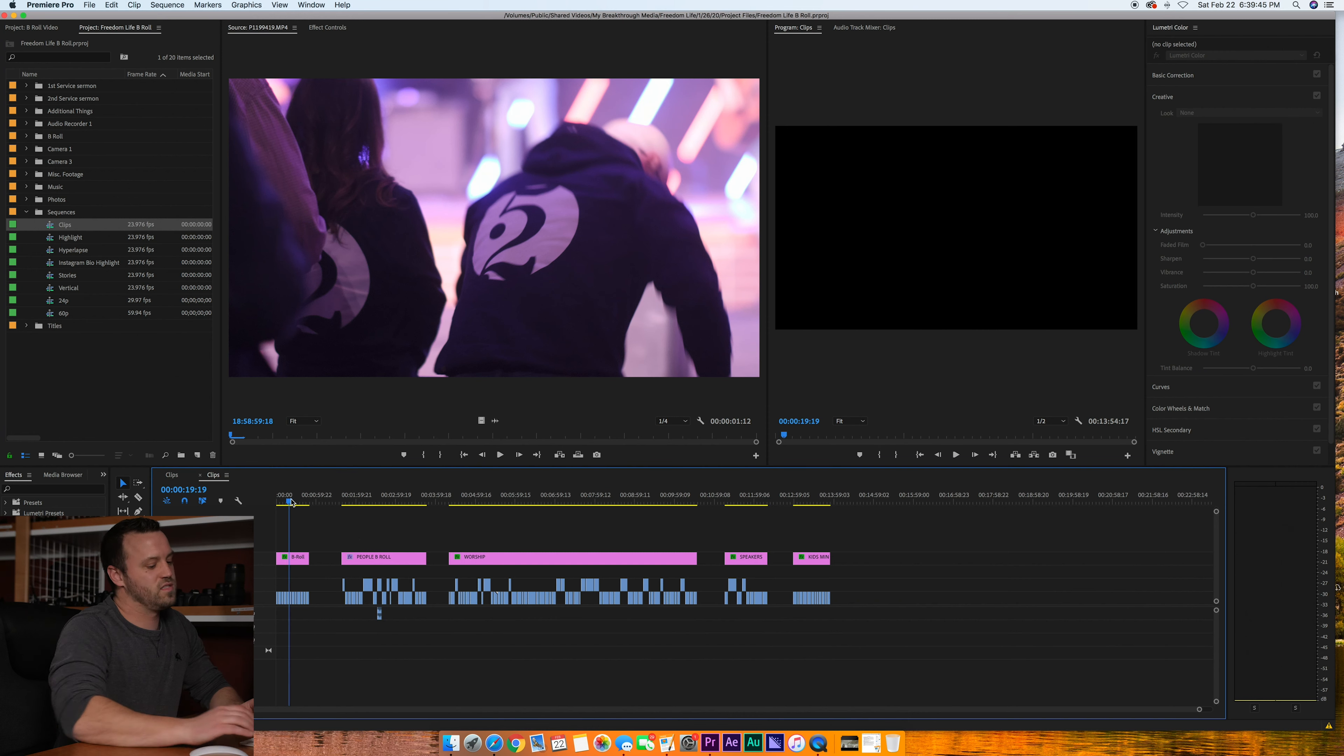
{"action": "key", "text": "="}
{"action": "key", "text": "="}
{"action": "key", "text": "="}
{"action": "left_click_drag", "start_coordinate": [294, 499], "coordinate": [380, 498]}
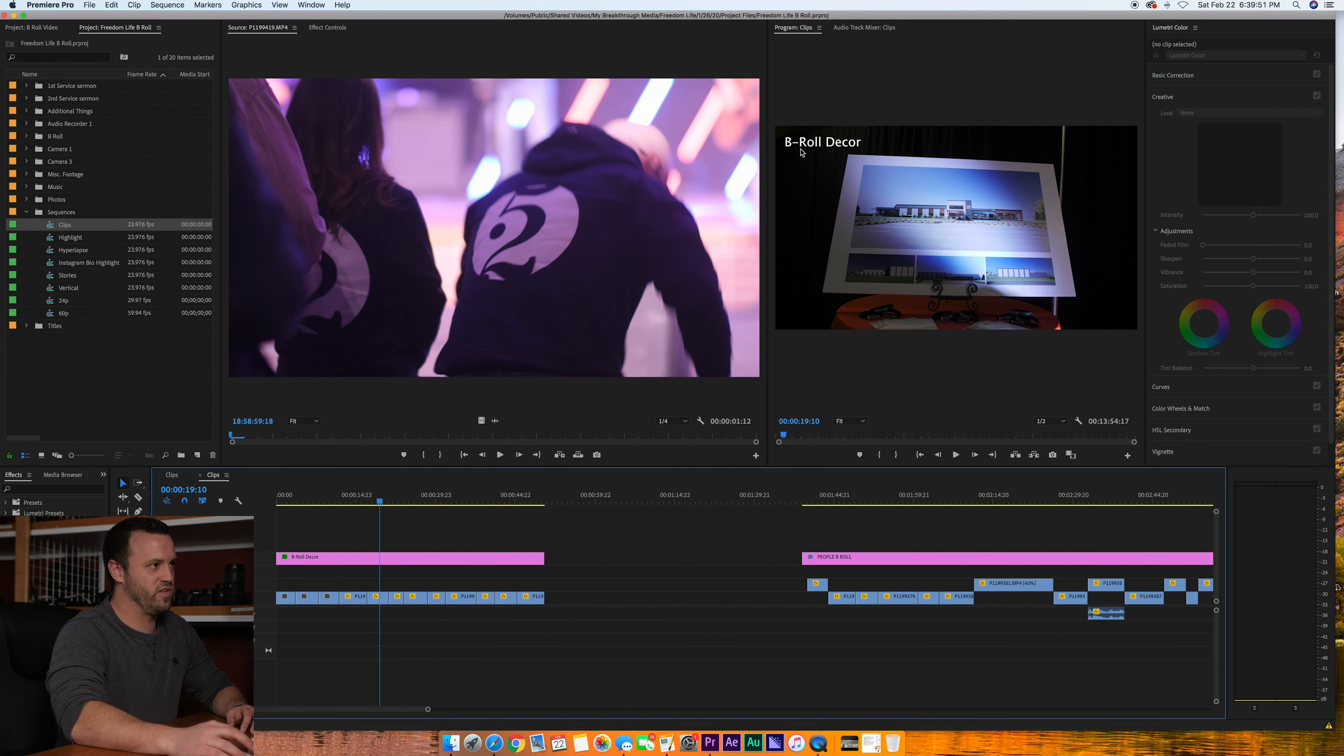
{"action": "left_click", "coordinate": [858, 499]}
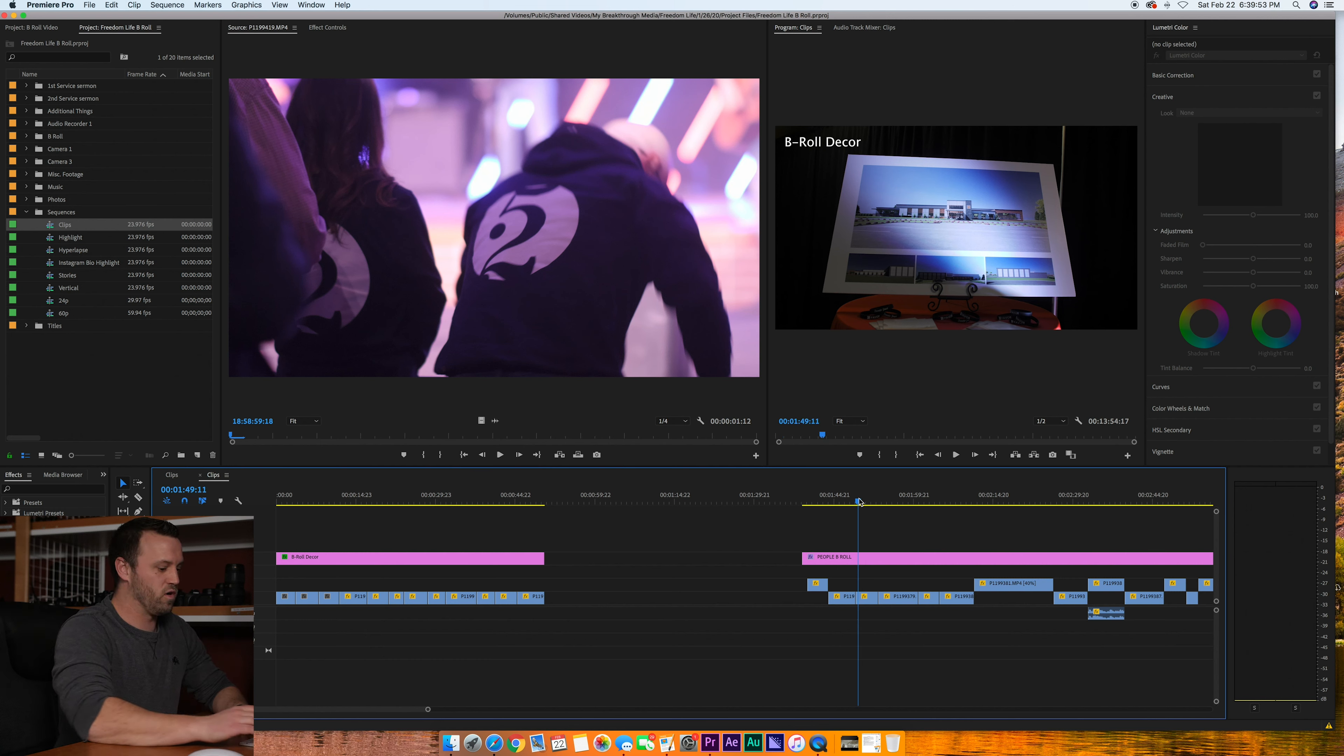
{"action": "key", "text": "backslash"}
{"action": "left_click", "coordinate": [1061, 497]}
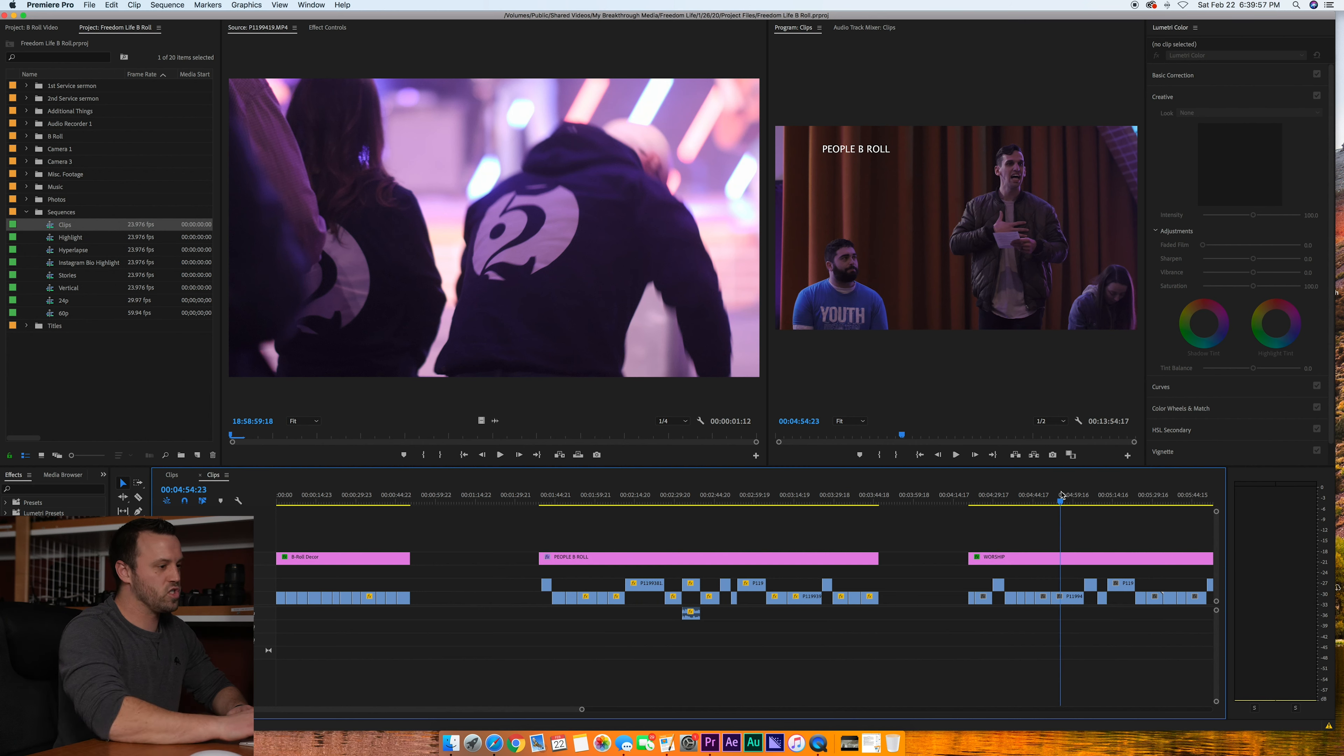
{"action": "key", "text": "backslash"}
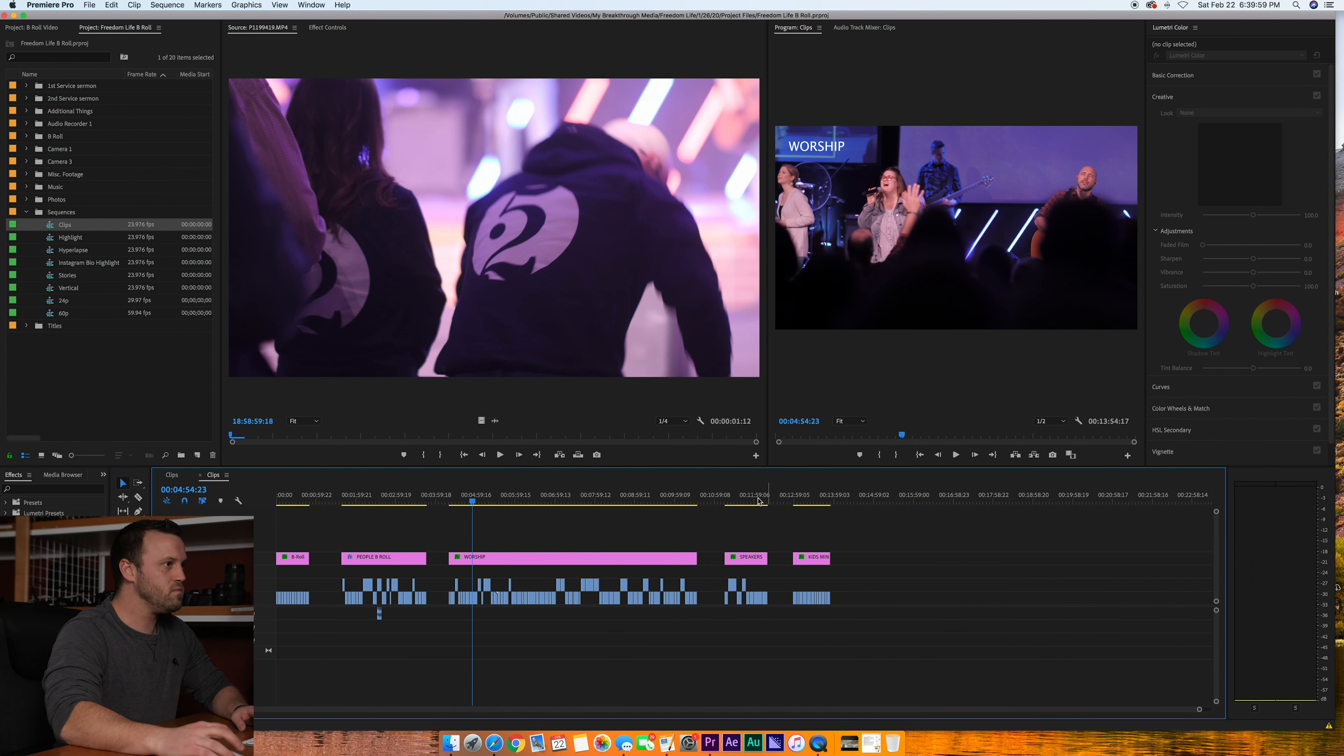
{"action": "left_click", "coordinate": [736, 497]}
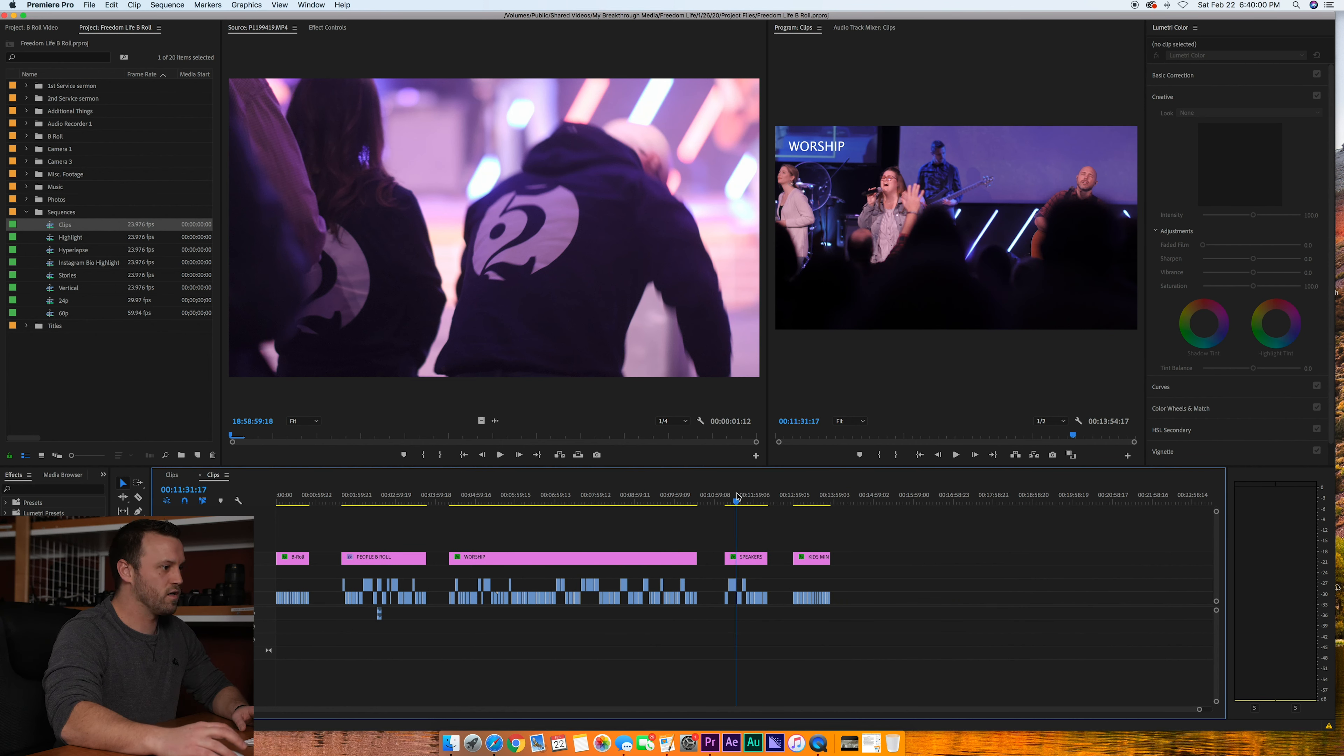
{"action": "left_click", "coordinate": [809, 495]}
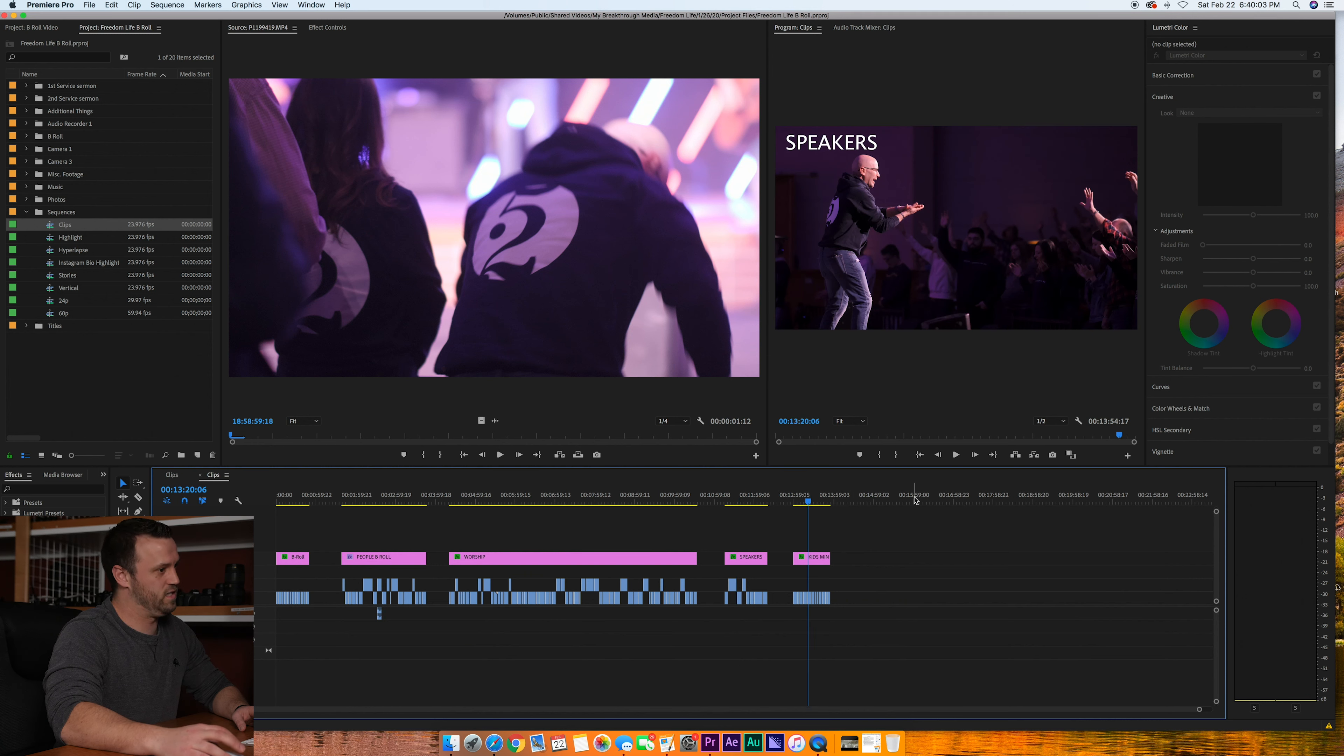
{"action": "left_click", "coordinate": [635, 502]}
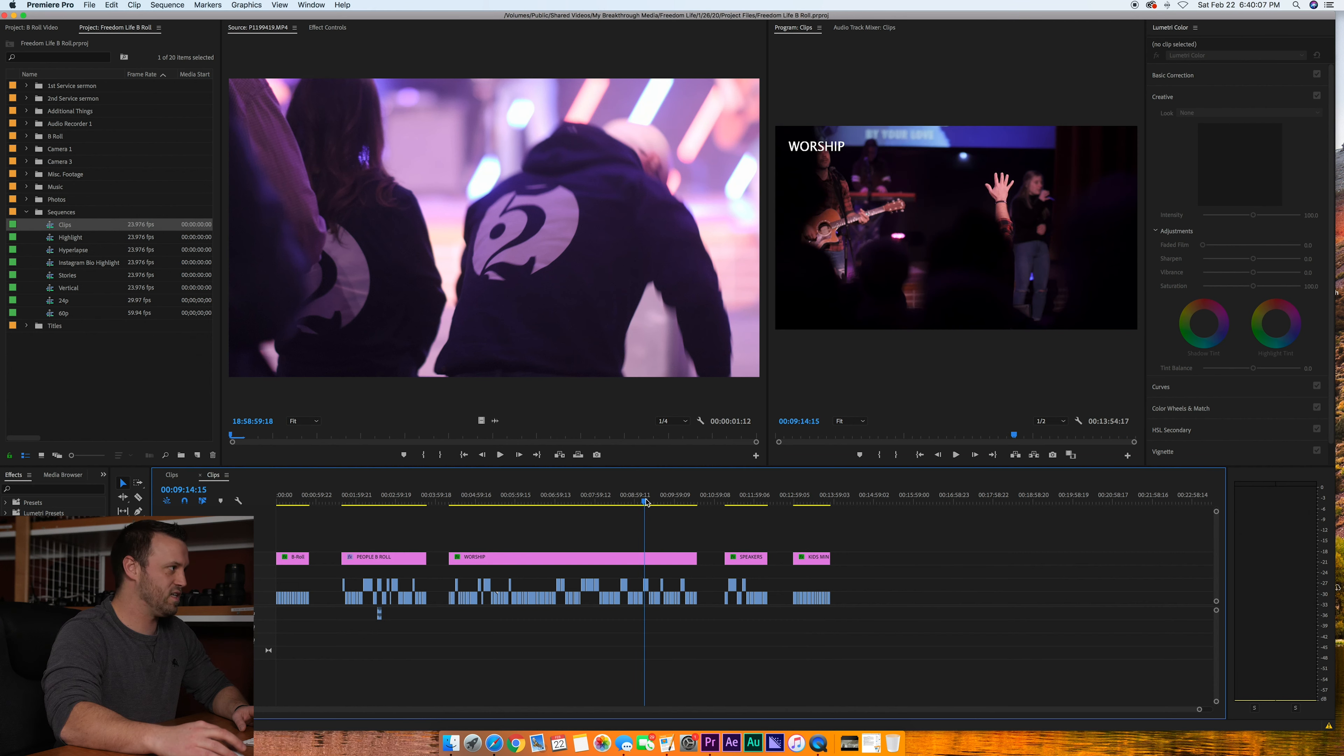
{"action": "left_click_drag", "start_coordinate": [645, 502], "coordinate": [665, 500]}
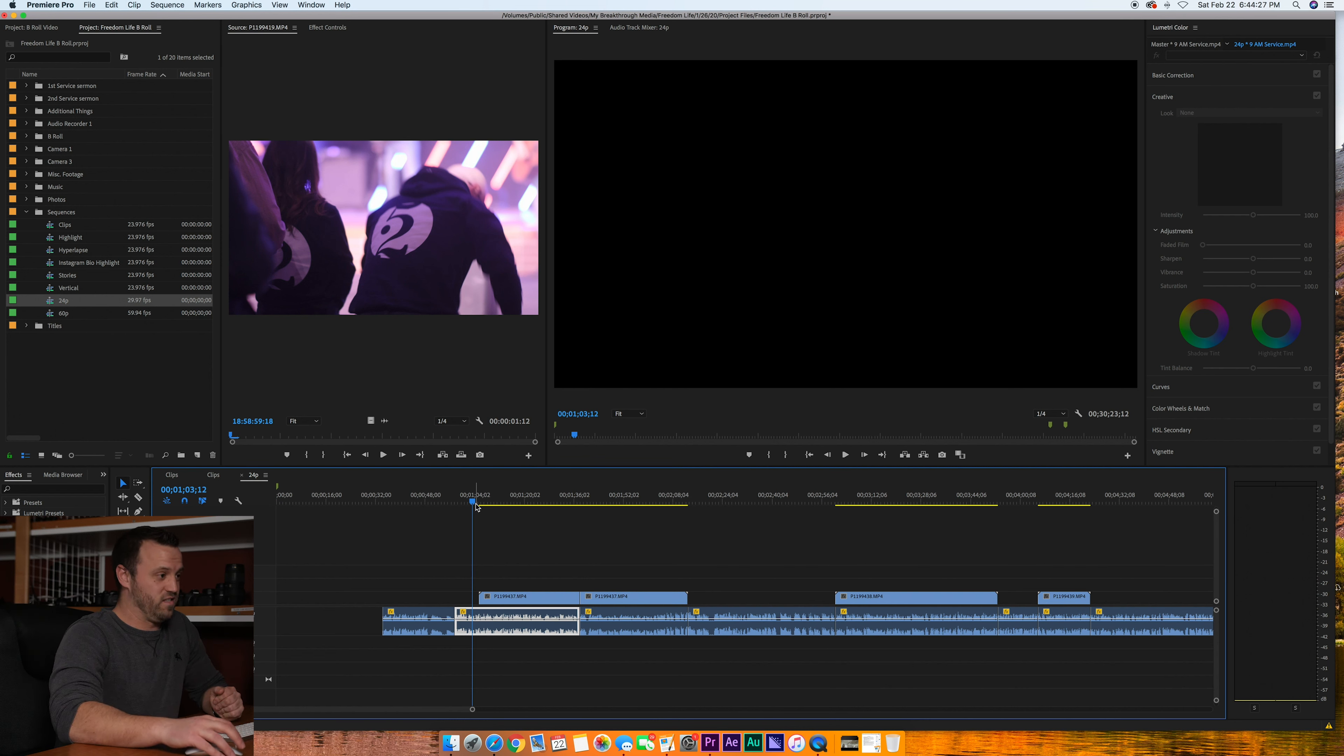
- Play and scrub the 24p sequence from about 57 seconds to check the service audio against the first P1199437.MP4 clip
{"action": "left_click", "coordinate": [475, 502]}
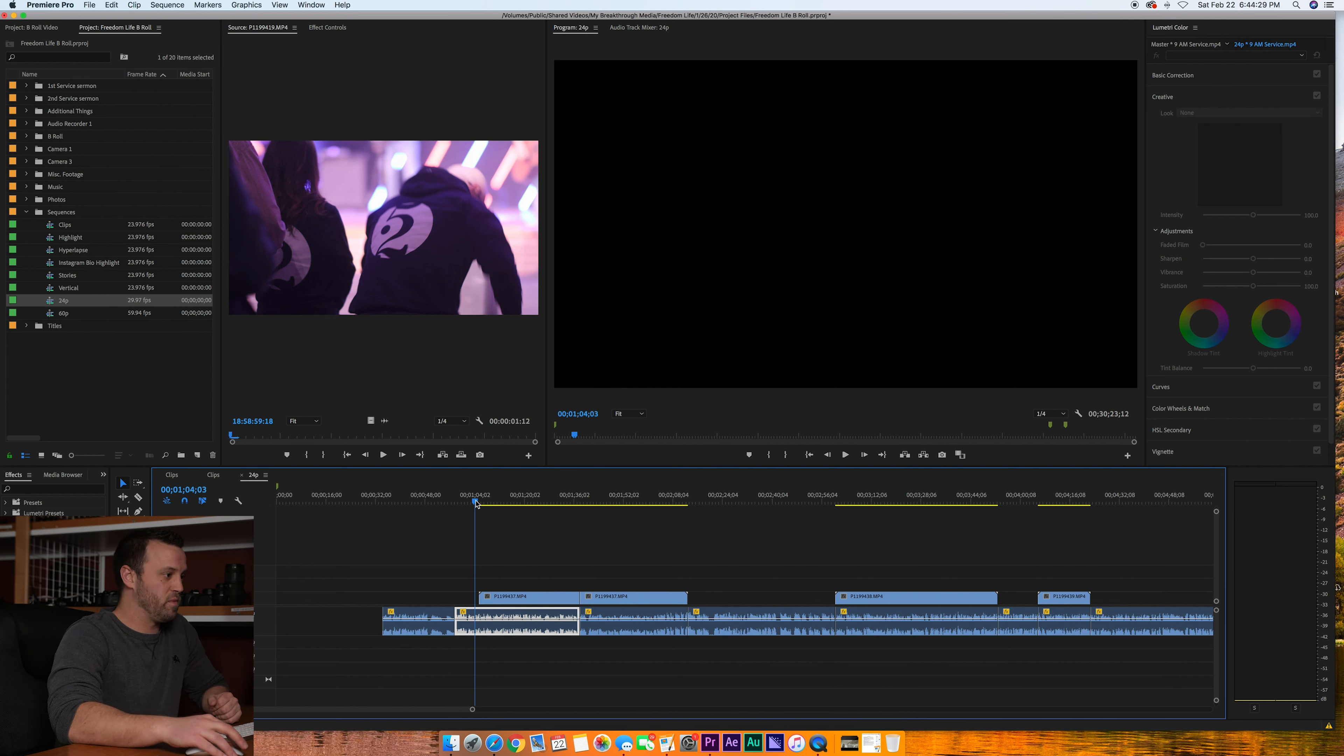
{"action": "left_click_drag", "start_coordinate": [474, 502], "coordinate": [455, 503]}
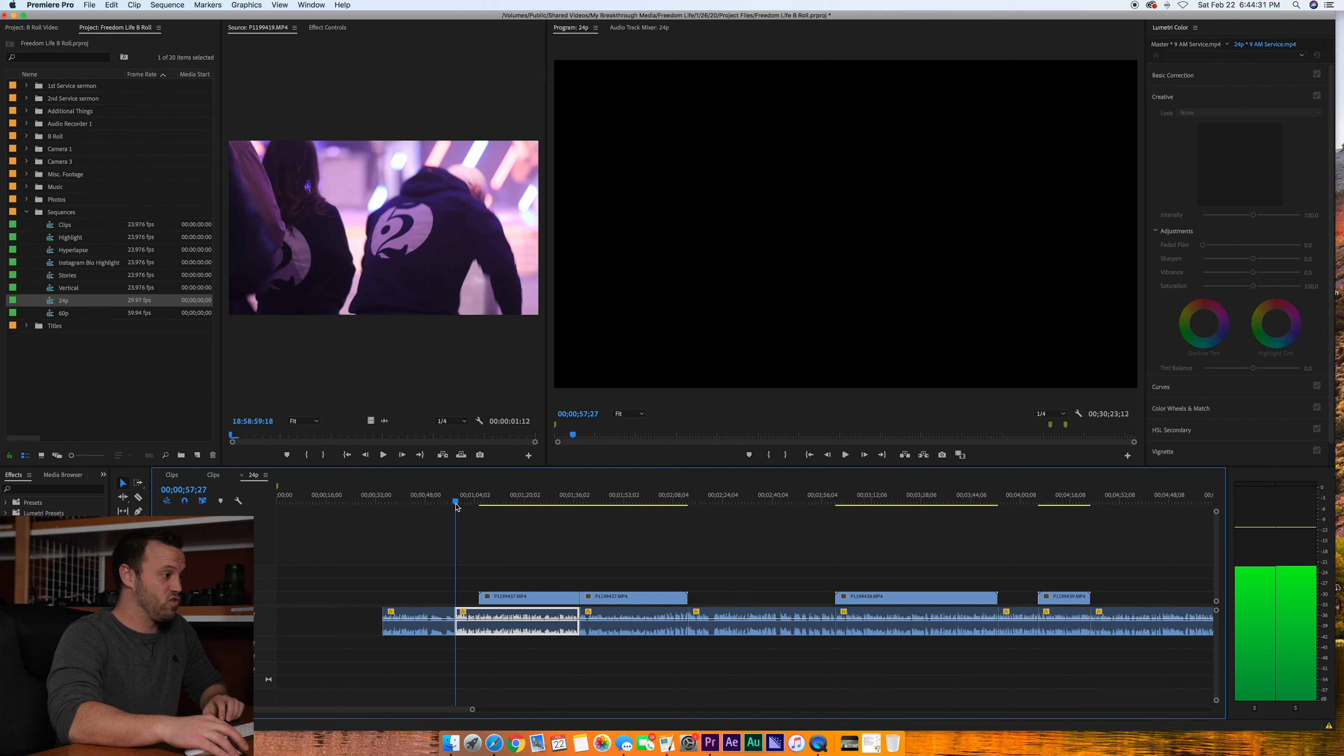
{"action": "left_click", "coordinate": [505, 548]}
{"action": "key", "text": "space"}
{"action": "key", "text": "="}
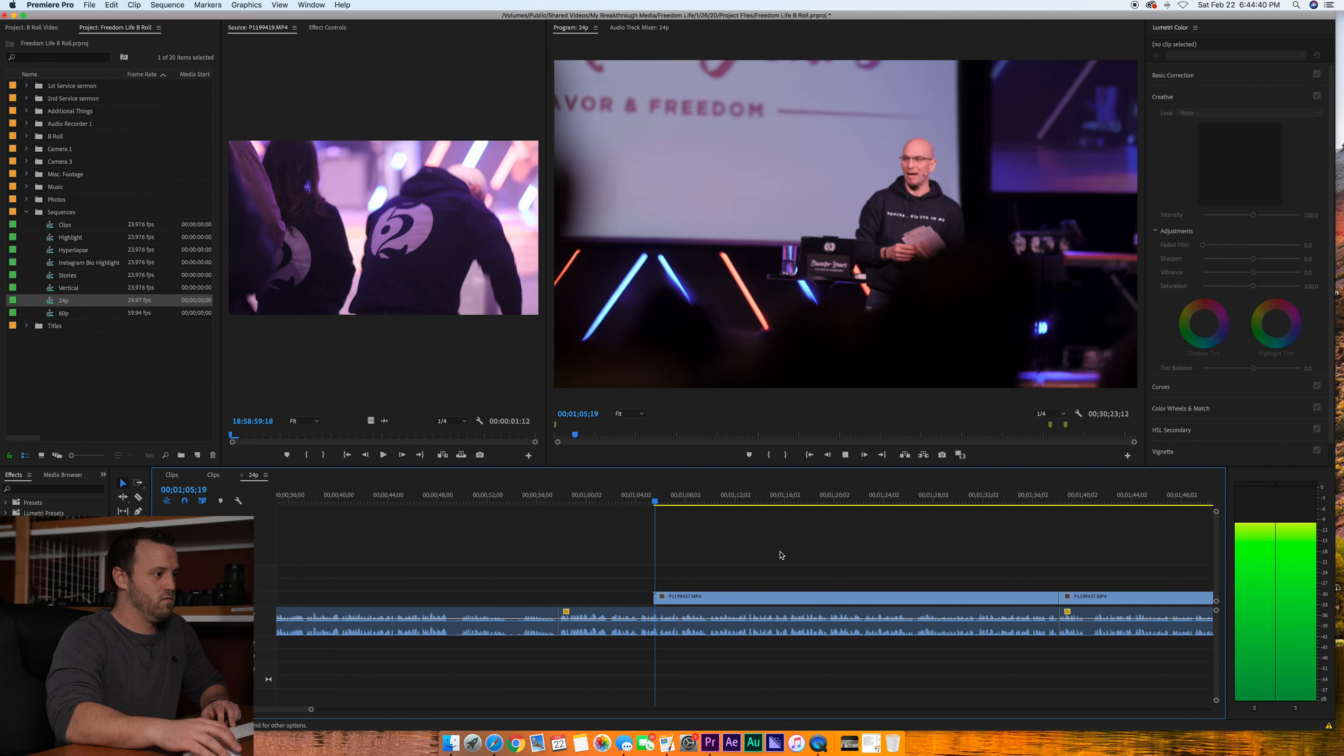
{"action": "key", "text": "space"}
{"action": "left_click_drag", "start_coordinate": [662, 504], "coordinate": [670, 504]}
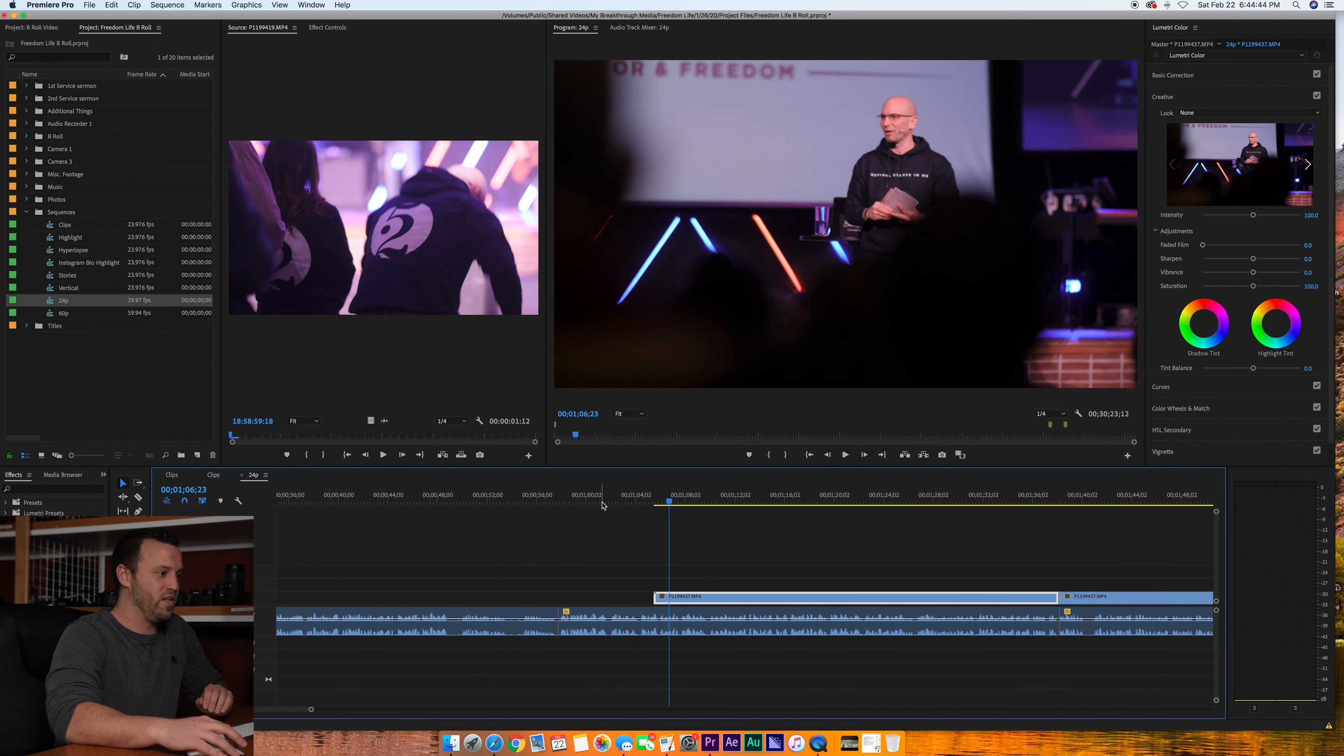
{"action": "left_click_drag", "start_coordinate": [670, 505], "coordinate": [685, 503]}
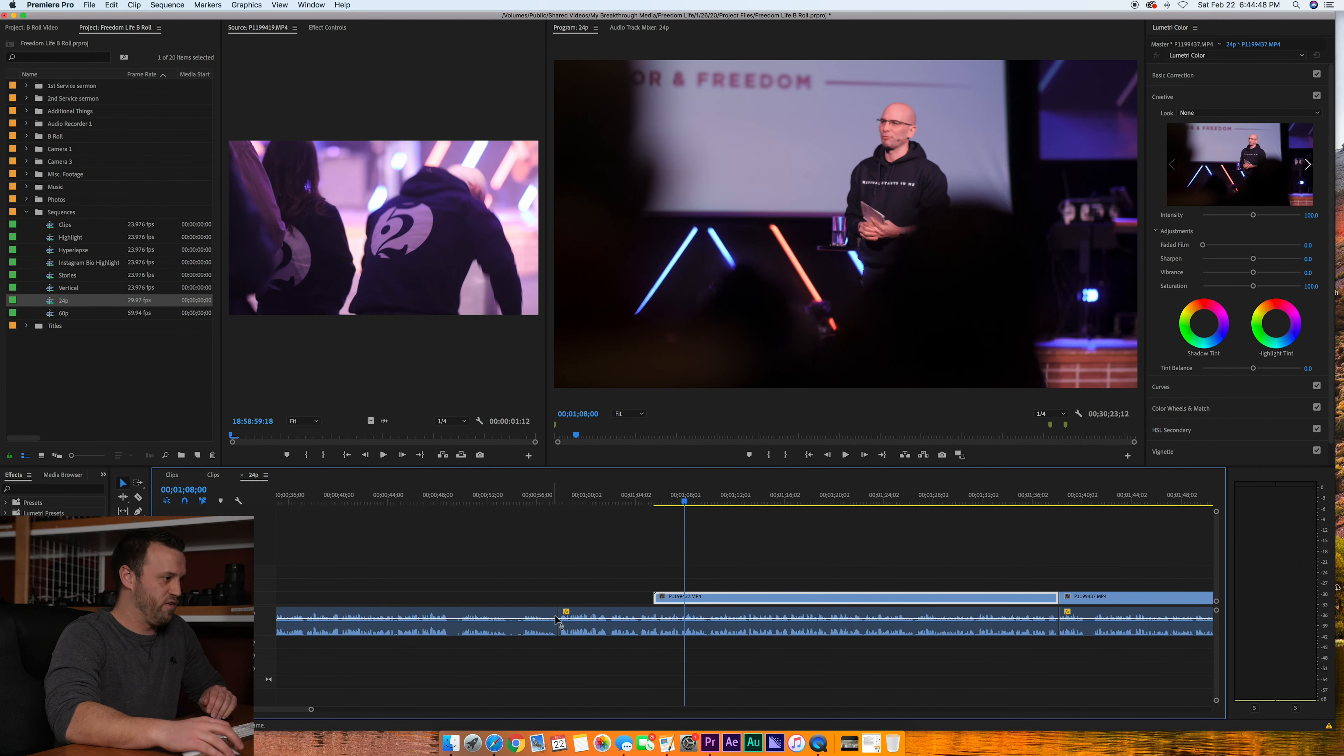
- Copy the first P1199437.MP4 clip together with the service audio segment beneath it in the 24p sequence
{"action": "left_click", "coordinate": [586, 597]}
{"action": "key", "text": "minus"}
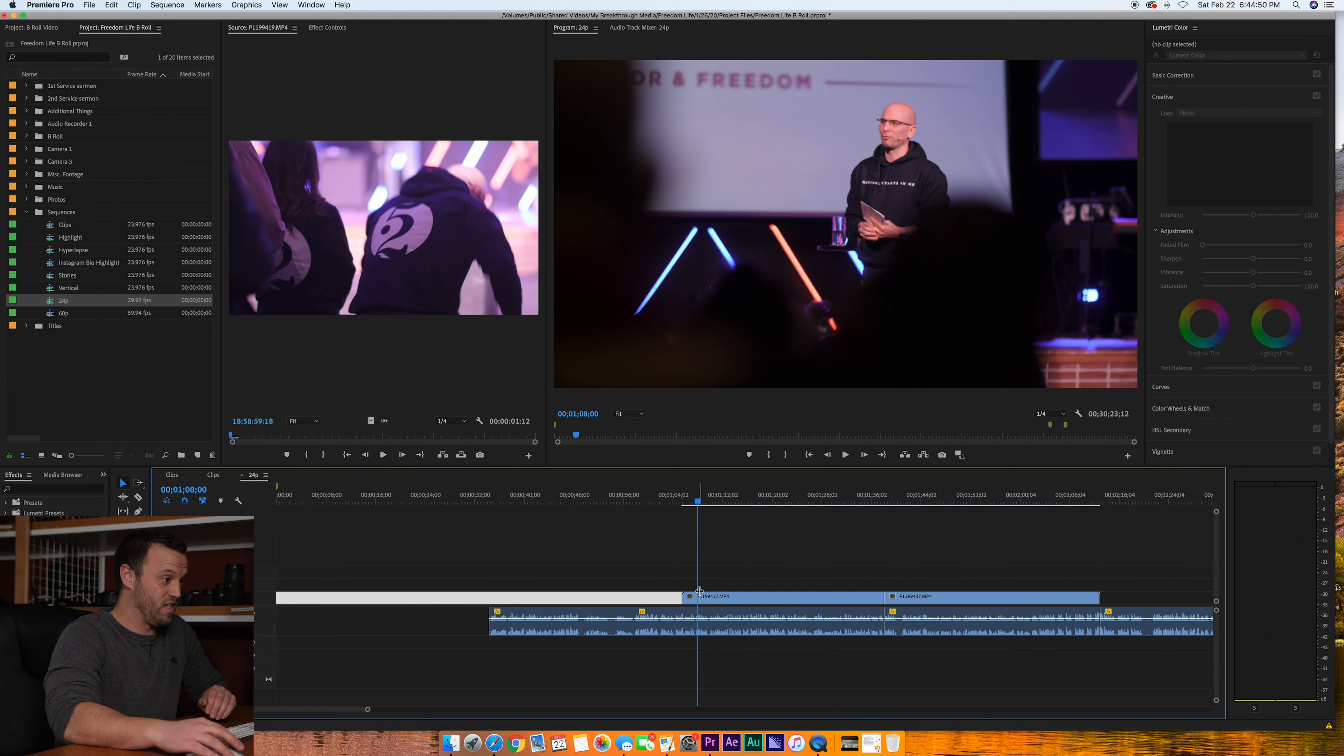
{"action": "left_click_drag", "start_coordinate": [643, 556], "coordinate": [815, 648]}
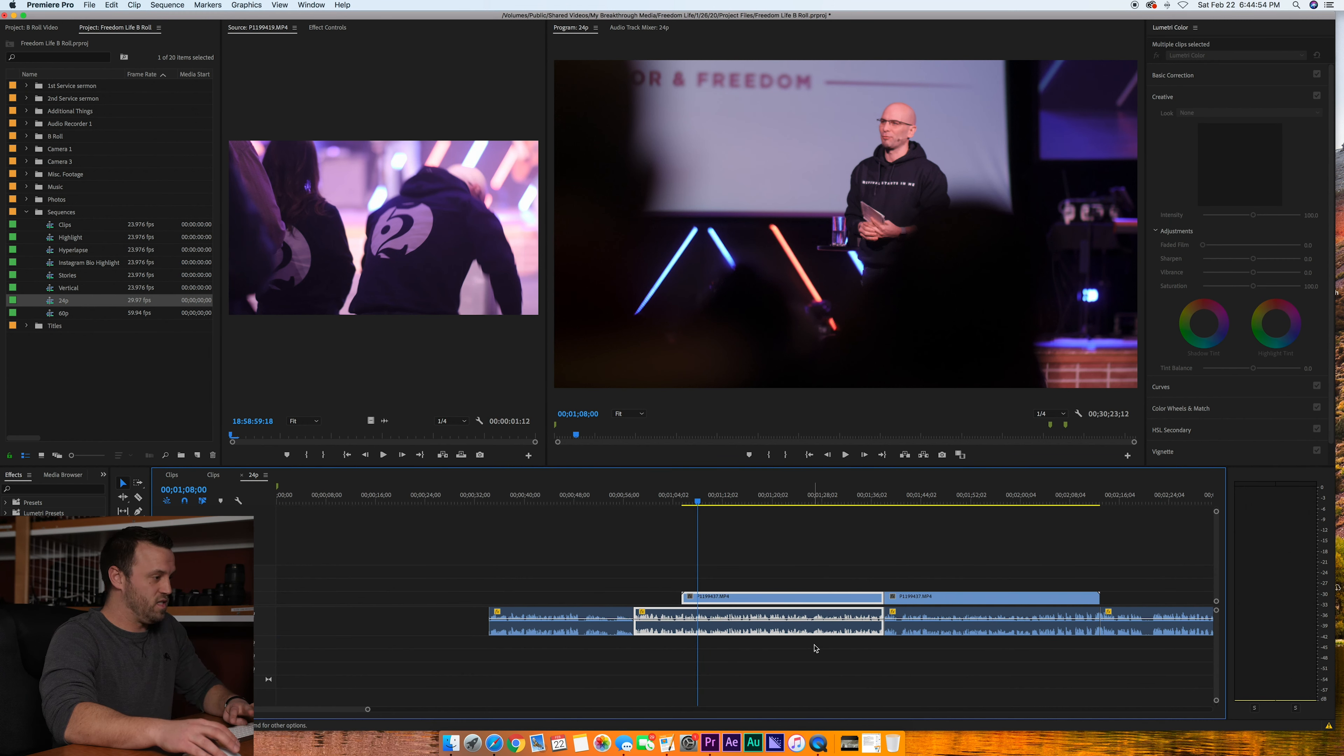
- Create a new sequence named Highlight Video with the DSLR 1080p24 preset
{"action": "key", "text": "super+n"}
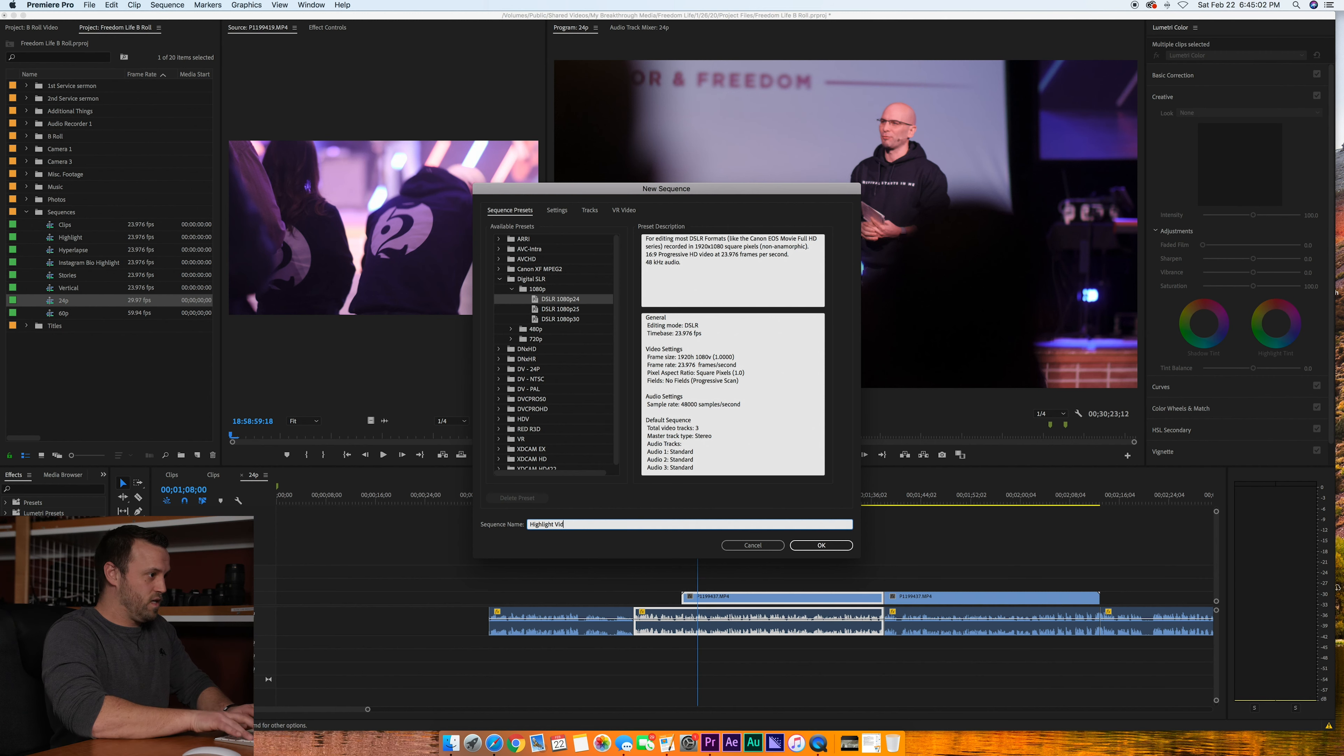
{"action": "type", "text": "Highlight Video"}
{"action": "key", "text": "Return"}
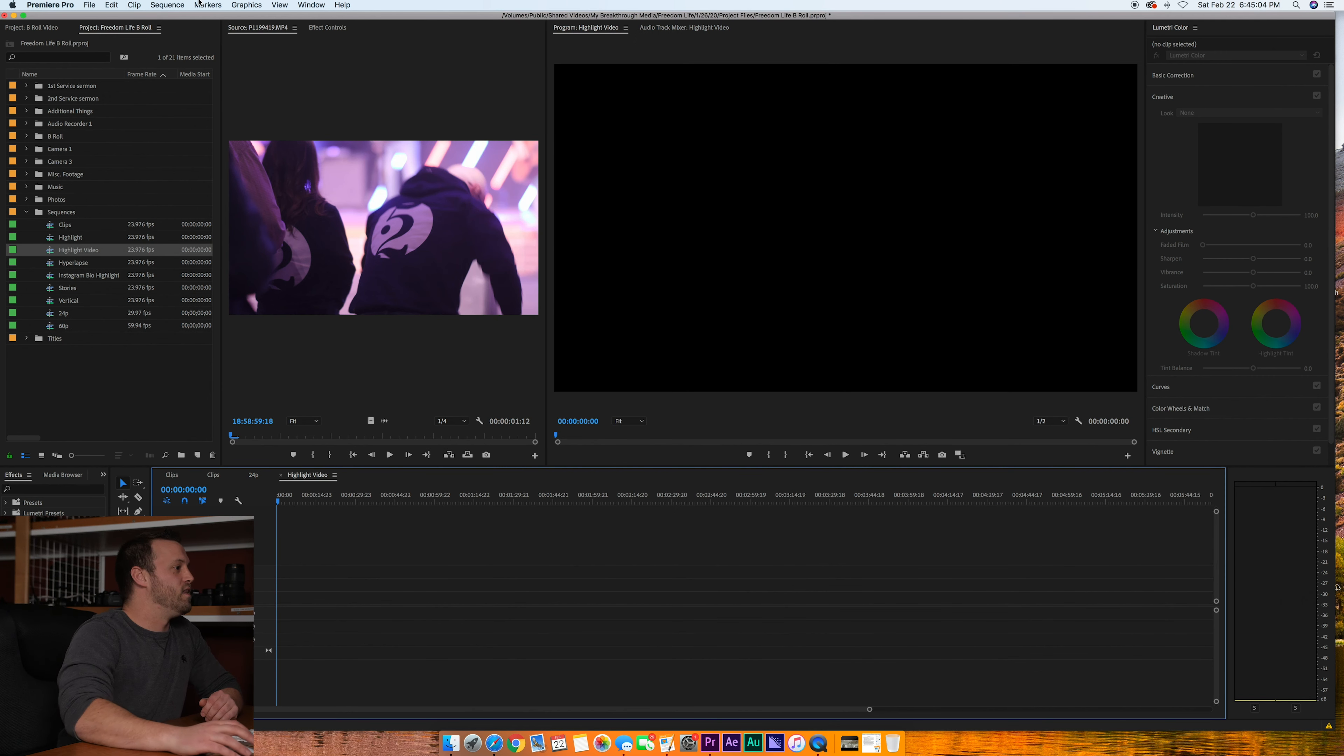
- Paste the copied video and audio clips at the start of the Highlight Video sequence and check the picture
{"action": "key", "text": "super+v"}
{"action": "left_click", "coordinate": [327, 499]}
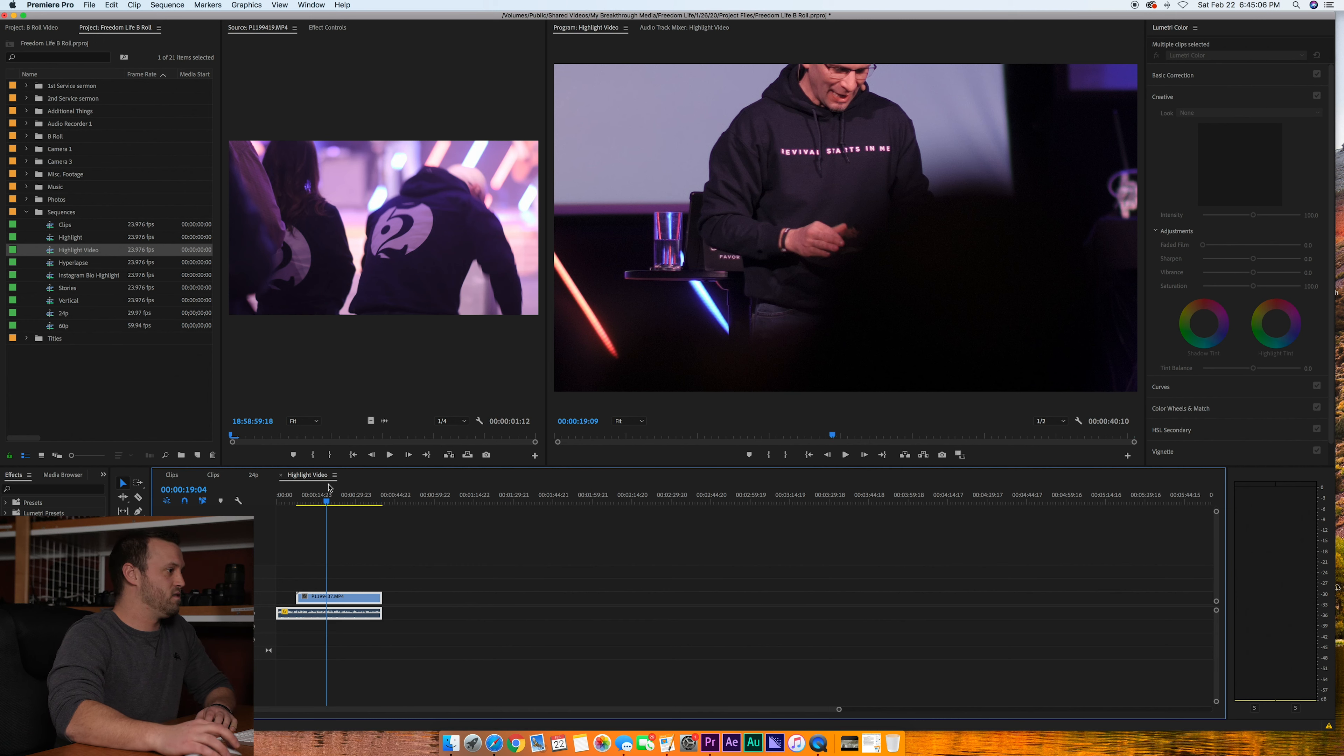
{"action": "left_click", "coordinate": [469, 517]}
- Set the Highlight Video sequence's frame size to 3840 horizontal by 2160 vertical
{"action": "left_click", "coordinate": [167, 5]}
{"action": "left_click", "coordinate": [180, 18]}
{"action": "left_click", "coordinate": [612, 243]}
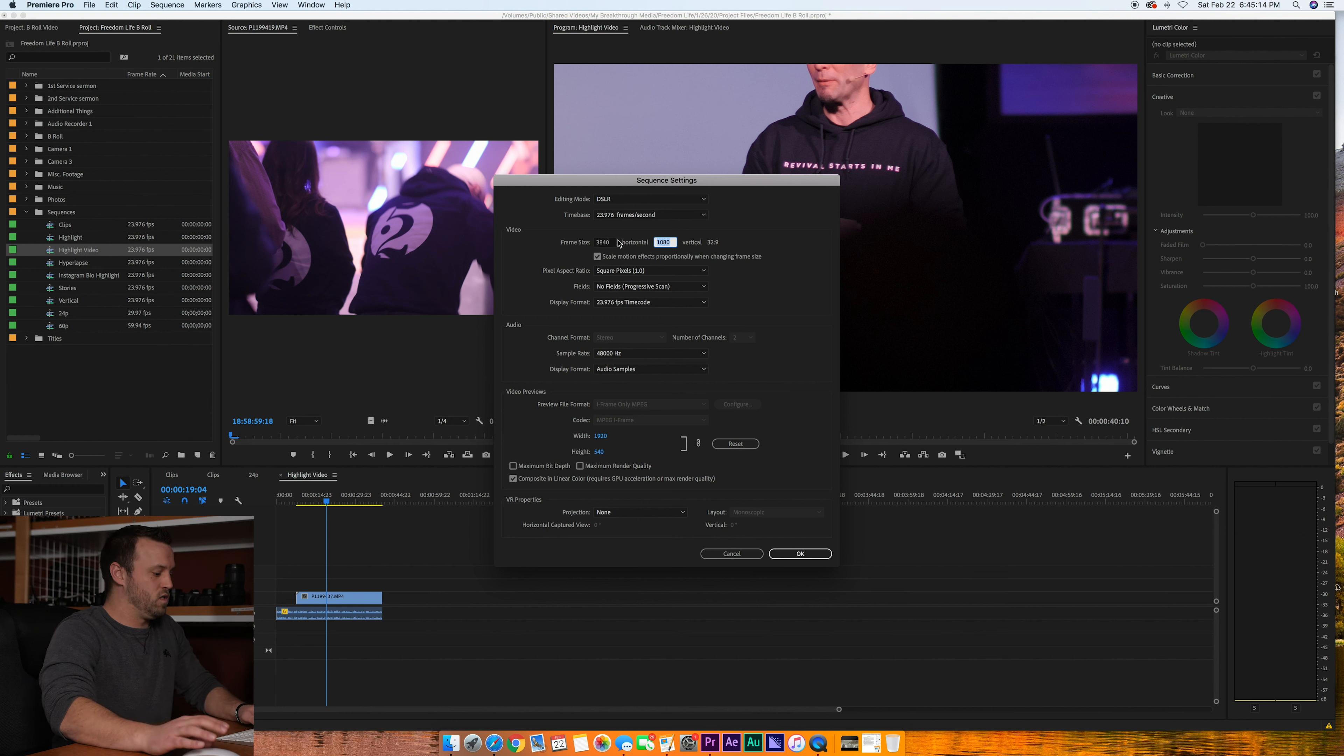
{"action": "type", "text": "216"}
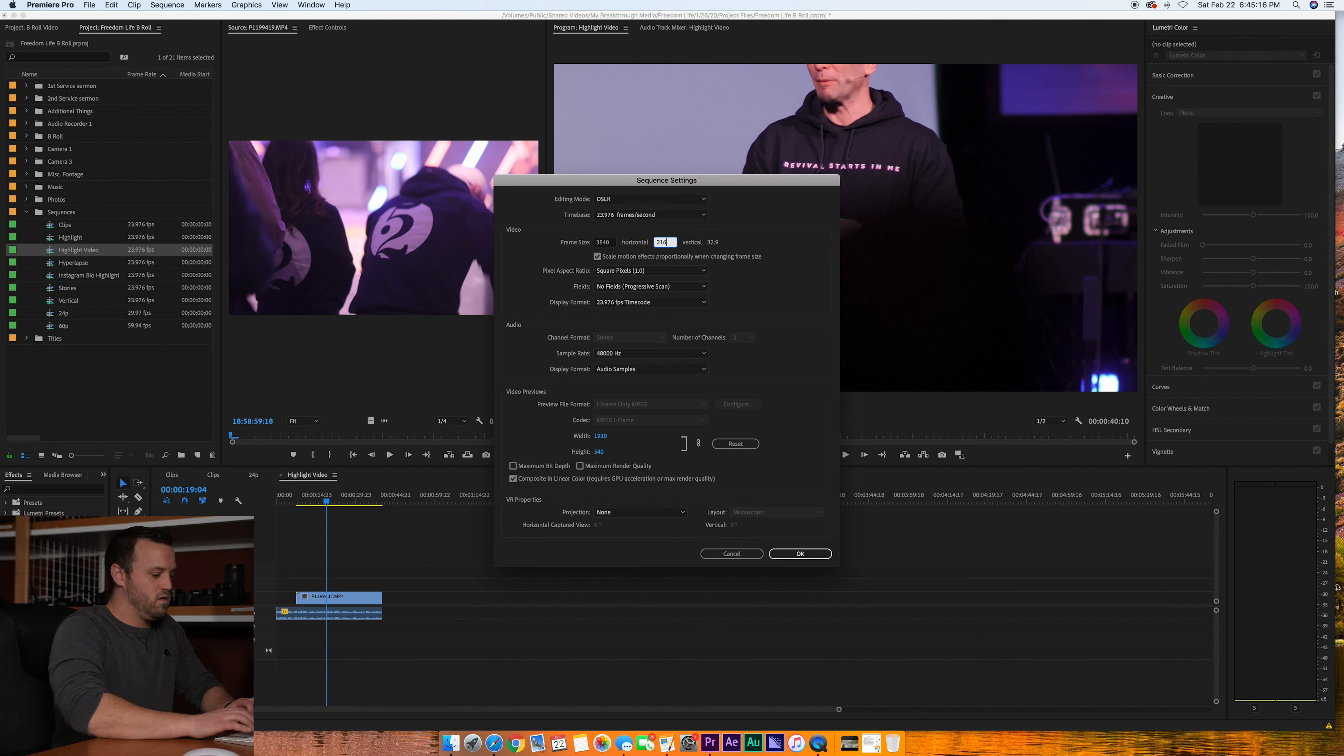
{"action": "type", "text": "0"}
{"action": "key", "text": "Return"}
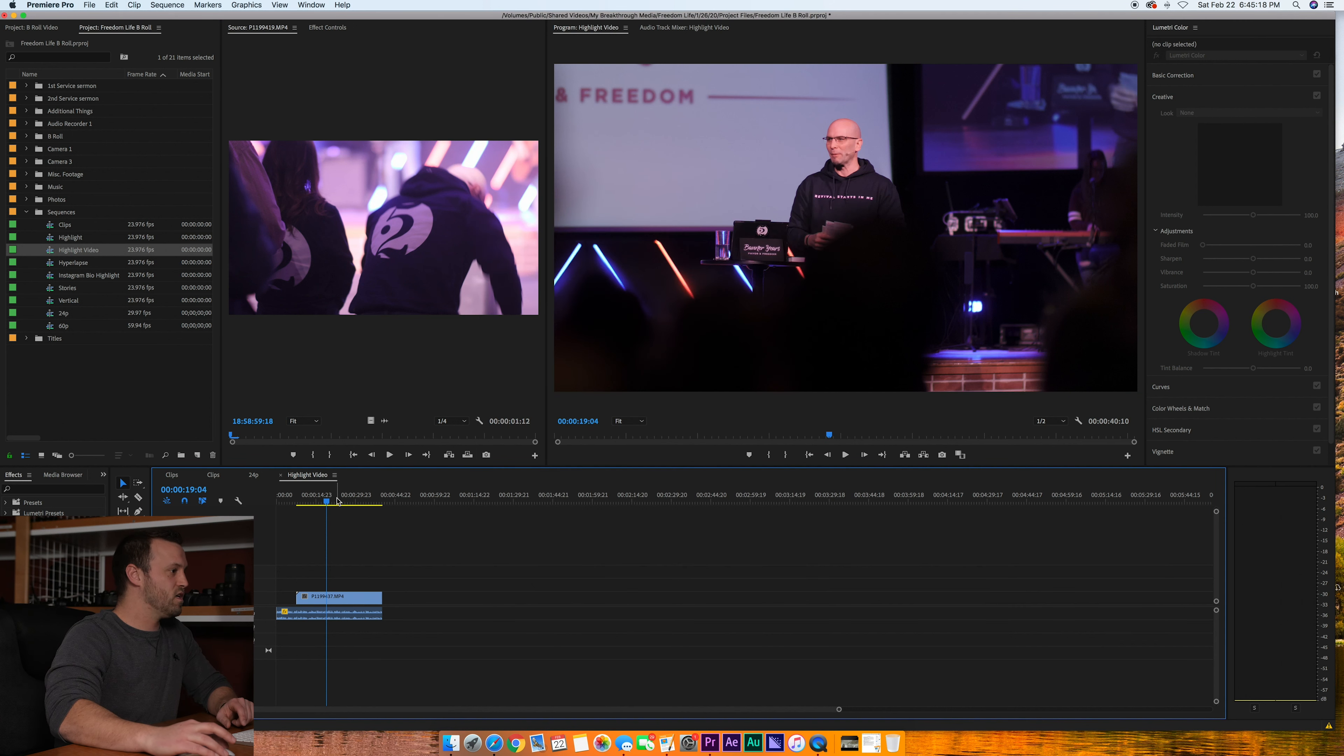
- Return to the start of the Highlight Video sequence and increase the height of the first audio track
{"action": "left_click_drag", "start_coordinate": [338, 501], "coordinate": [276, 502]}
{"action": "key", "text": "equal"}
{"action": "key", "text": "equal"}
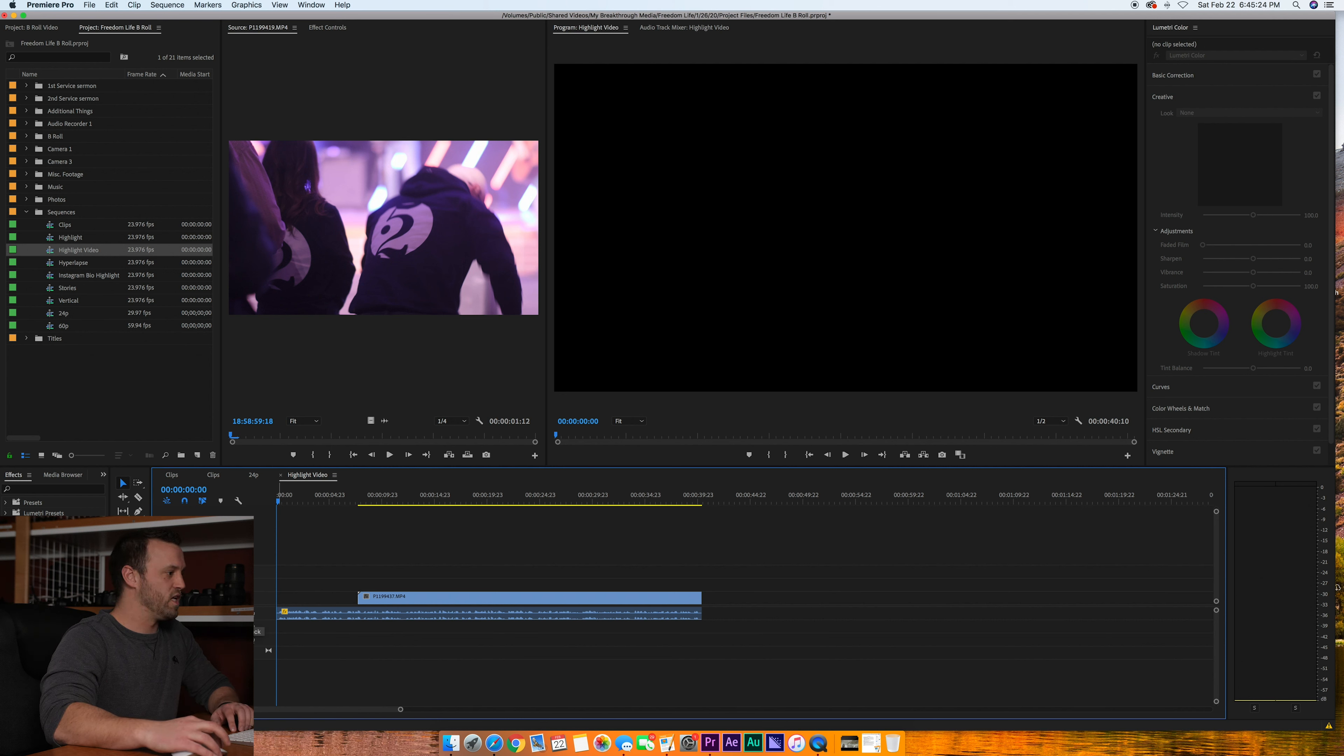
{"action": "left_click_drag", "start_coordinate": [235, 620], "coordinate": [235, 644]}
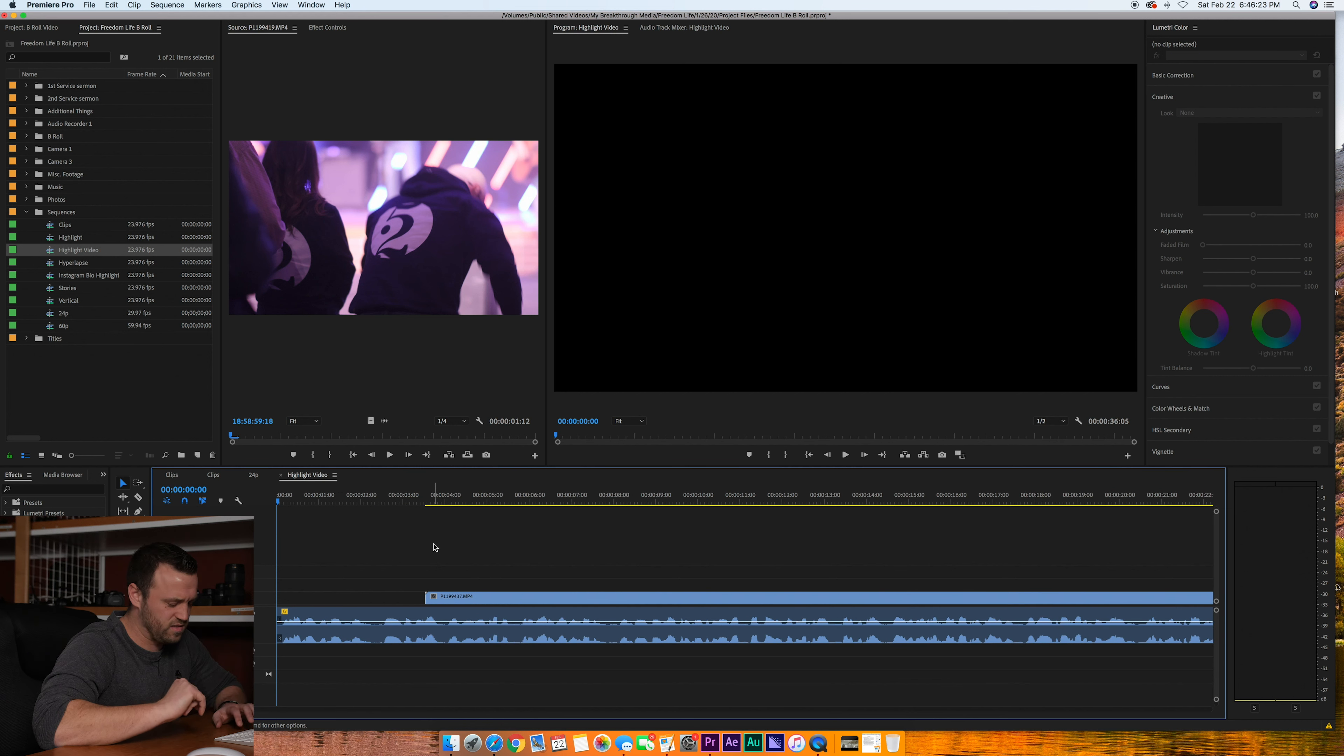
- Cut the stretch from about 2:08 to 3:00 out of the service audio and ripple delete the gap, then check playback
{"action": "key", "text": "space"}
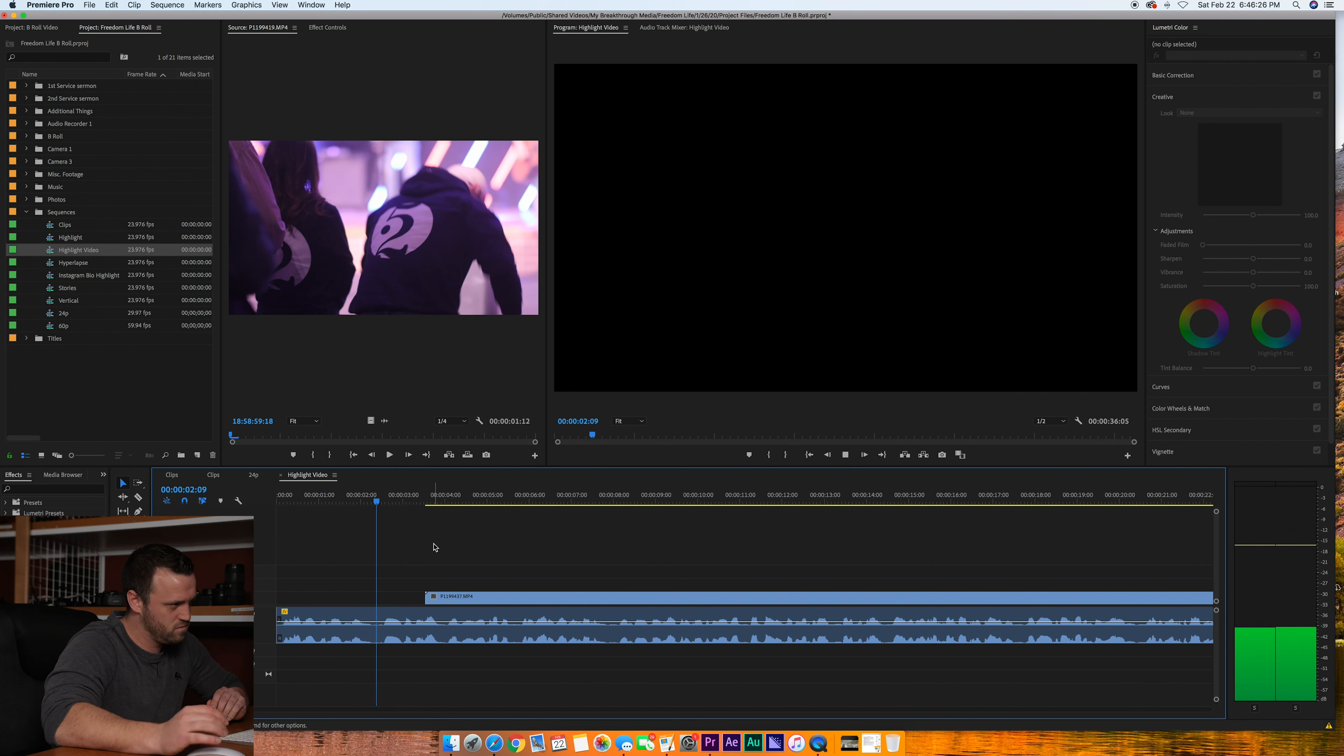
{"action": "key", "text": "space"}
{"action": "key", "text": "="}
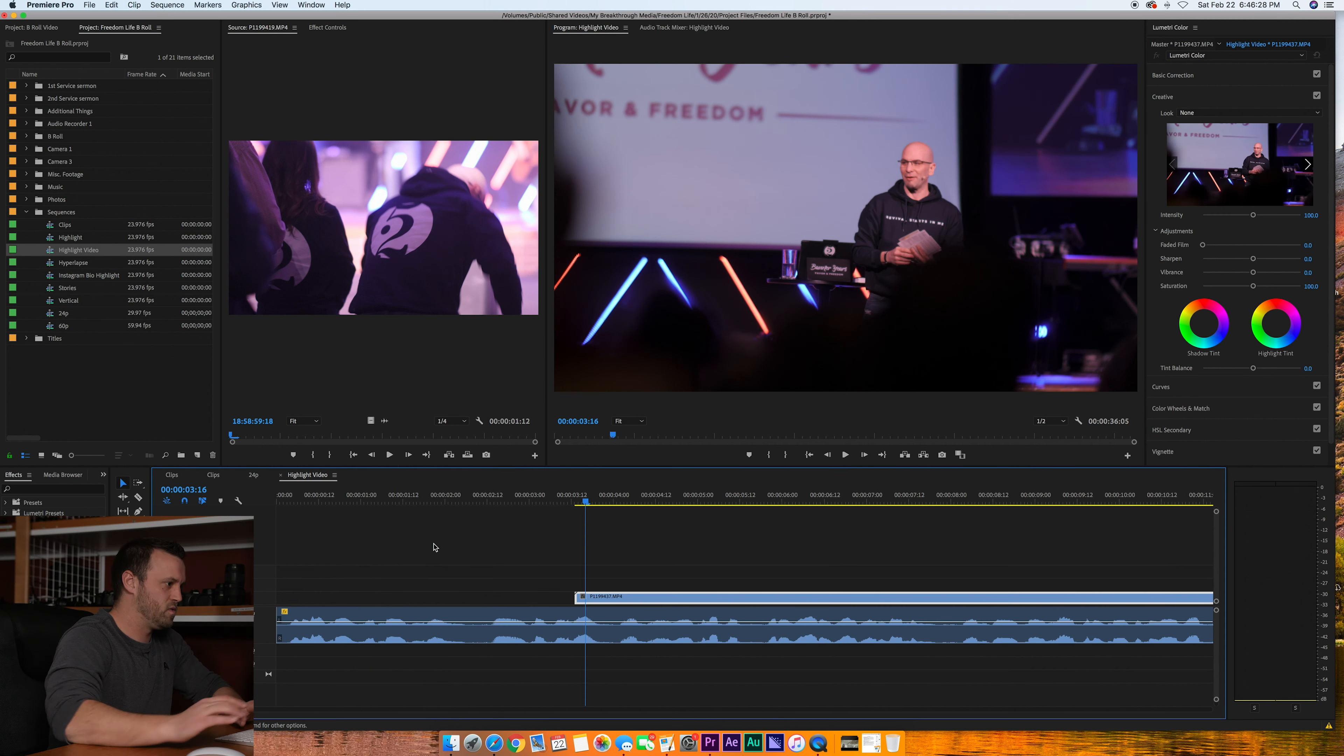
{"action": "left_click", "coordinate": [489, 543]}
{"action": "key", "text": "c"}
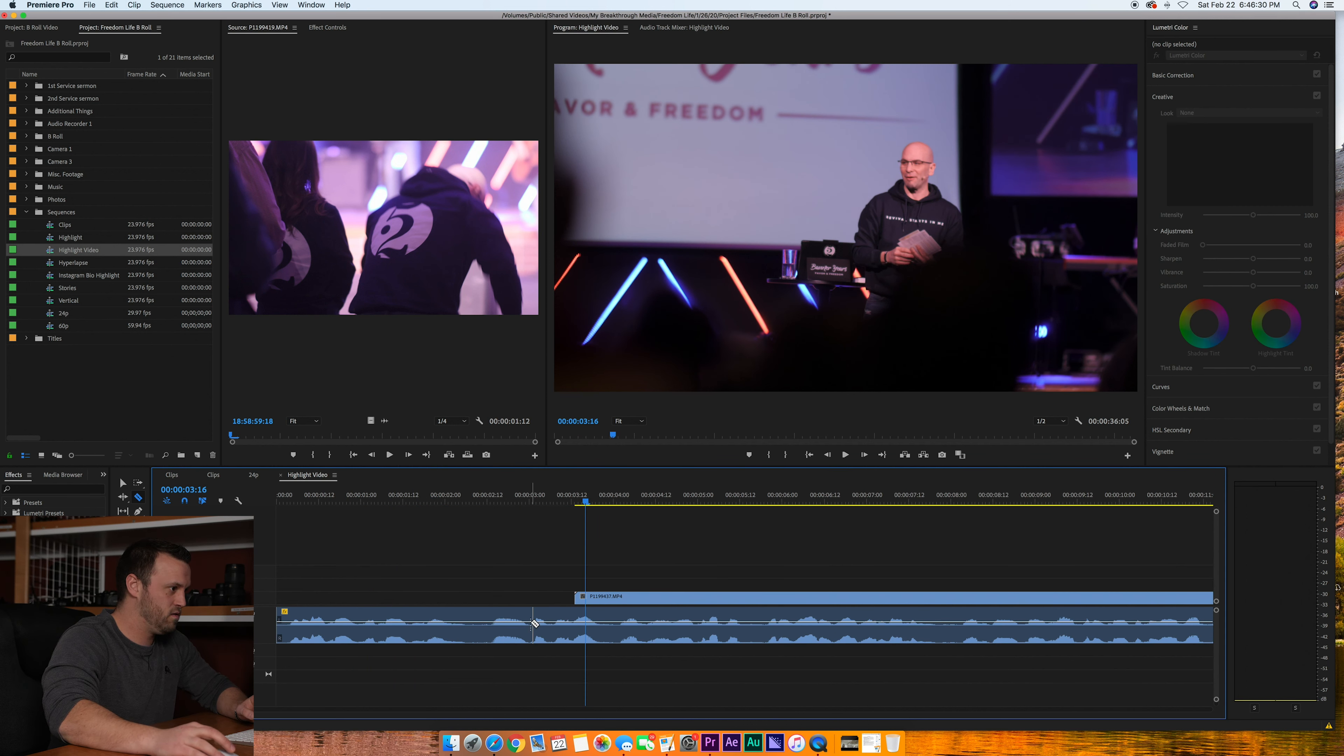
{"action": "left_click_drag", "start_coordinate": [524, 616], "coordinate": [468, 621]}
{"action": "right_click", "coordinate": [492, 620]}
{"action": "left_click", "coordinate": [505, 627]}
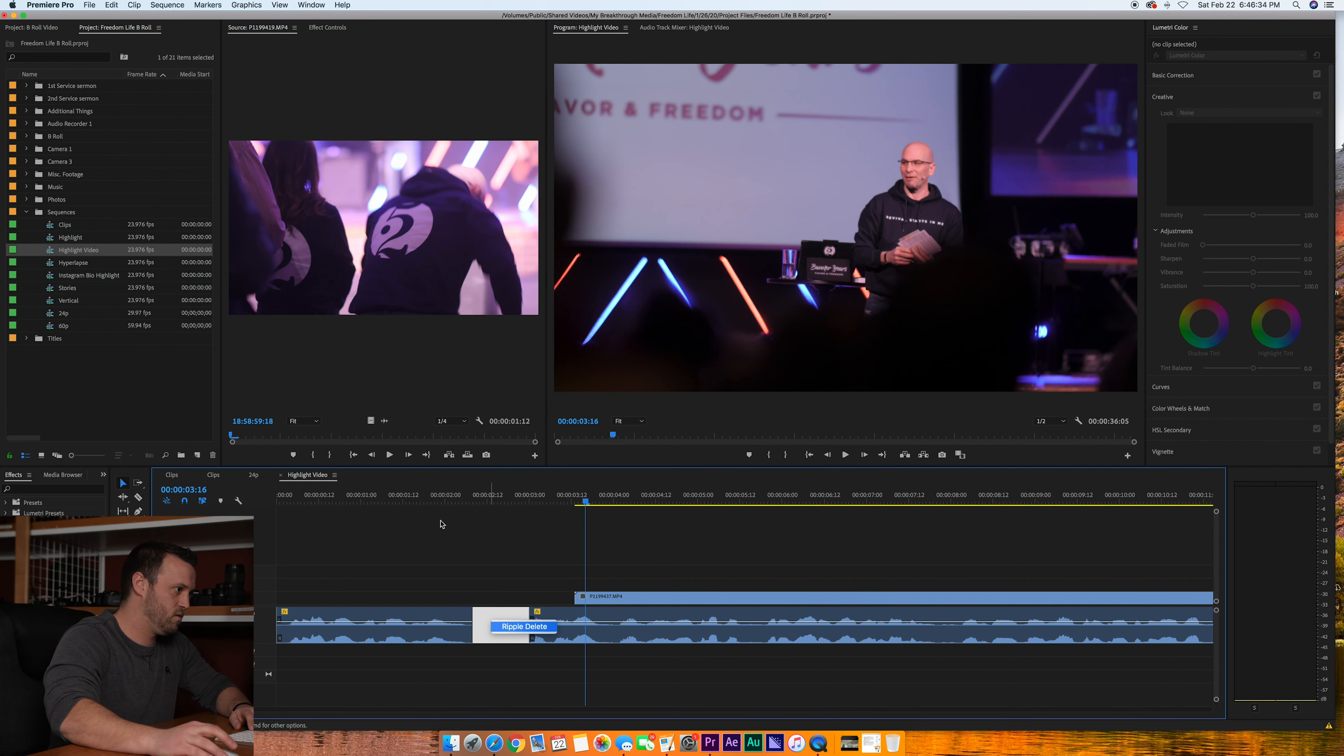
{"action": "left_click", "coordinate": [422, 498]}
{"action": "key", "text": "space"}
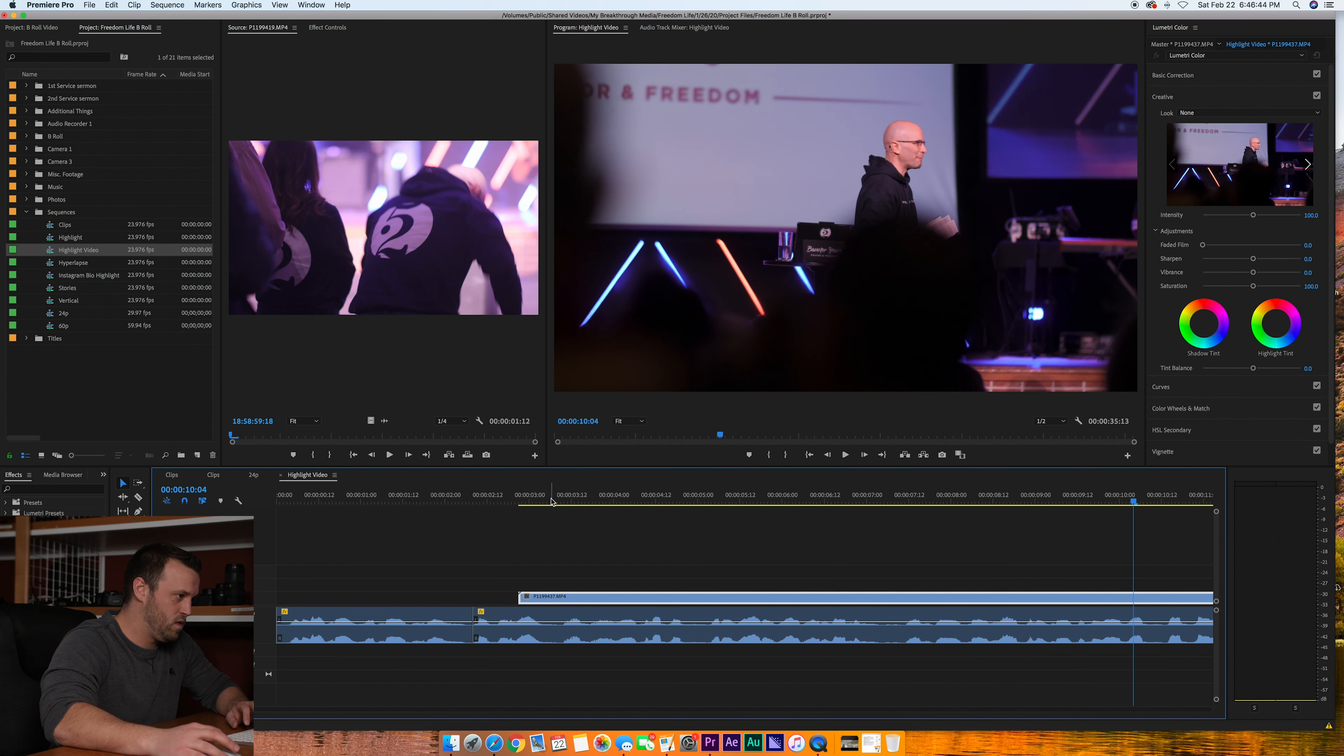
- Split the sermon video and service audio in the Highlight Video sequence at 00:00:03:07 and 00:00:07:08
{"action": "left_click", "coordinate": [509, 501]}
{"action": "left_click_drag", "start_coordinate": [509, 501], "coordinate": [520, 500]}
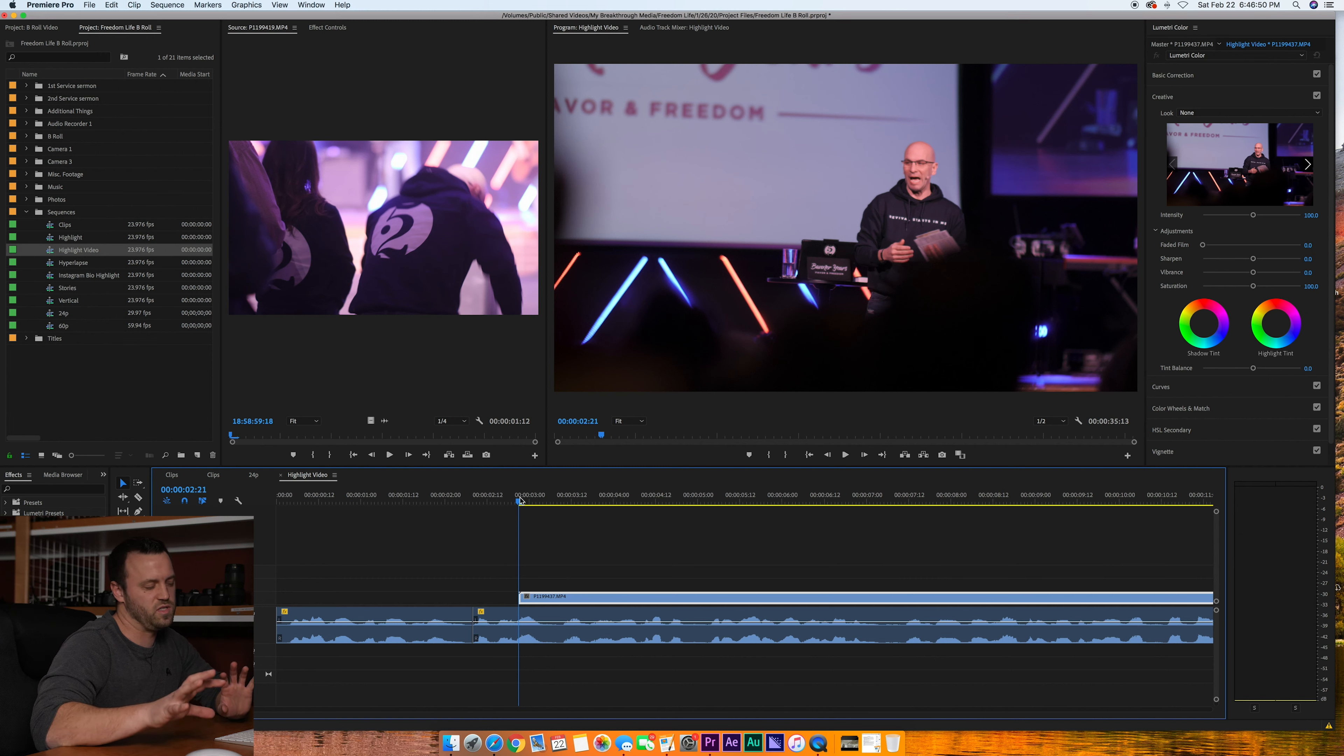
{"action": "left_click_drag", "start_coordinate": [520, 501], "coordinate": [555, 502]}
{"action": "left_click", "coordinate": [612, 552]}
{"action": "key", "text": "c"}
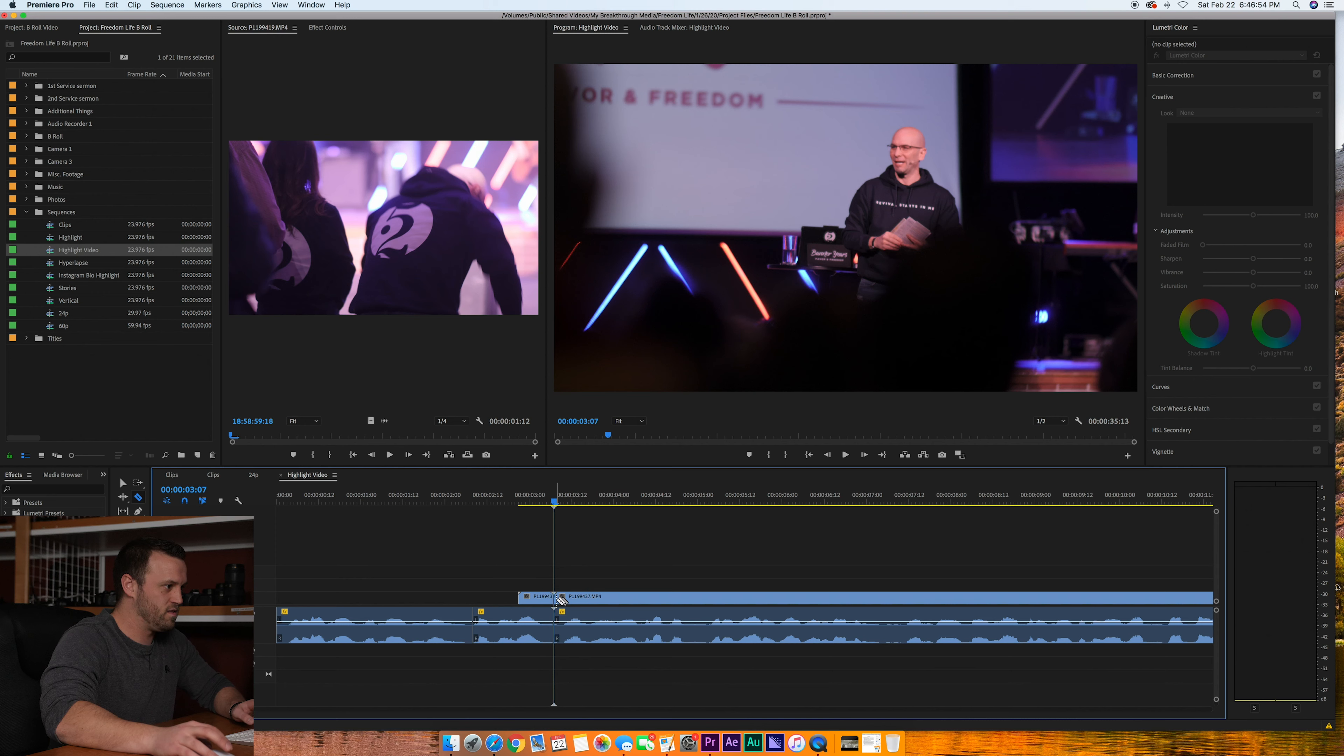
{"action": "key", "text": "space"}
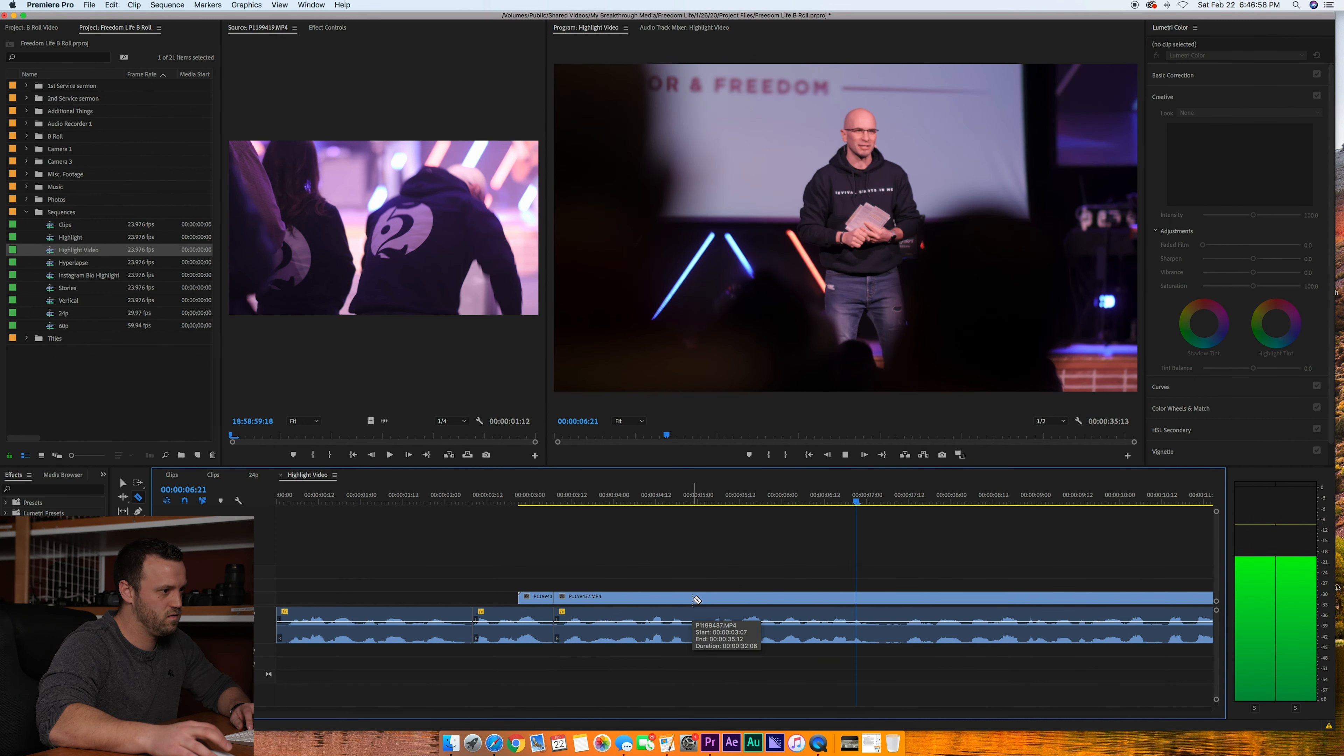
{"action": "key", "text": "space"}
{"action": "left_click_drag", "start_coordinate": [941, 503], "coordinate": [895, 503]}
{"action": "left_click", "coordinate": [895, 598]}
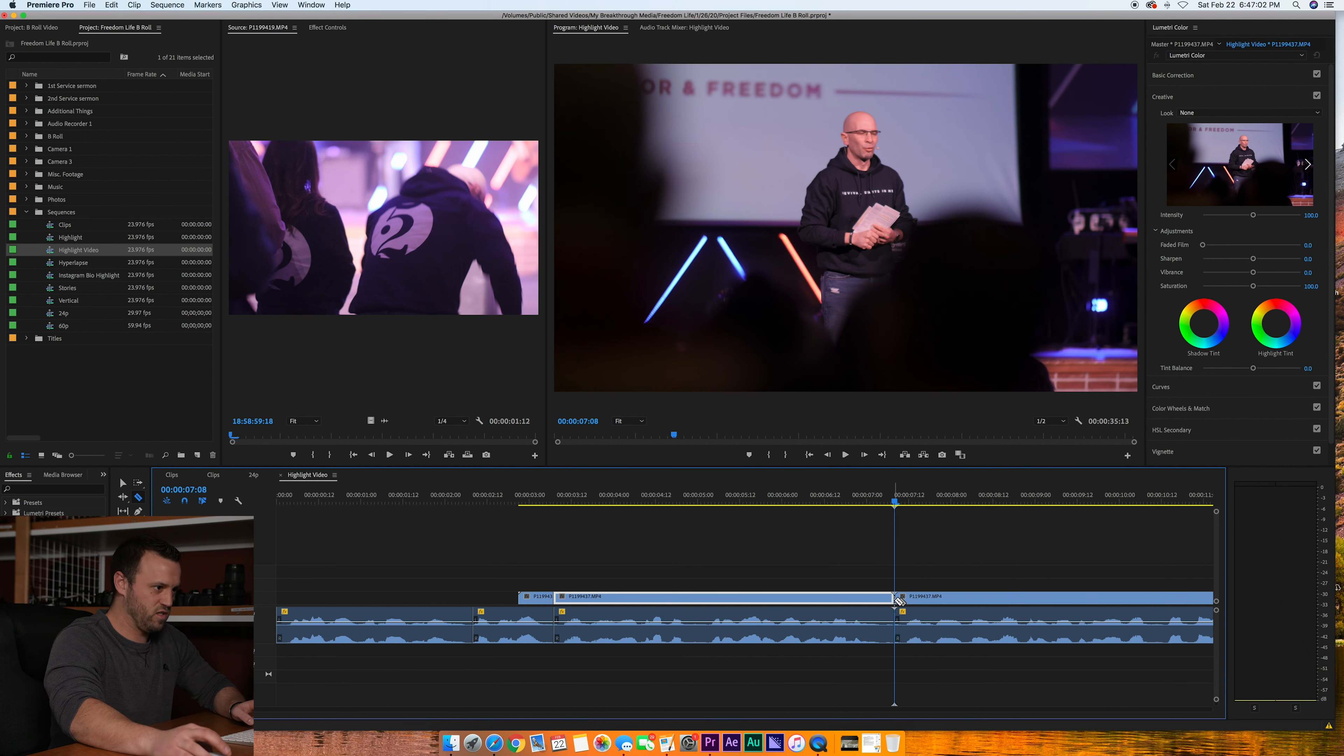
- Delete the video and audio section between 00:00:03:07 and 00:00:07:08 and close the gap it leaves
{"action": "key", "text": "v"}
{"action": "left_click_drag", "start_coordinate": [700, 551], "coordinate": [752, 698]}
{"action": "key", "text": "Delete"}
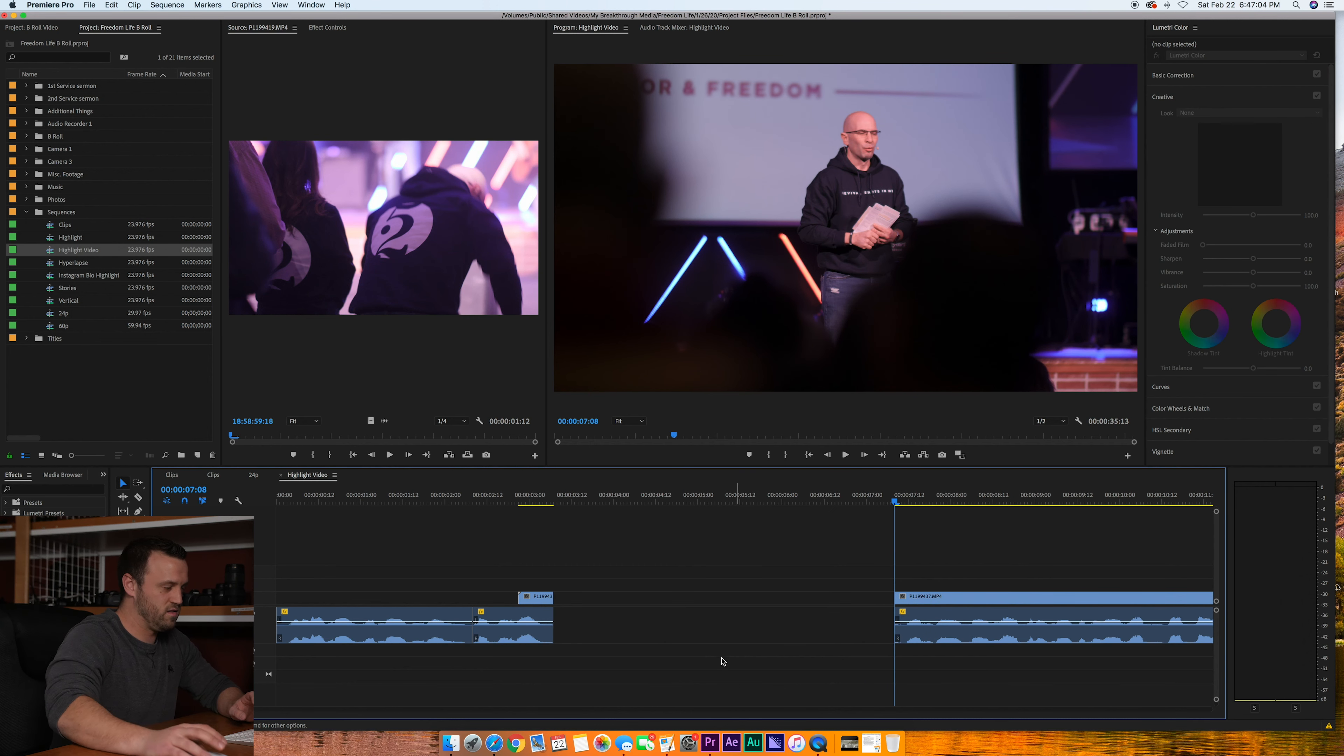
{"action": "left_click", "coordinate": [625, 601]}
{"action": "key", "text": "Delete"}
- Play the Highlight Video sequence from the start to review the cut and find the next section to remove
{"action": "key", "text": "Home"}
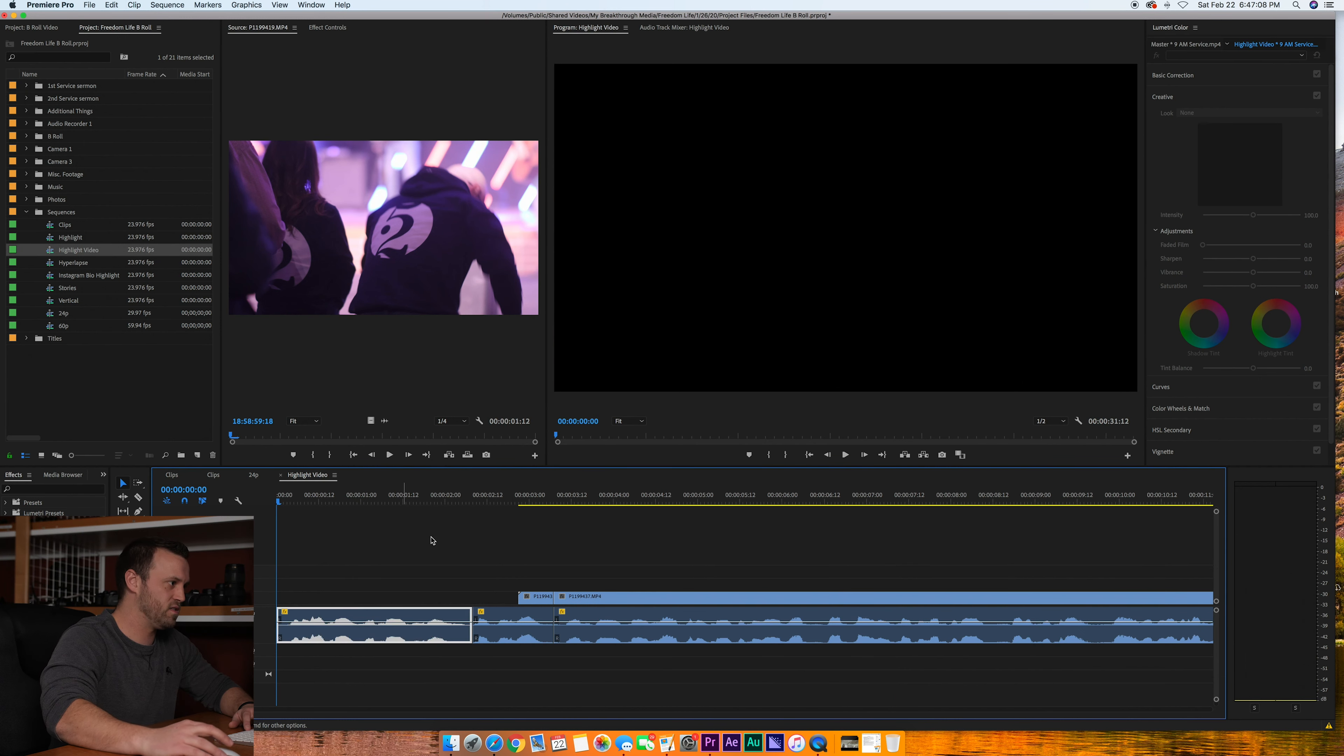
{"action": "left_click", "coordinate": [375, 538]}
{"action": "key", "text": "space"}
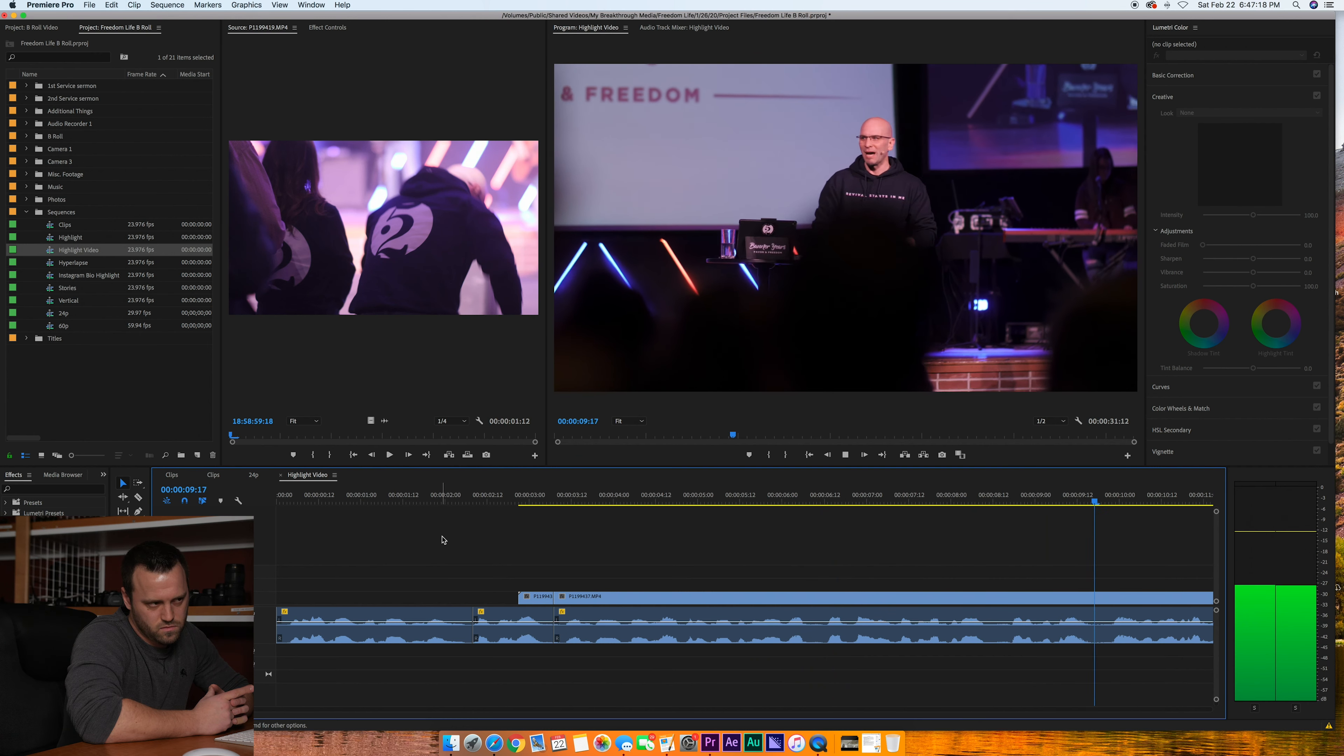
{"action": "key", "text": "backslash"}
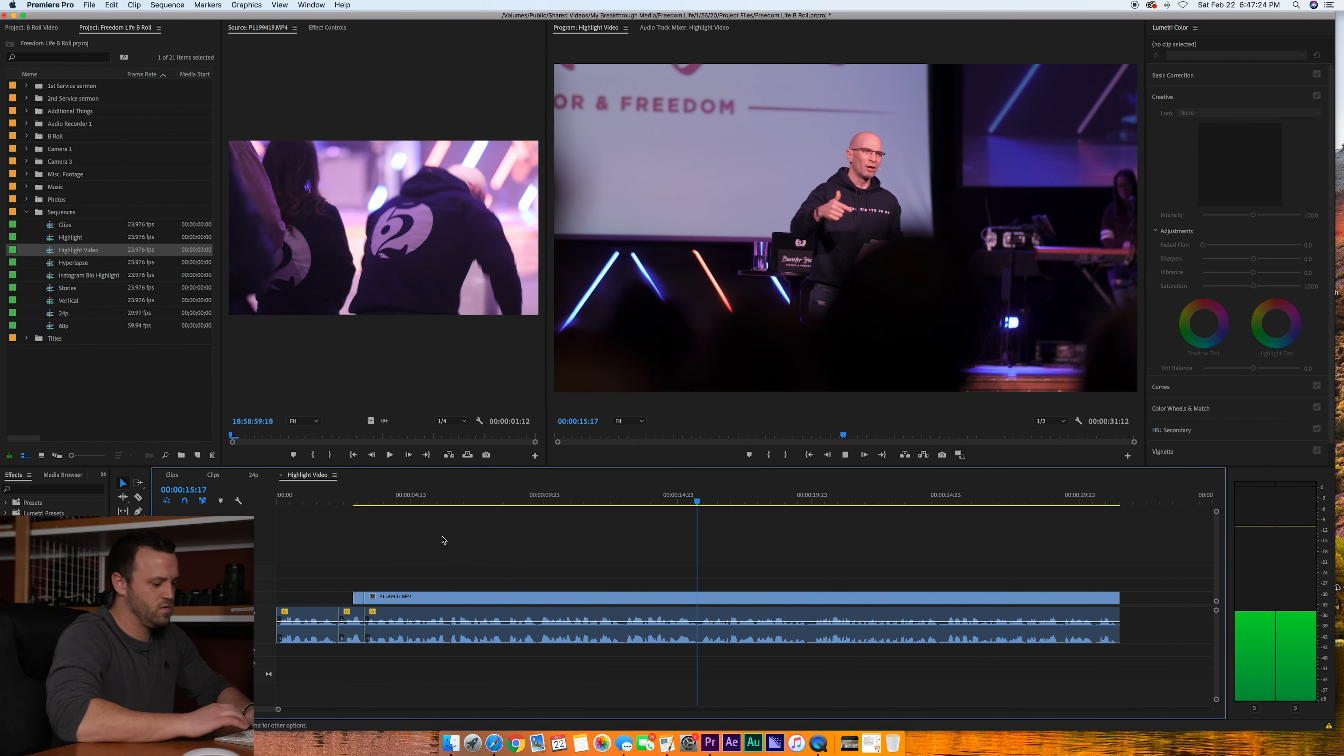
{"action": "key", "text": "space"}
- Split the sermon video and service audio at 00:00:13:07 and again at 00:00:13:18
{"action": "key", "text": "equal"}
{"action": "key", "text": "equal"}
{"action": "left_click", "coordinate": [437, 501]}
{"action": "key", "text": "space"}
{"action": "key", "text": "space"}
{"action": "left_click_drag", "start_coordinate": [461, 500], "coordinate": [484, 501]}
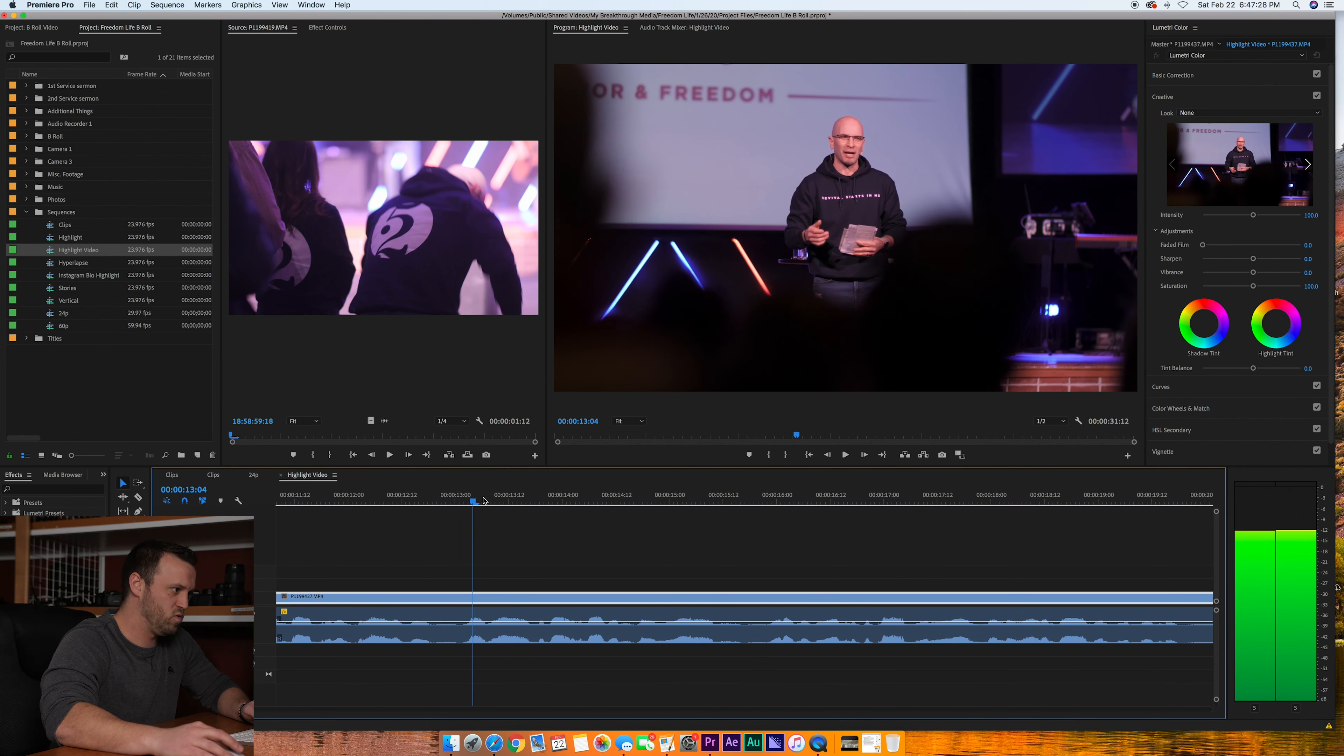
{"action": "left_click", "coordinate": [558, 544]}
{"action": "key", "text": "c"}
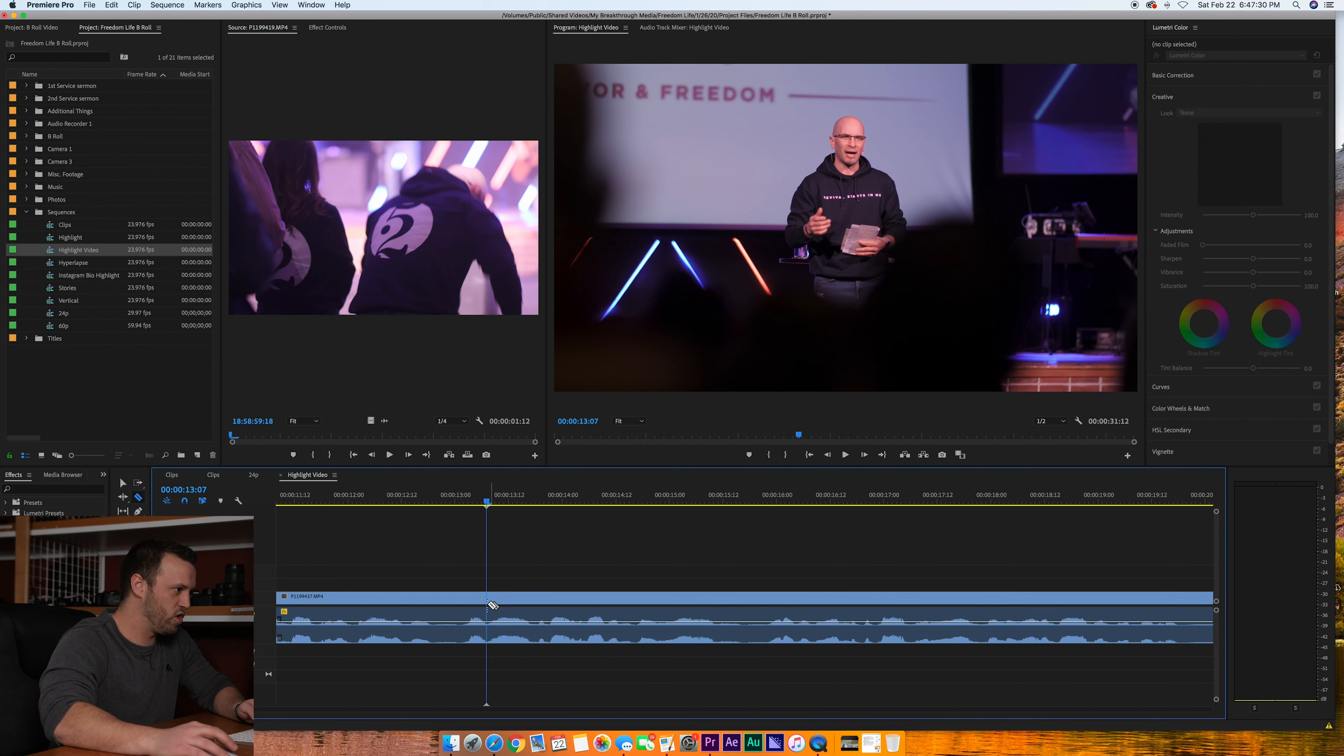
{"action": "left_click_drag", "start_coordinate": [488, 499], "coordinate": [536, 501]}
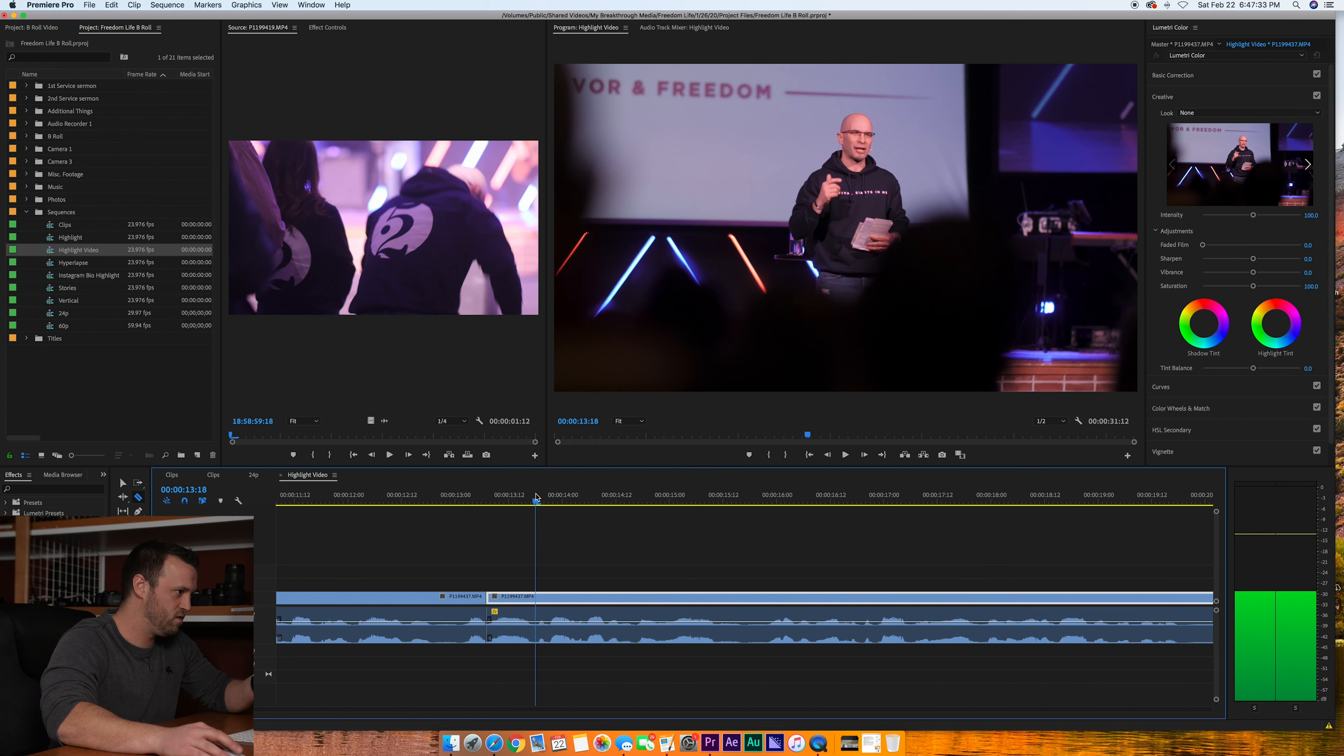
{"action": "left_click", "coordinate": [541, 600]}
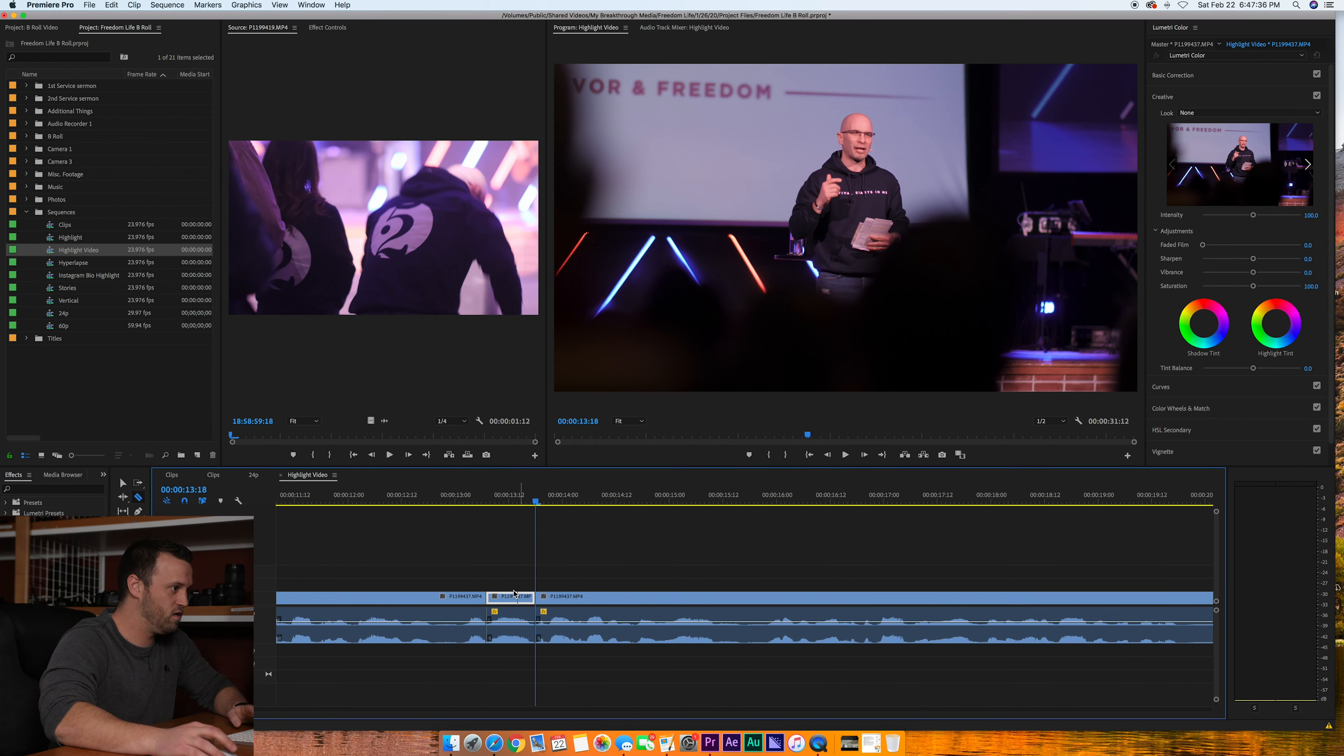
- Delete the short section between 00:00:13:07 and 00:00:13:18 and ripple delete the gap
{"action": "key", "text": "v"}
{"action": "key", "text": "Delete"}
{"action": "right_click", "coordinate": [503, 600]}
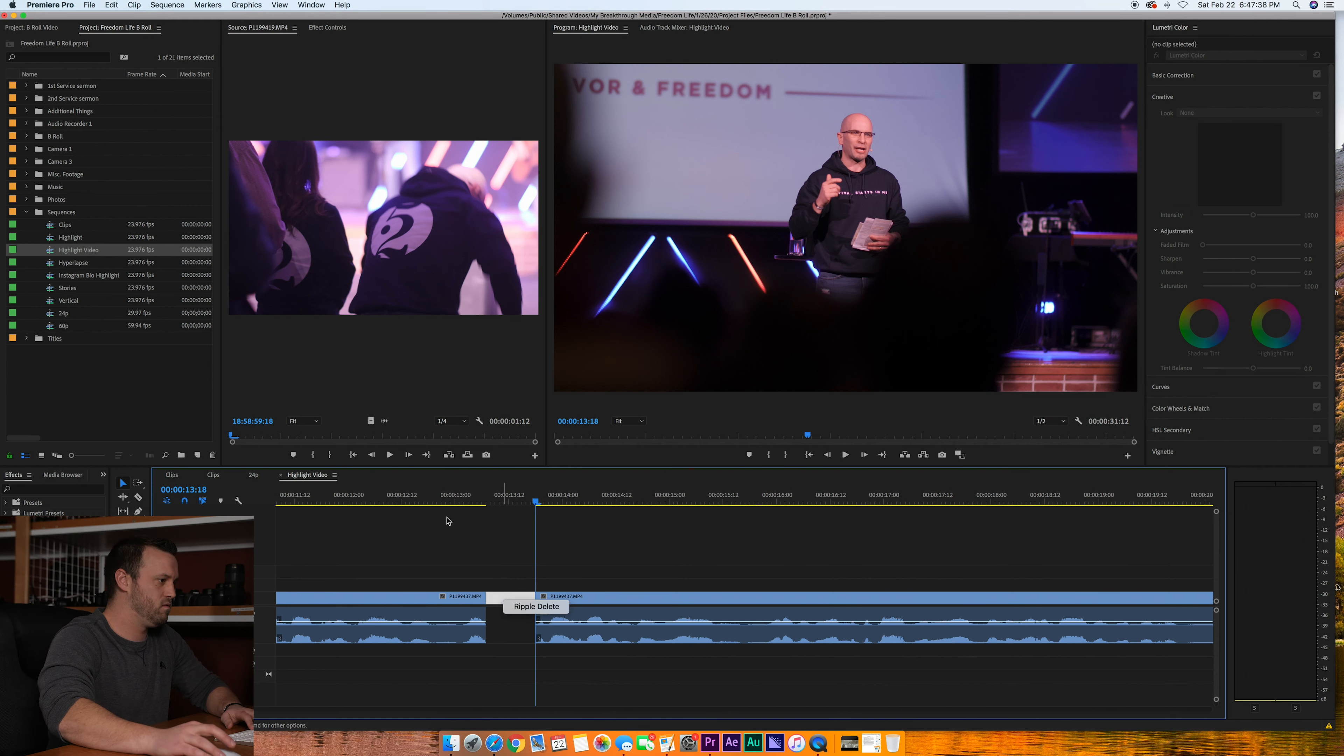
{"action": "left_click", "coordinate": [525, 604]}
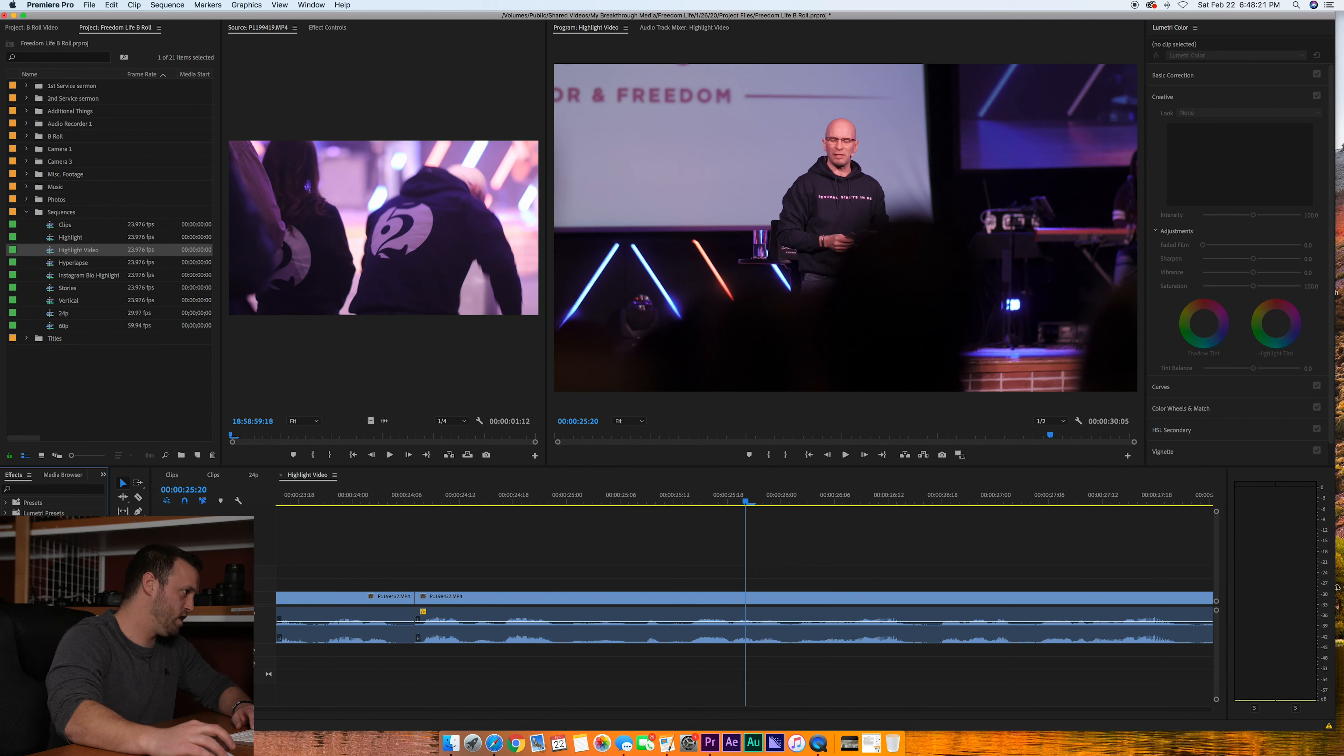
- Return to the start of the sequence, then load videoplayback.mp4 from the Music bin as the source clip and play it
{"action": "key", "text": "minus"}
{"action": "key", "text": "minus"}
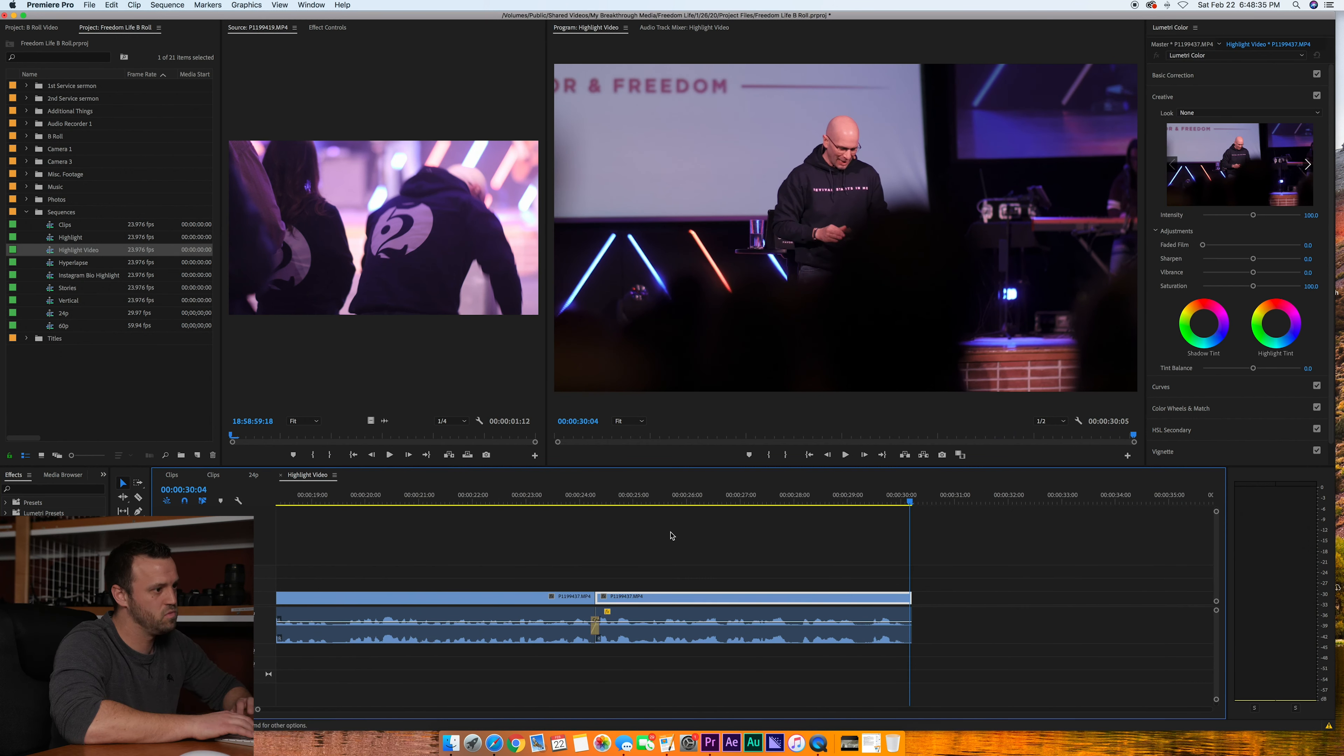
{"action": "key", "text": "minus"}
{"action": "key", "text": "minus"}
{"action": "key", "text": "minus"}
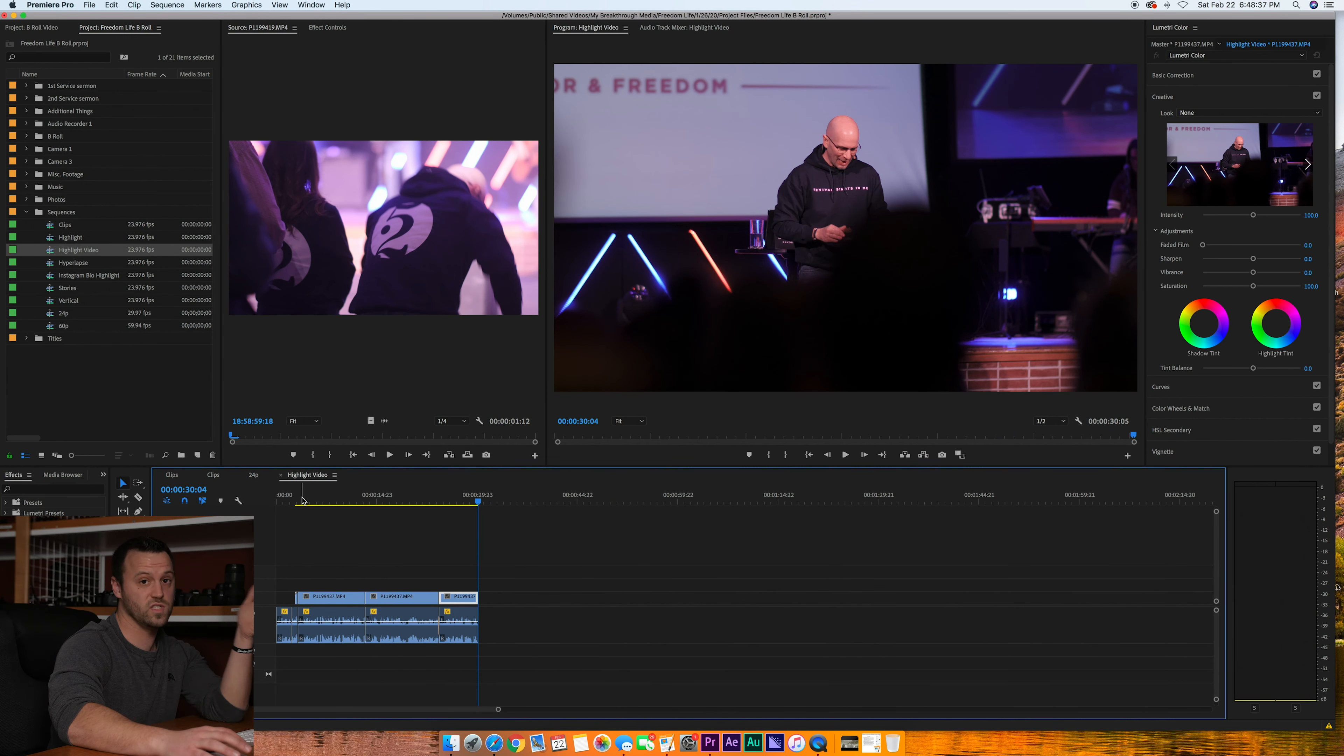
{"action": "key", "text": "Home"}
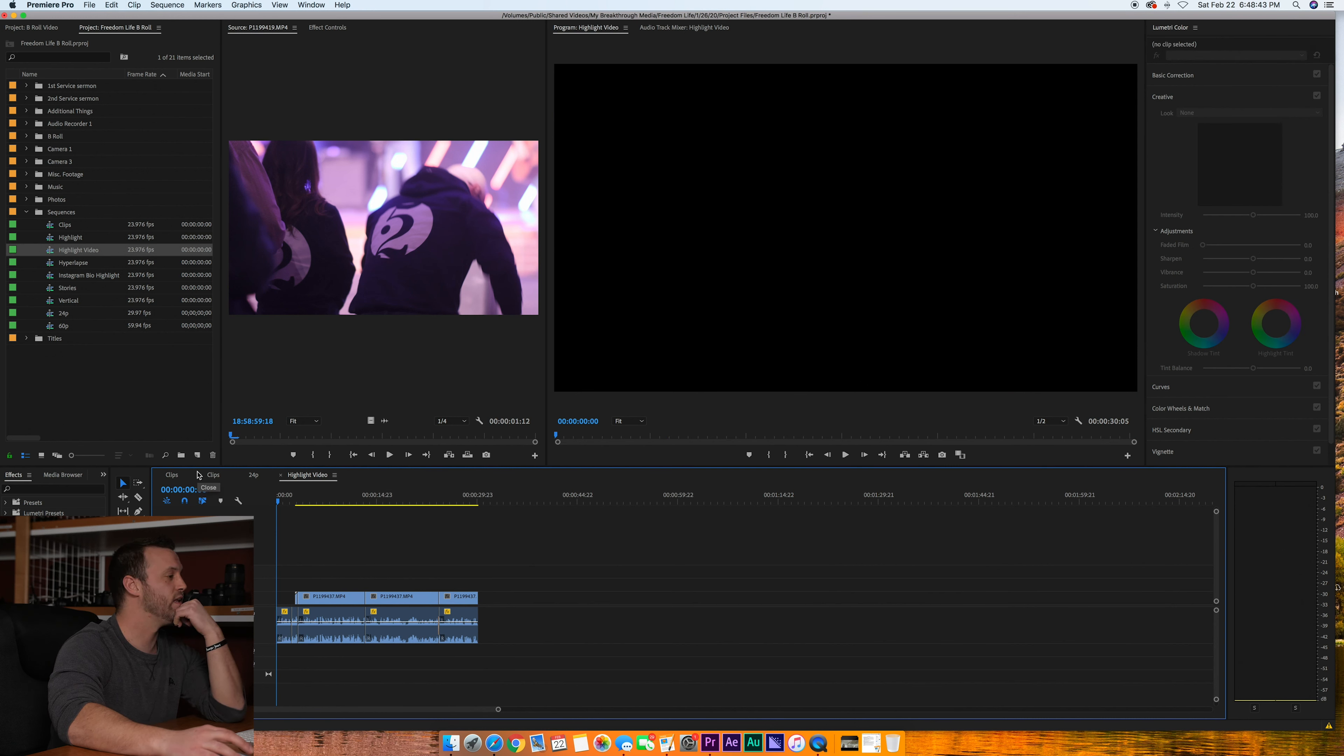
{"action": "left_click", "coordinate": [27, 212]}
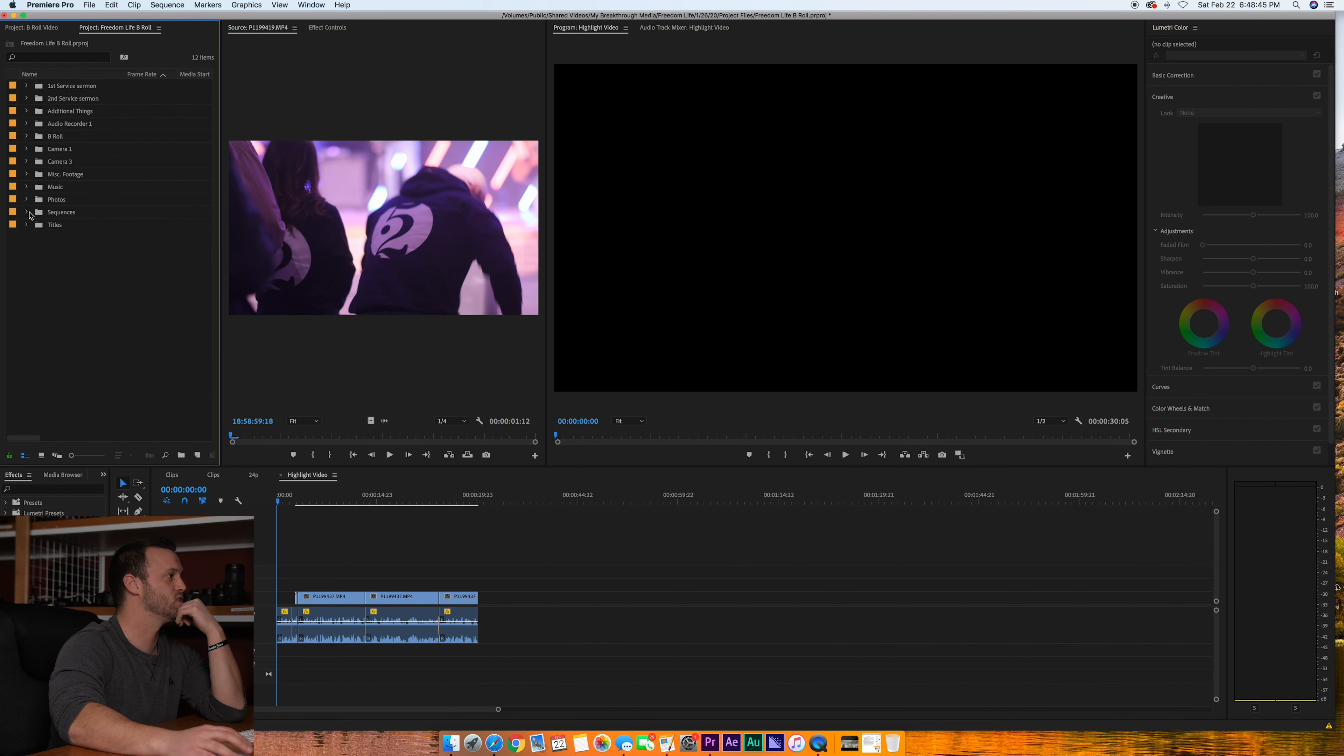
{"action": "left_click", "coordinate": [26, 187]}
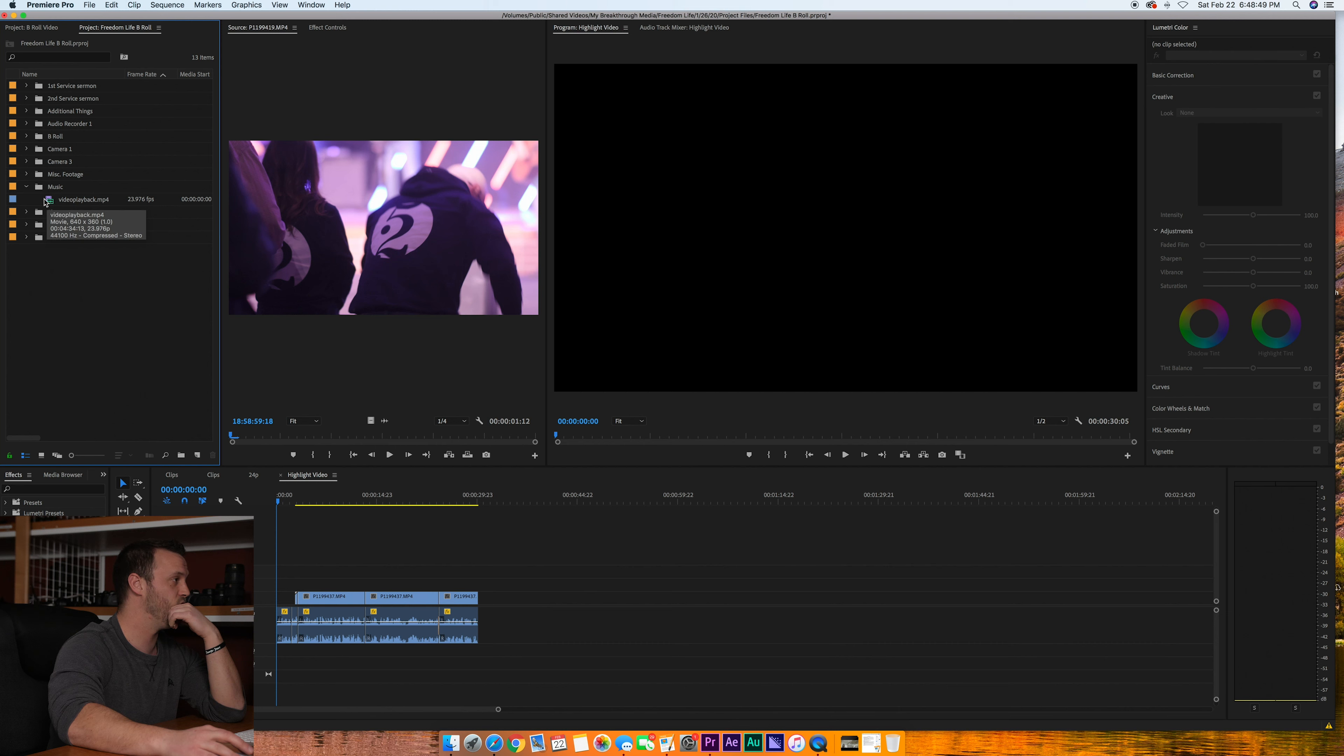
{"action": "left_click", "coordinate": [27, 187]}
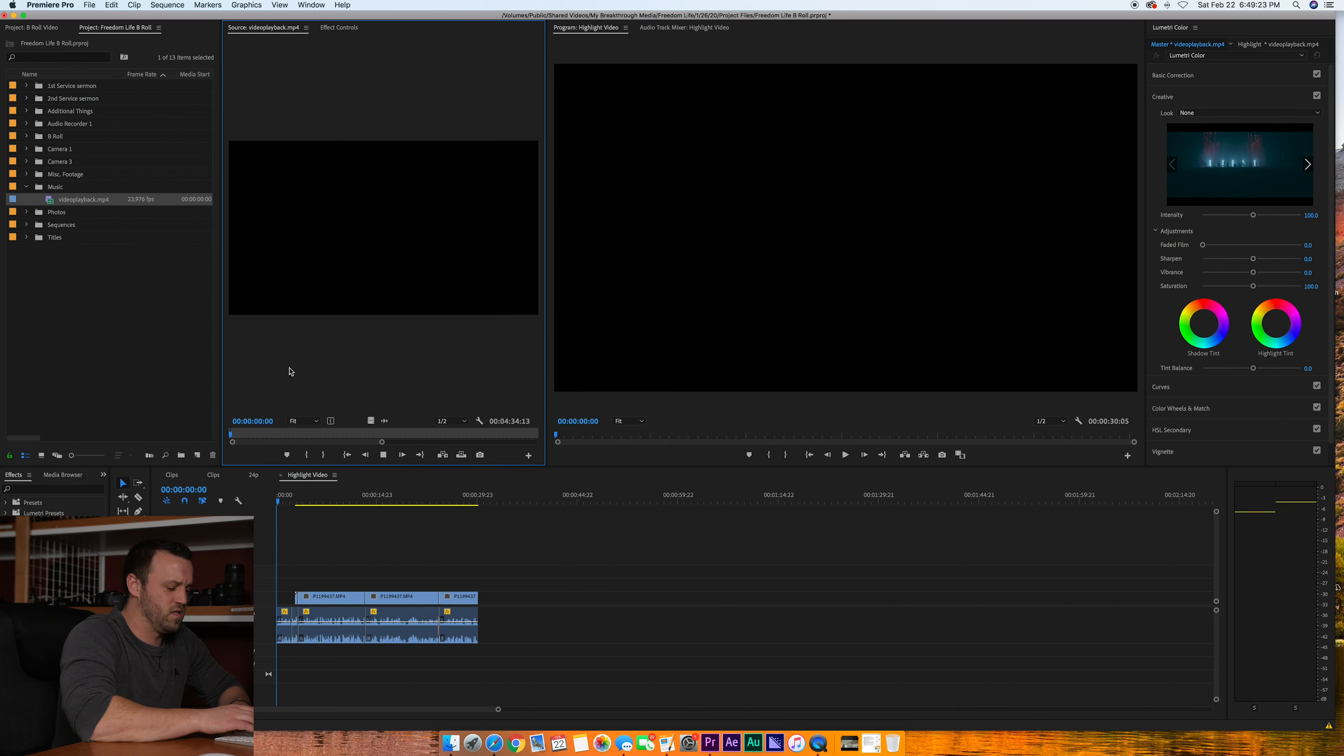
{"action": "key", "text": "space"}
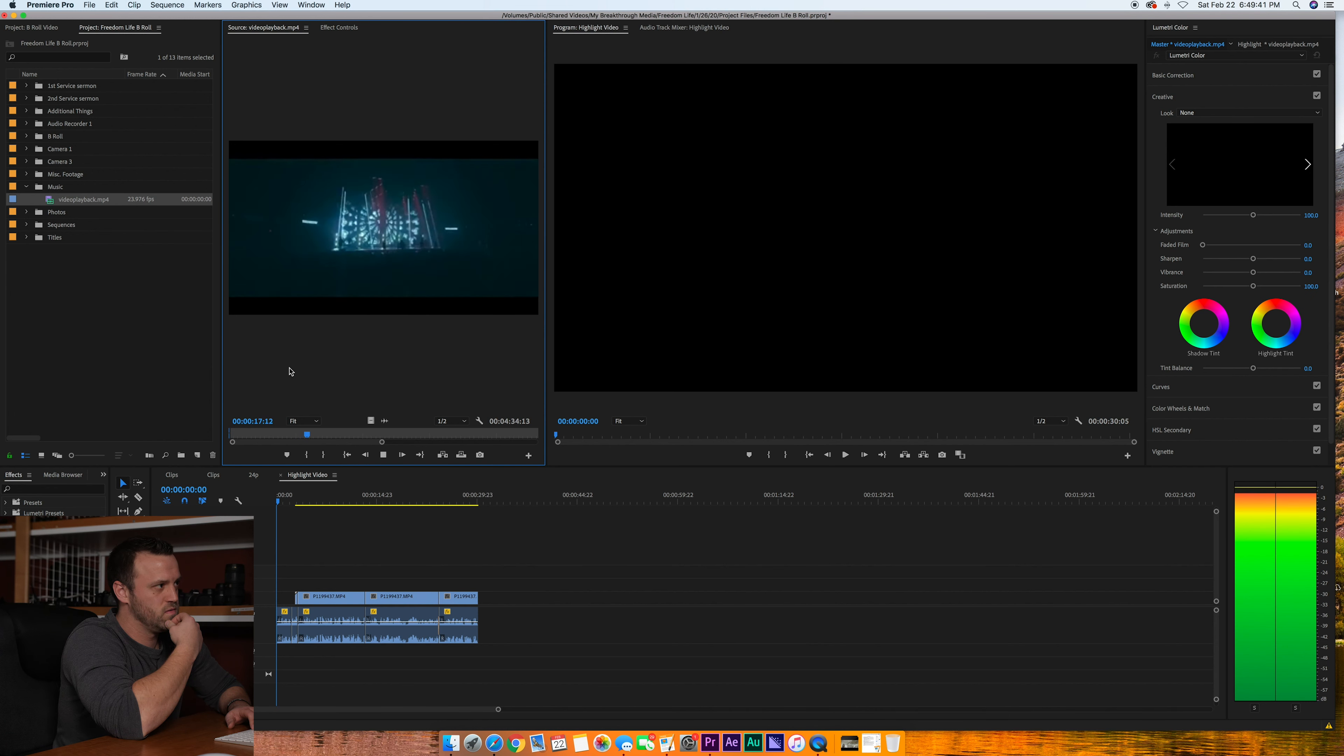
- Mark the music's Out point at 00:00:18:11, place its audio on the second audio track at the sequence start, and play it
{"action": "key", "text": "space"}
{"action": "key", "text": "o"}
{"action": "left_click_drag", "start_coordinate": [313, 594], "coordinate": [274, 656]}
{"action": "key", "text": "space"}
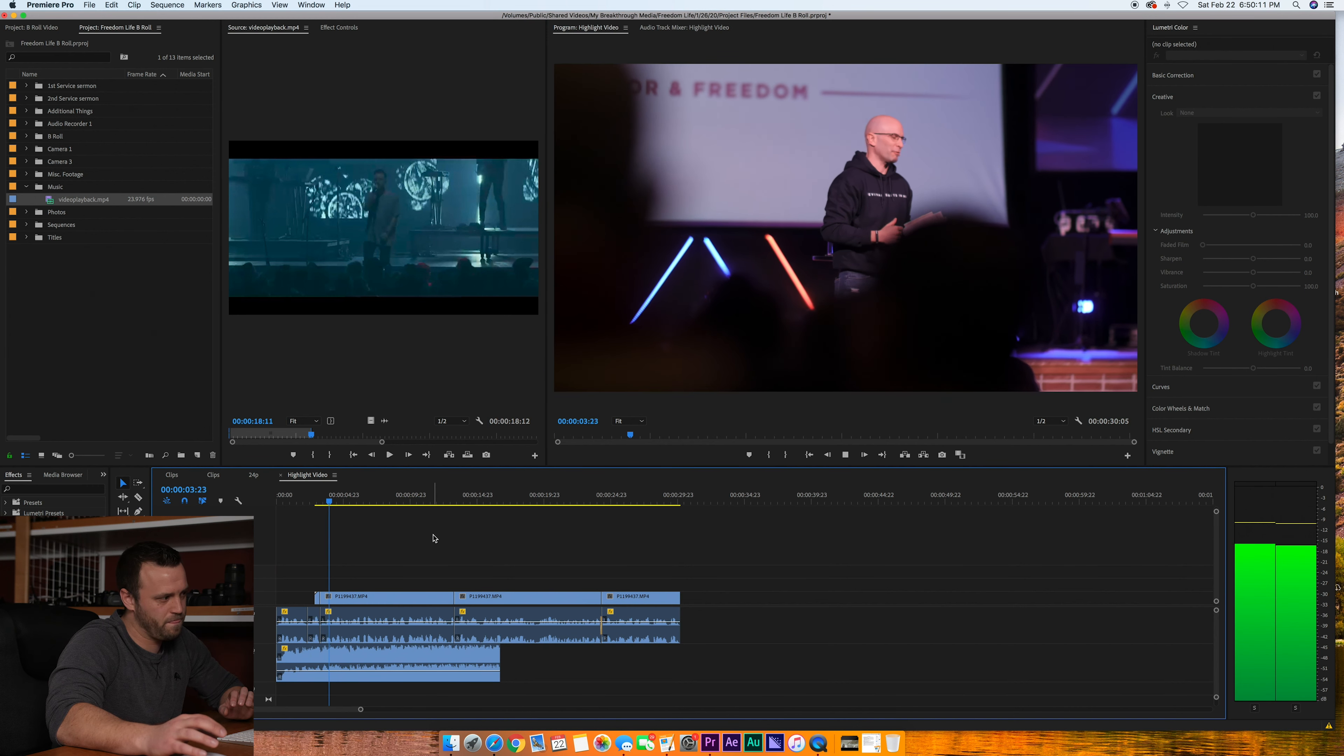
- Lower the volume of the music clip on the second audio track and play it back against the sermon audio
{"action": "key", "text": "space"}
{"action": "left_click_drag", "start_coordinate": [385, 669], "coordinate": [384, 678]}
{"action": "left_click", "coordinate": [396, 574]}
{"action": "key", "text": "space"}
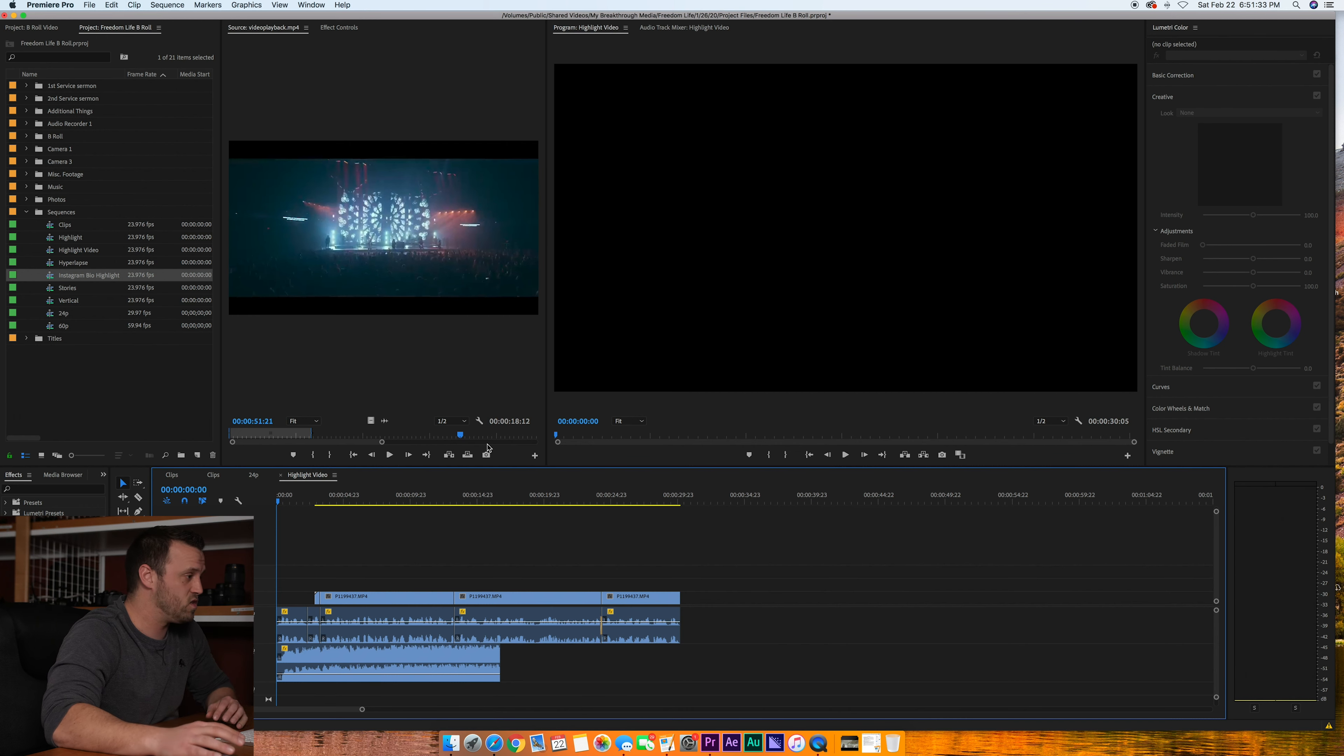
- Find the closing part of videoplayback.mp4 and mark In at about 00:03:57 and Out at 00:04:16:17
{"action": "left_click_drag", "start_coordinate": [479, 432], "coordinate": [484, 432]}
{"action": "key", "text": "XF86AudioLowerVolume"}
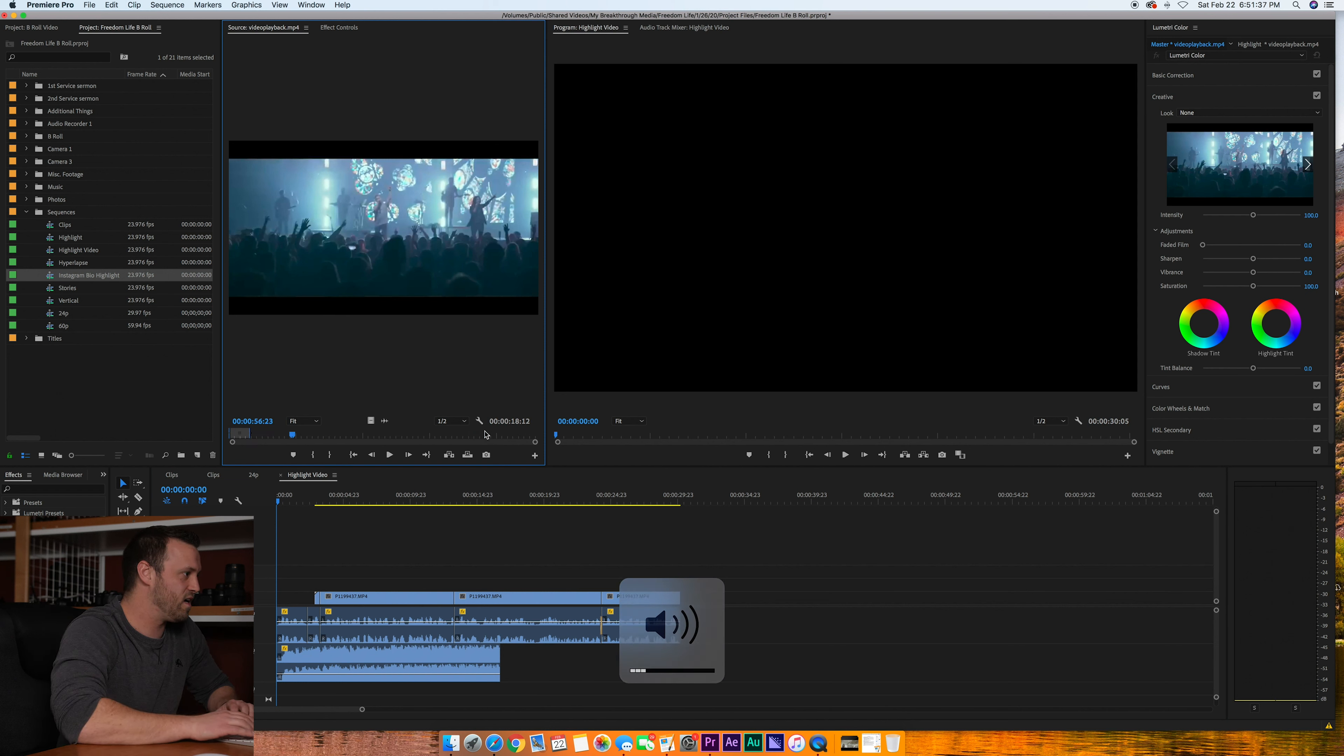
{"action": "left_click", "coordinate": [485, 434]}
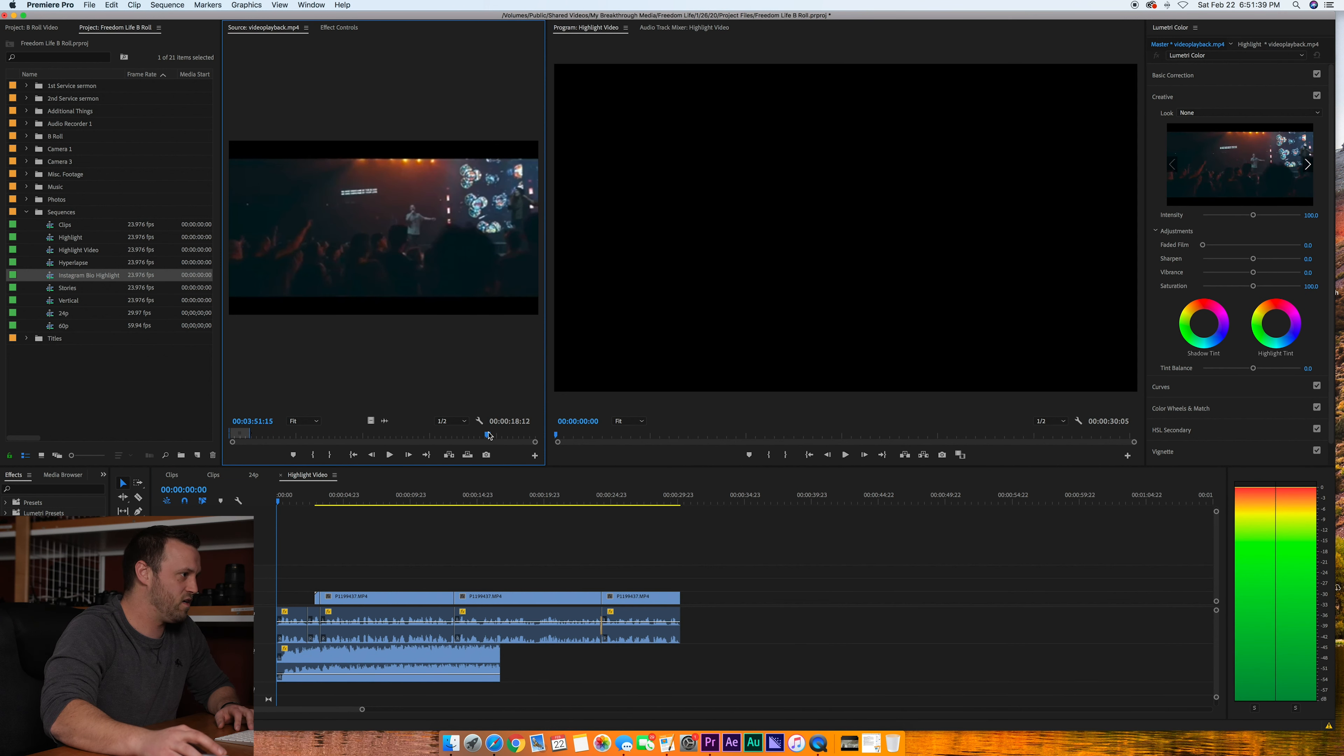
{"action": "key", "text": "space"}
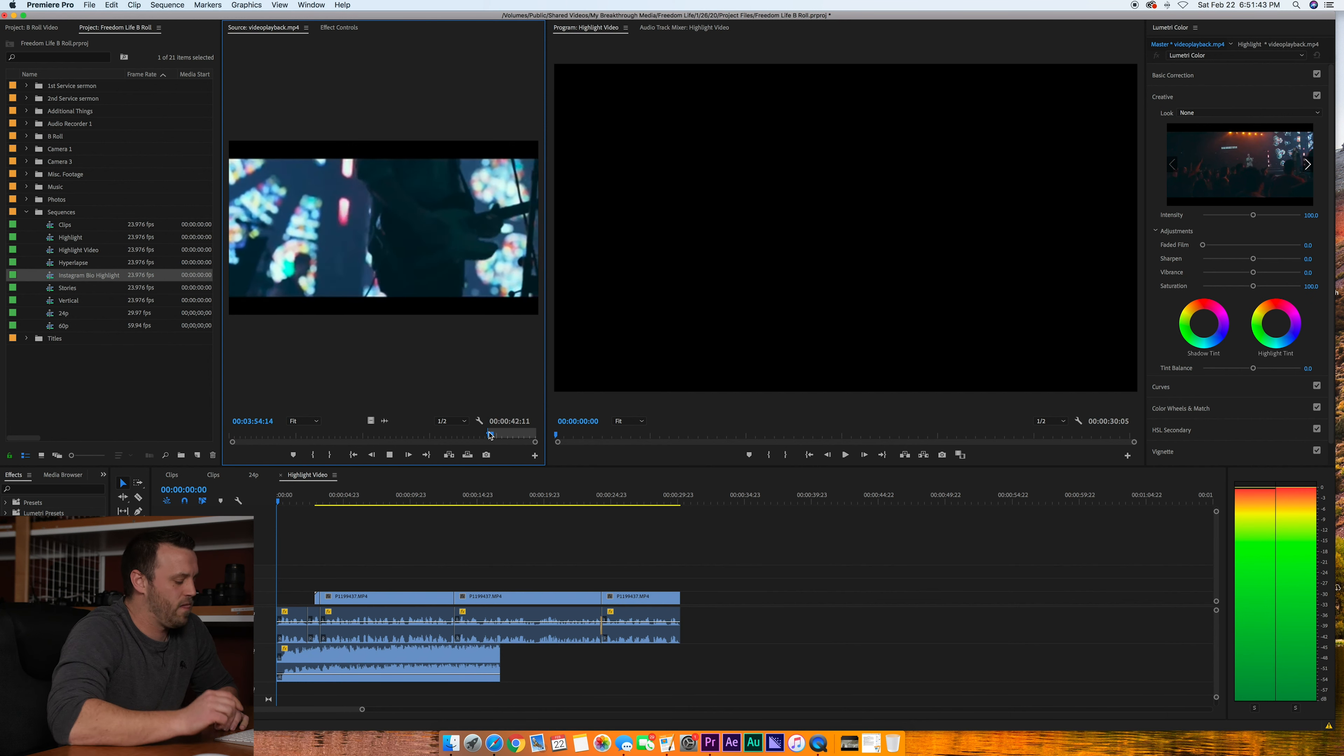
{"action": "left_click", "coordinate": [494, 434]}
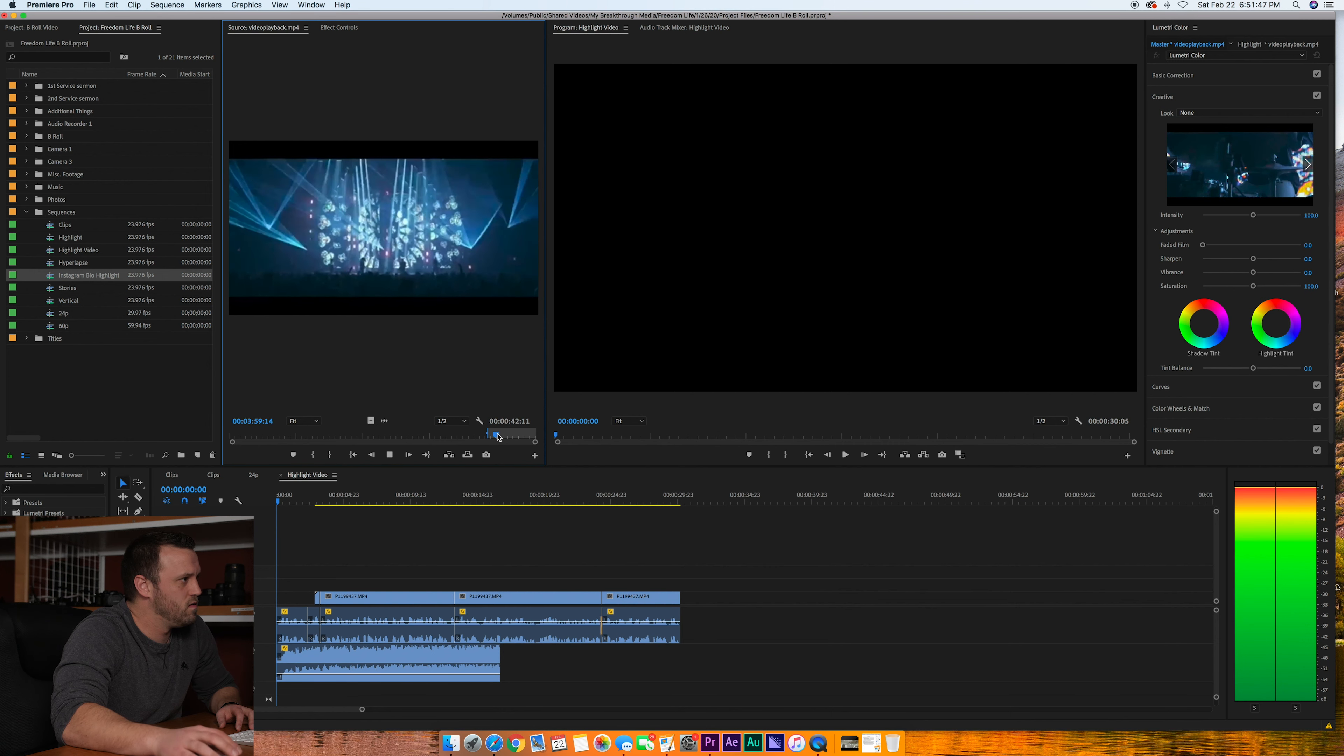
{"action": "left_click_drag", "start_coordinate": [499, 436], "coordinate": [491, 436]}
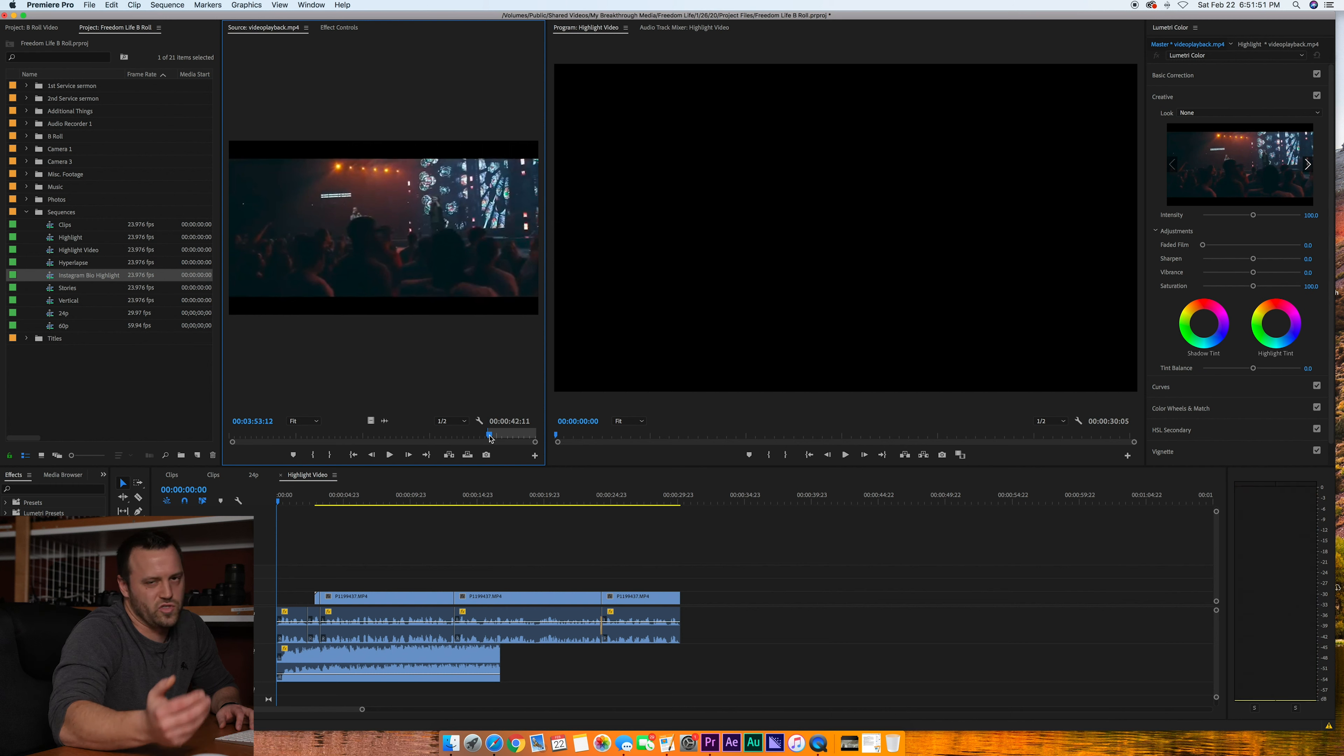
{"action": "key", "text": "space"}
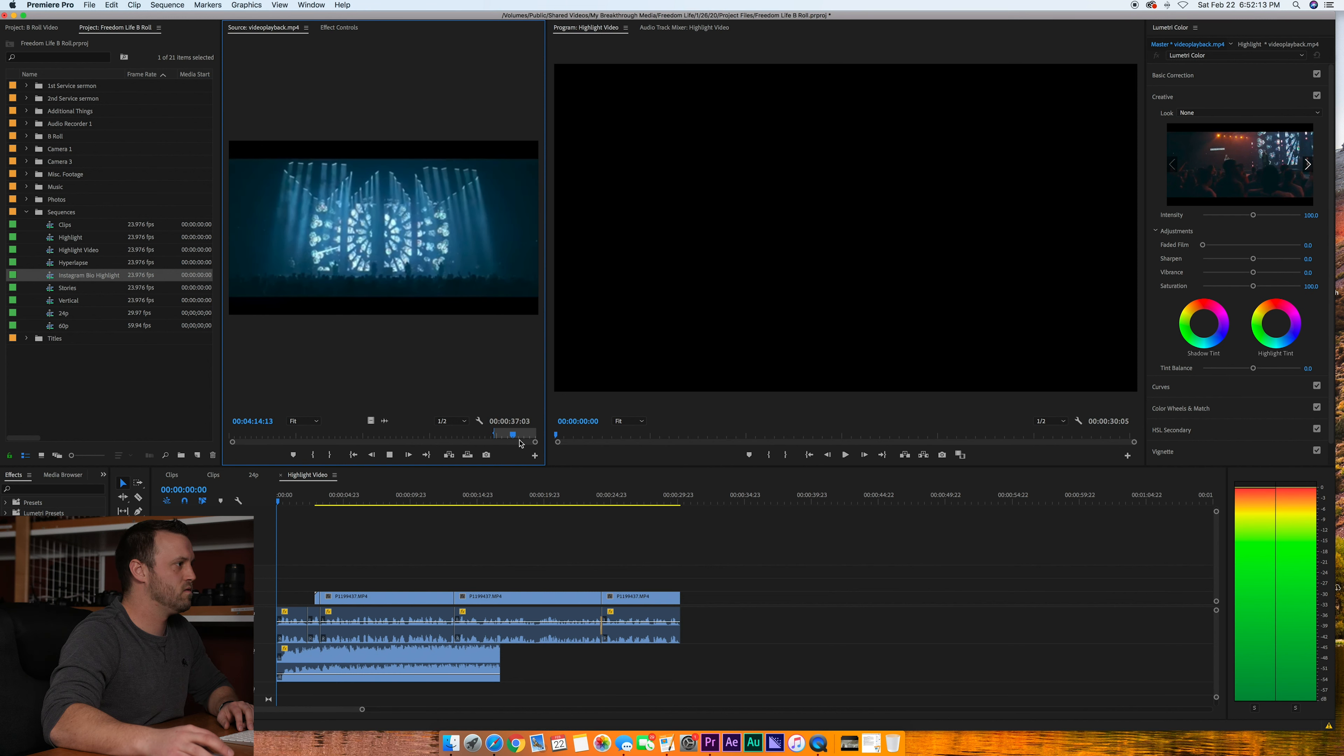
{"action": "key", "text": "o"}
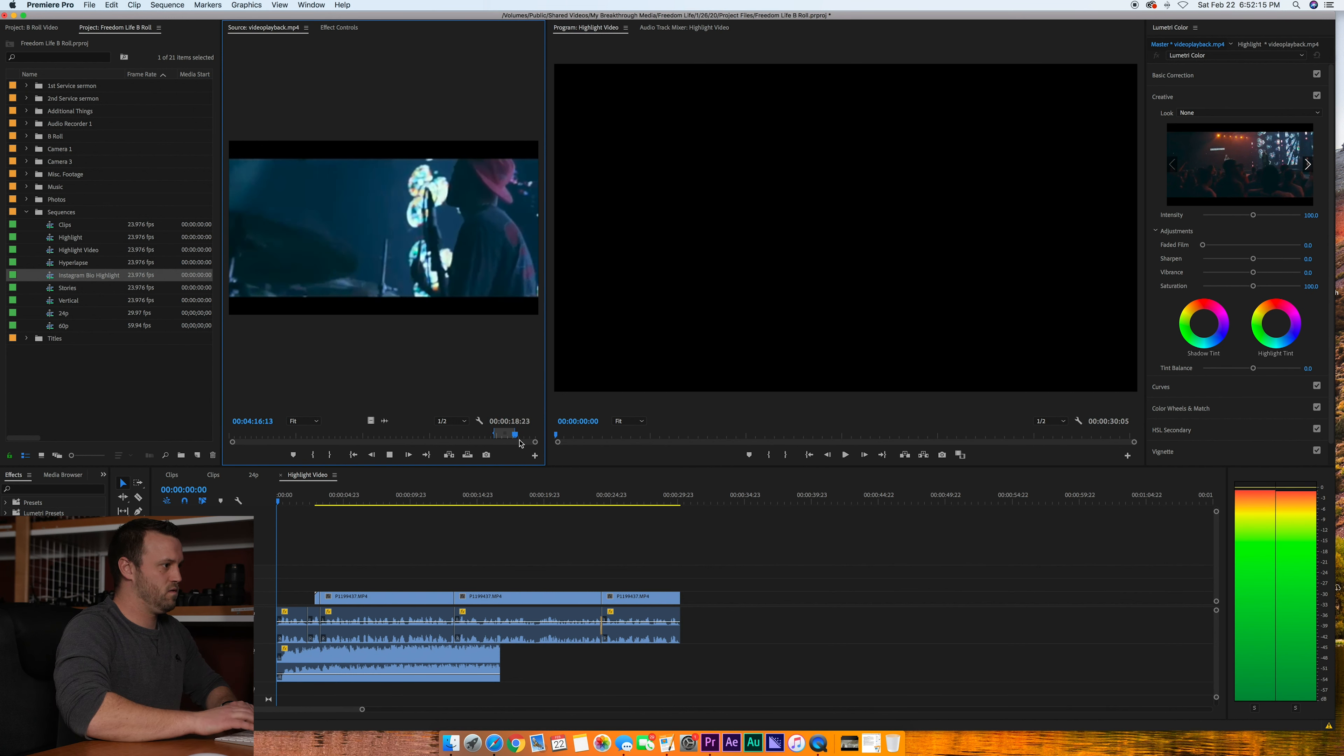
{"action": "key", "text": "o"}
{"action": "key", "text": "space"}
- Add the marked closing music directly after the first music clip on the second audio track and lower its volume
{"action": "left_click_drag", "start_coordinate": [560, 664], "coordinate": [504, 670]}
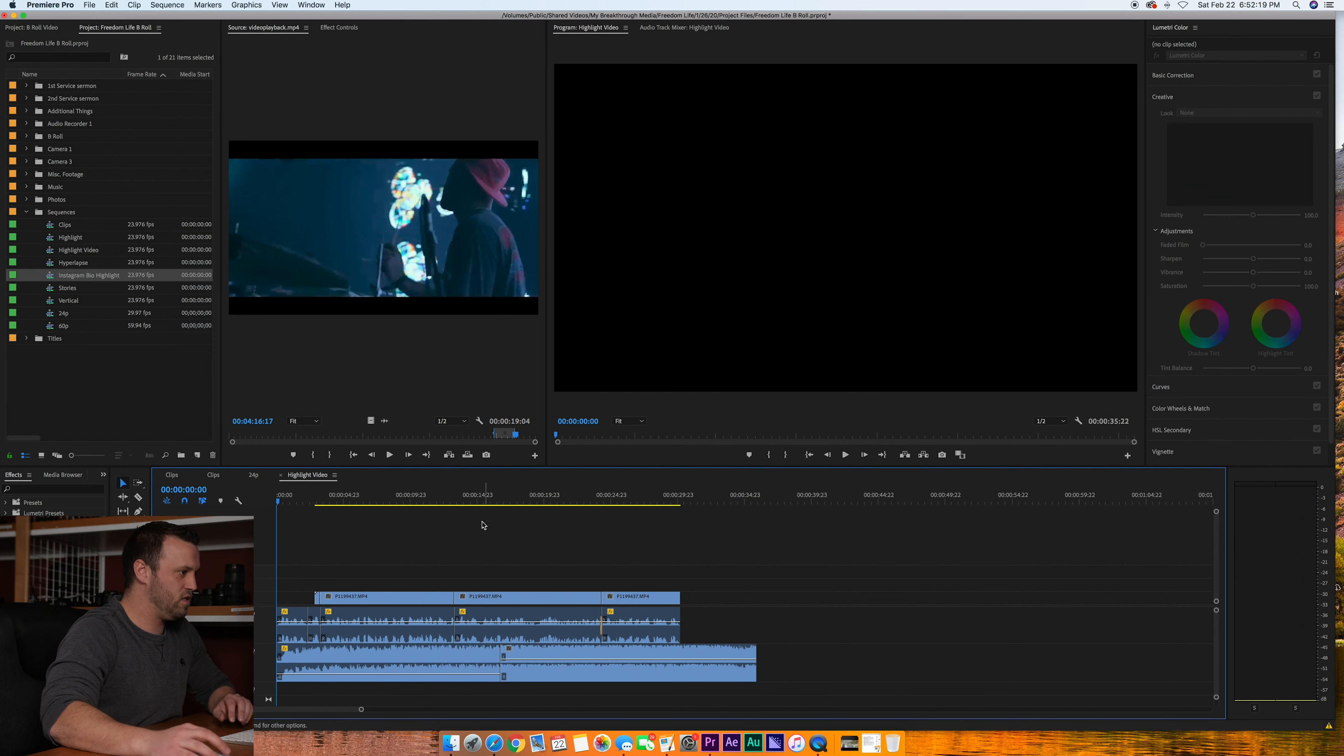
{"action": "left_click", "coordinate": [442, 495]}
{"action": "left_click_drag", "start_coordinate": [530, 660], "coordinate": [529, 675]}
{"action": "key", "text": "space"}
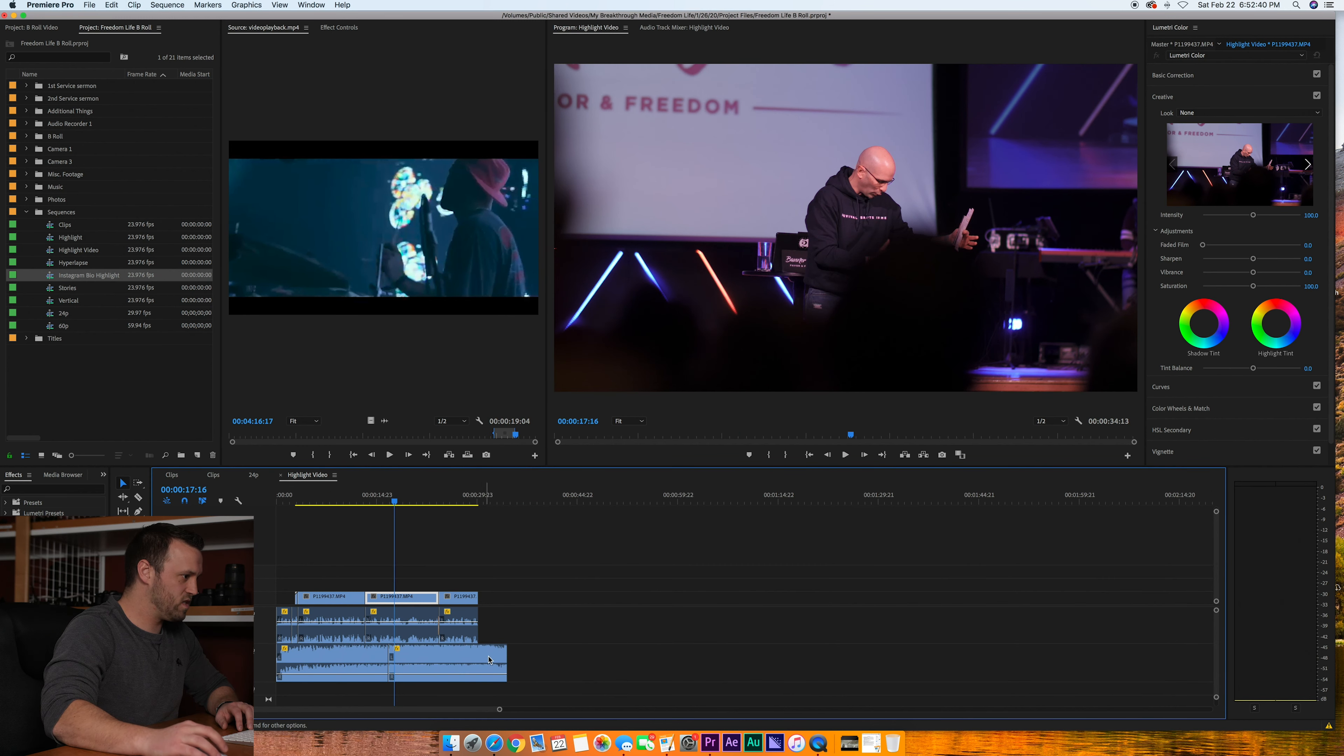
- Move the closing music clip earlier over the end of the first music clip, starting at about 00:00:11:16
{"action": "left_click_drag", "start_coordinate": [381, 655], "coordinate": [347, 655]}
{"action": "mouse_move", "coordinate": [463, 650]}
{"action": "left_mouse_down"}
{"action": "mouse_move", "coordinate": [429, 643]}
{"action": "mouse_move", "coordinate": [468, 655]}
{"action": "left_mouse_up"}
{"action": "left_click_drag", "start_coordinate": [364, 655], "coordinate": [355, 655]}
- Play the stretch around the join between the two music clips to check how the transition sounds under the sermon
{"action": "left_click", "coordinate": [326, 497]}
{"action": "key", "text": "equal"}
{"action": "key", "text": "equal"}
{"action": "key", "text": "equal"}
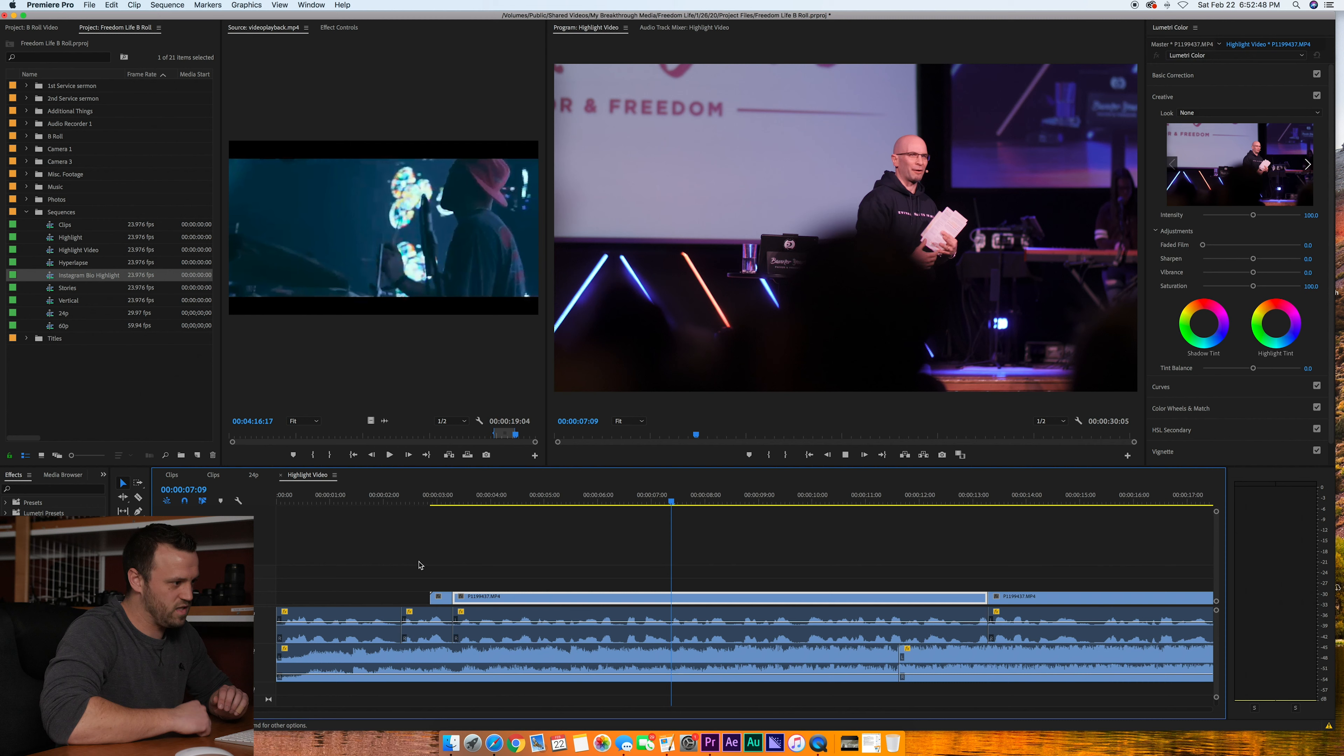
{"action": "key", "text": "space"}
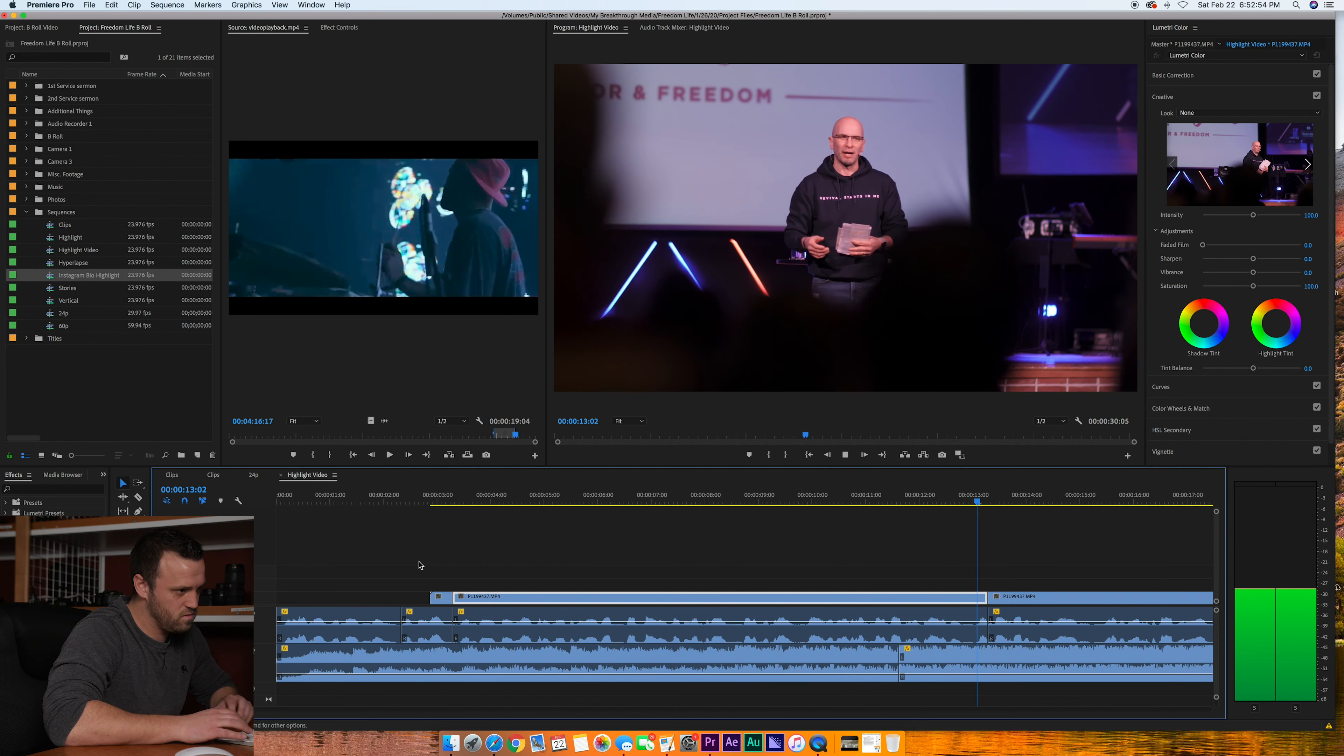
{"action": "key", "text": "space"}
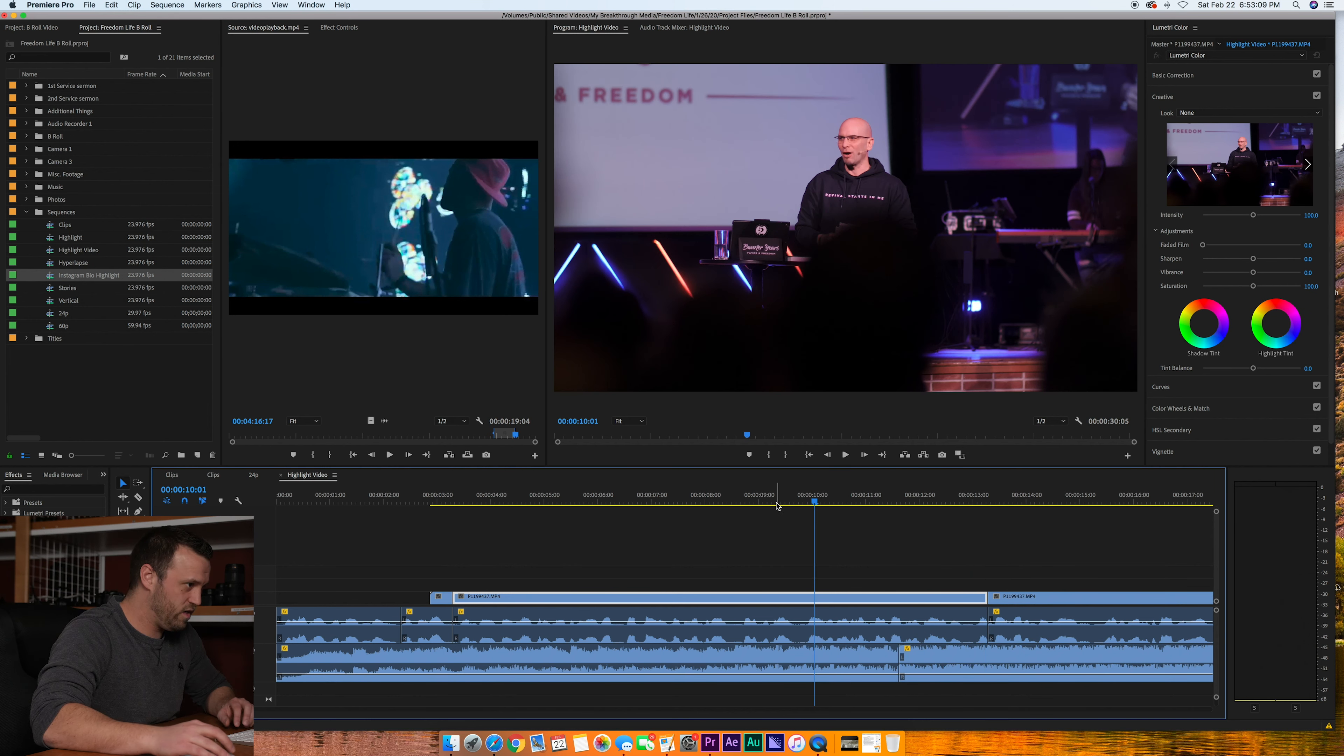
- Find the cut point by ear before the music join and trim the first music clip's end back to 00:00:09:12
{"action": "left_click_drag", "start_coordinate": [779, 501], "coordinate": [732, 503]}
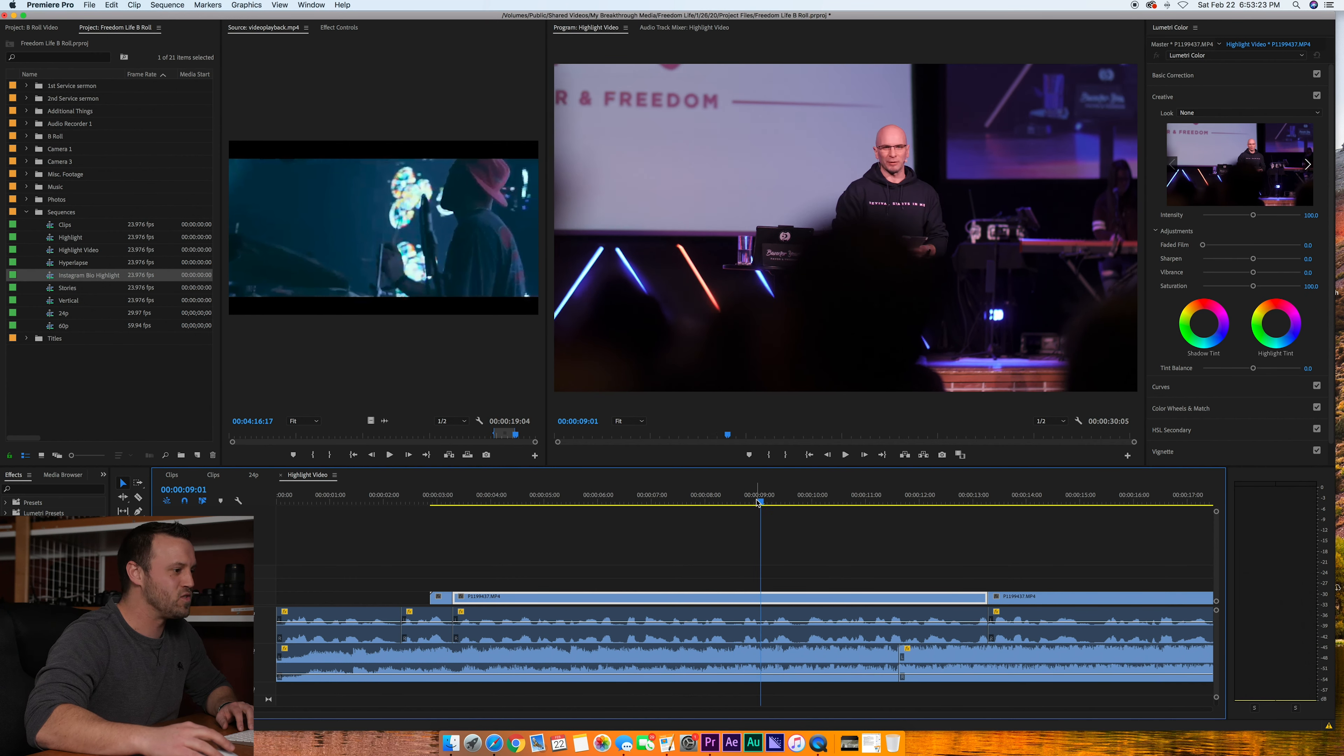
{"action": "left_click_drag", "start_coordinate": [758, 503], "coordinate": [736, 503]}
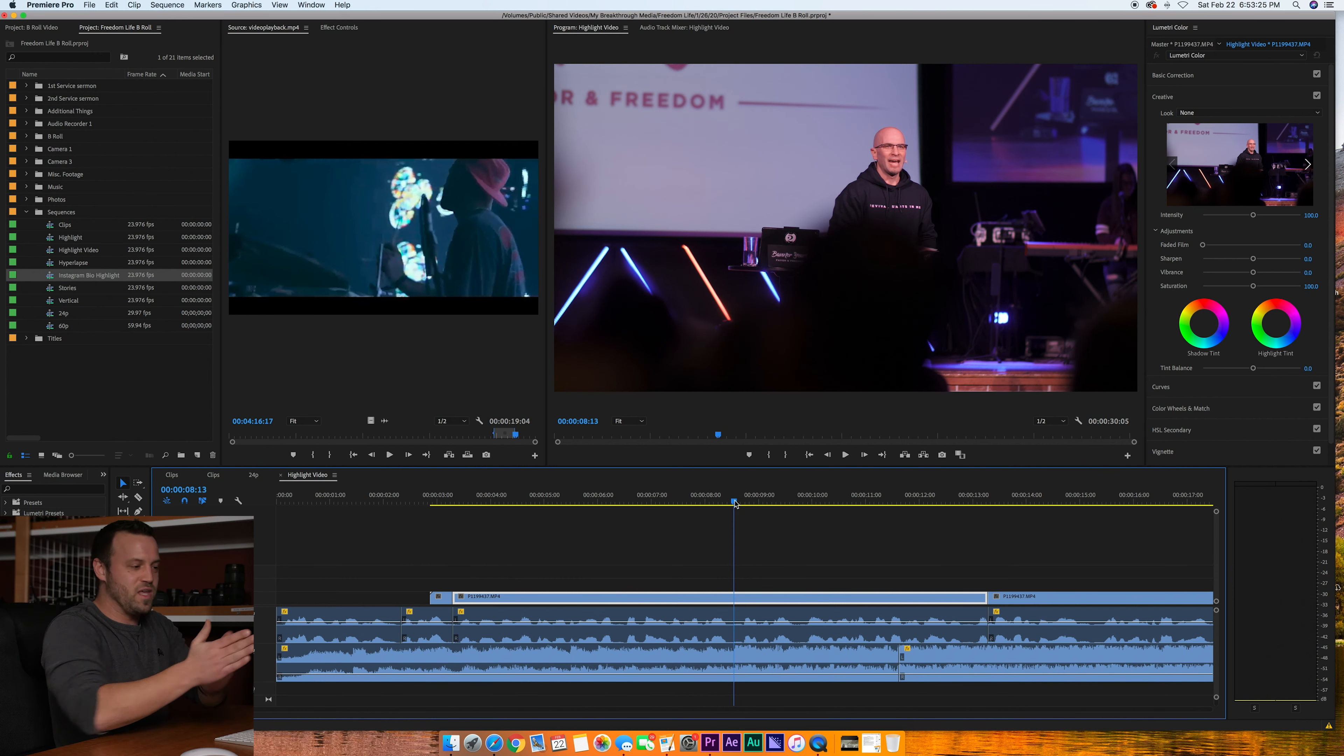
{"action": "left_click", "coordinate": [765, 516]}
{"action": "key", "text": "space"}
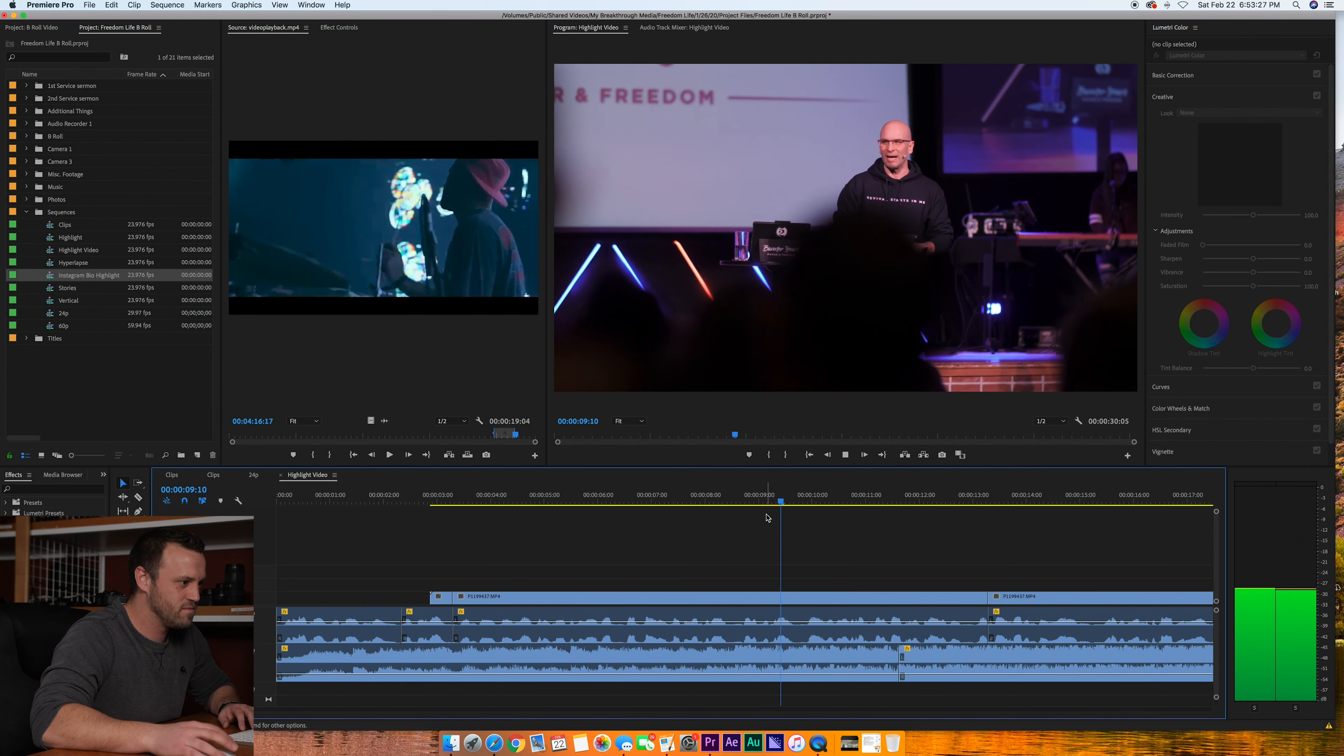
{"action": "key", "text": "space"}
{"action": "left_click_drag", "start_coordinate": [805, 501], "coordinate": [785, 503]}
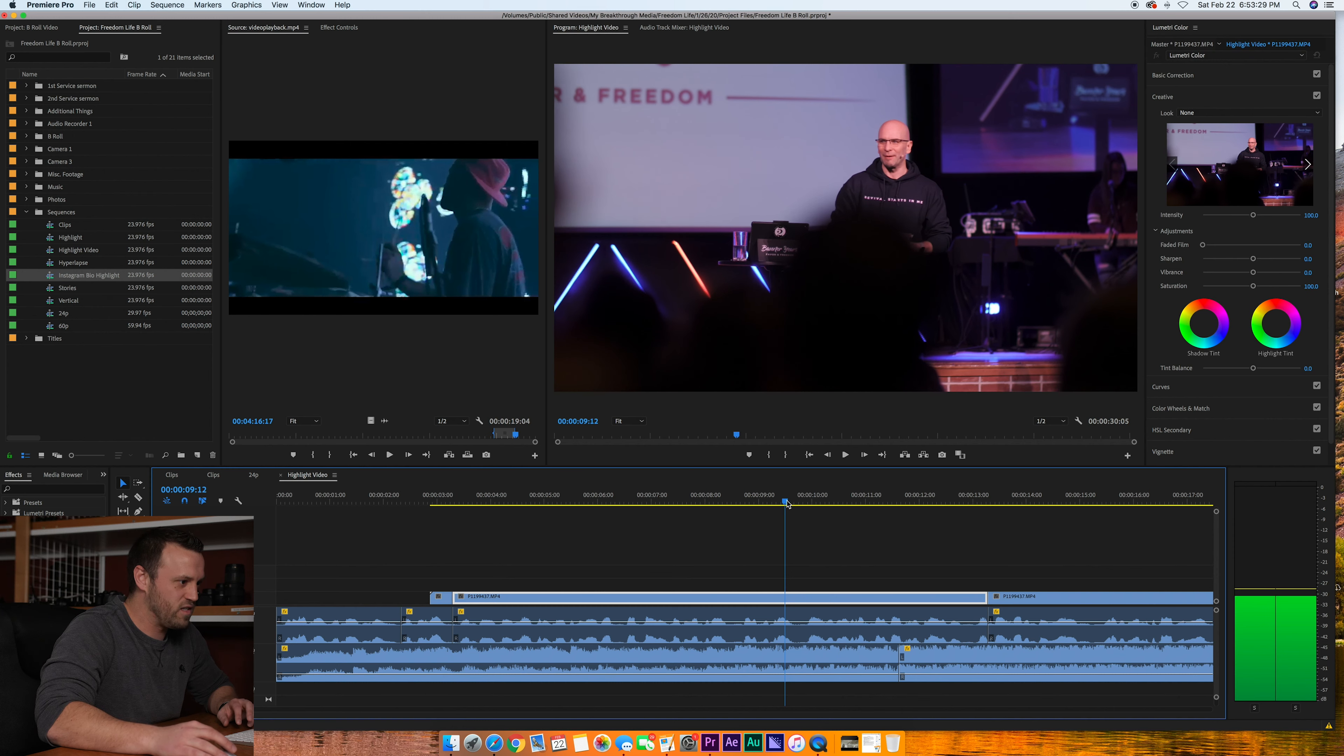
{"action": "left_click_drag", "start_coordinate": [893, 658], "coordinate": [785, 658]}
- Preview the opening of the closing music clip, then move it earlier to start directly at the trimmed first music clip's end
{"action": "left_click", "coordinate": [901, 500]}
{"action": "key", "text": "space"}
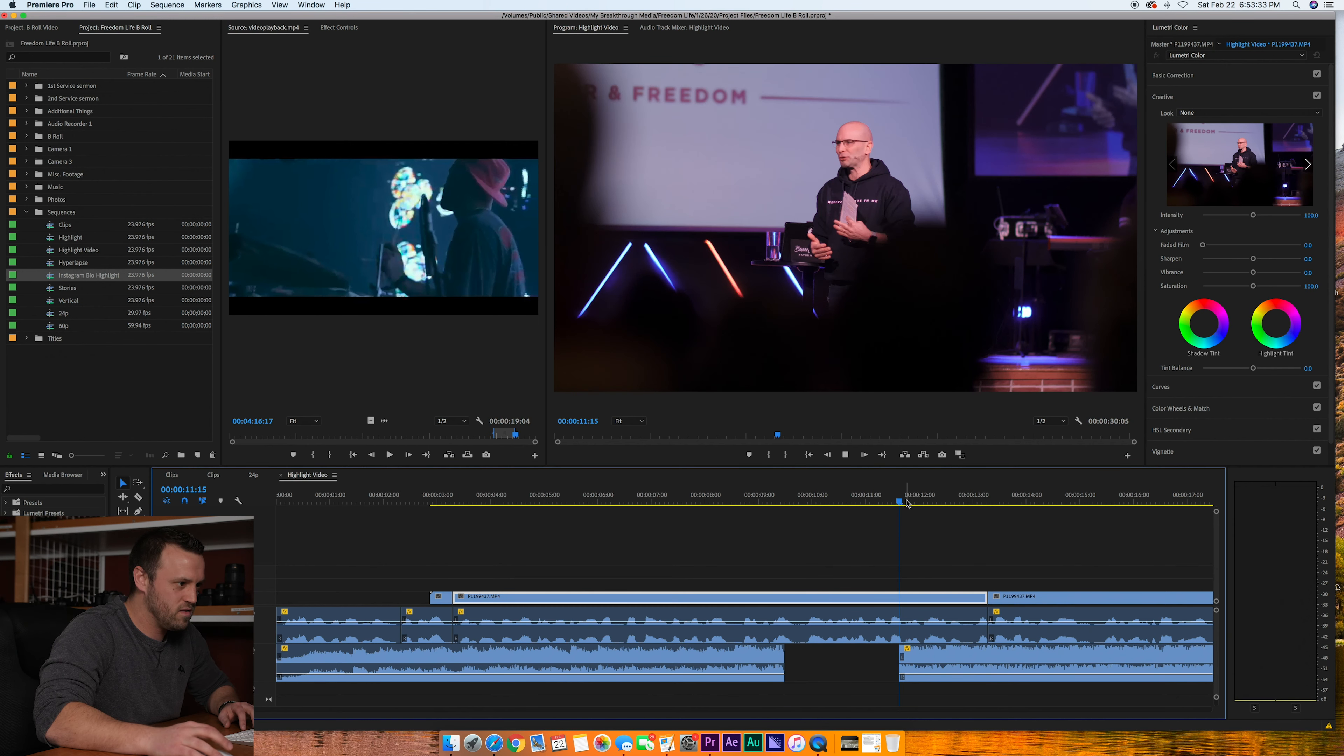
{"action": "key", "text": "space"}
{"action": "left_click", "coordinate": [961, 503]}
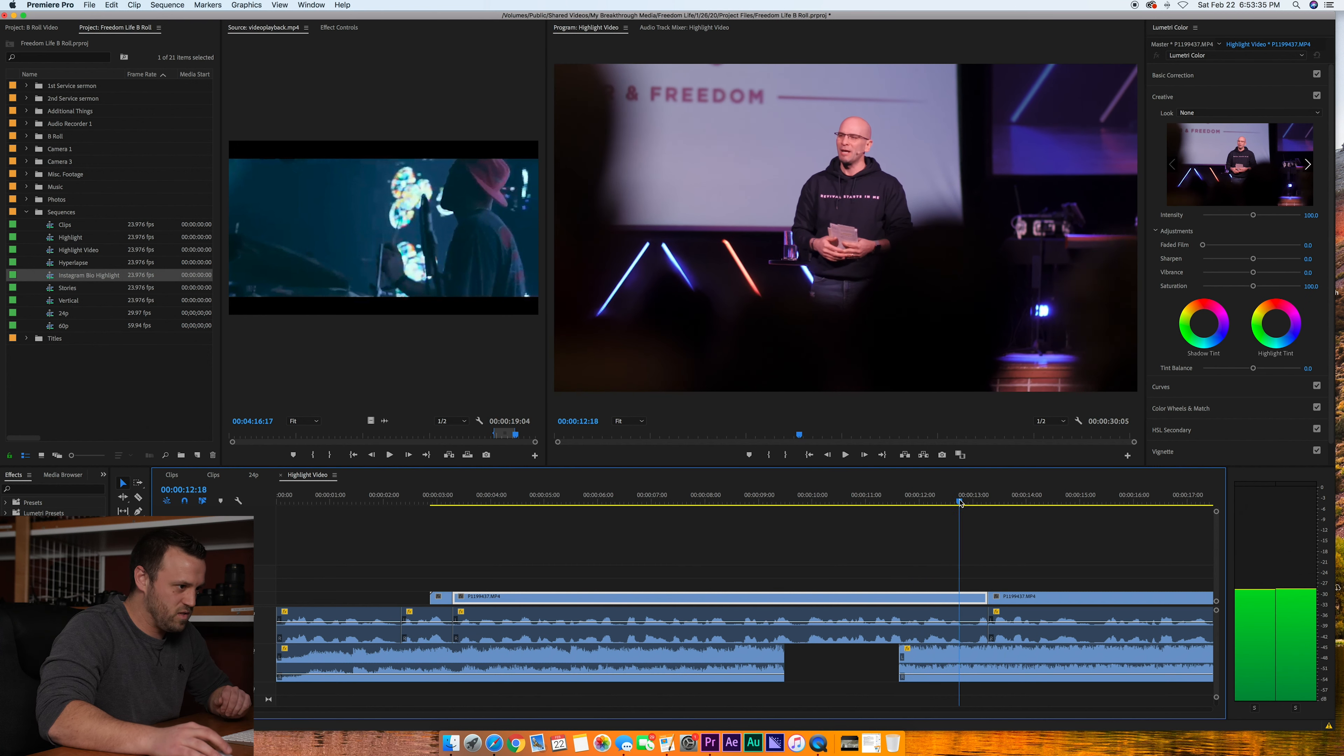
{"action": "left_click_drag", "start_coordinate": [961, 503], "coordinate": [944, 503]}
{"action": "left_click_drag", "start_coordinate": [905, 654], "coordinate": [814, 660]}
- Play across the new music join and extend the closing music clip's end past the sermon footage to about 00:00:31:23
{"action": "left_click", "coordinate": [629, 501]}
{"action": "key", "text": "space"}
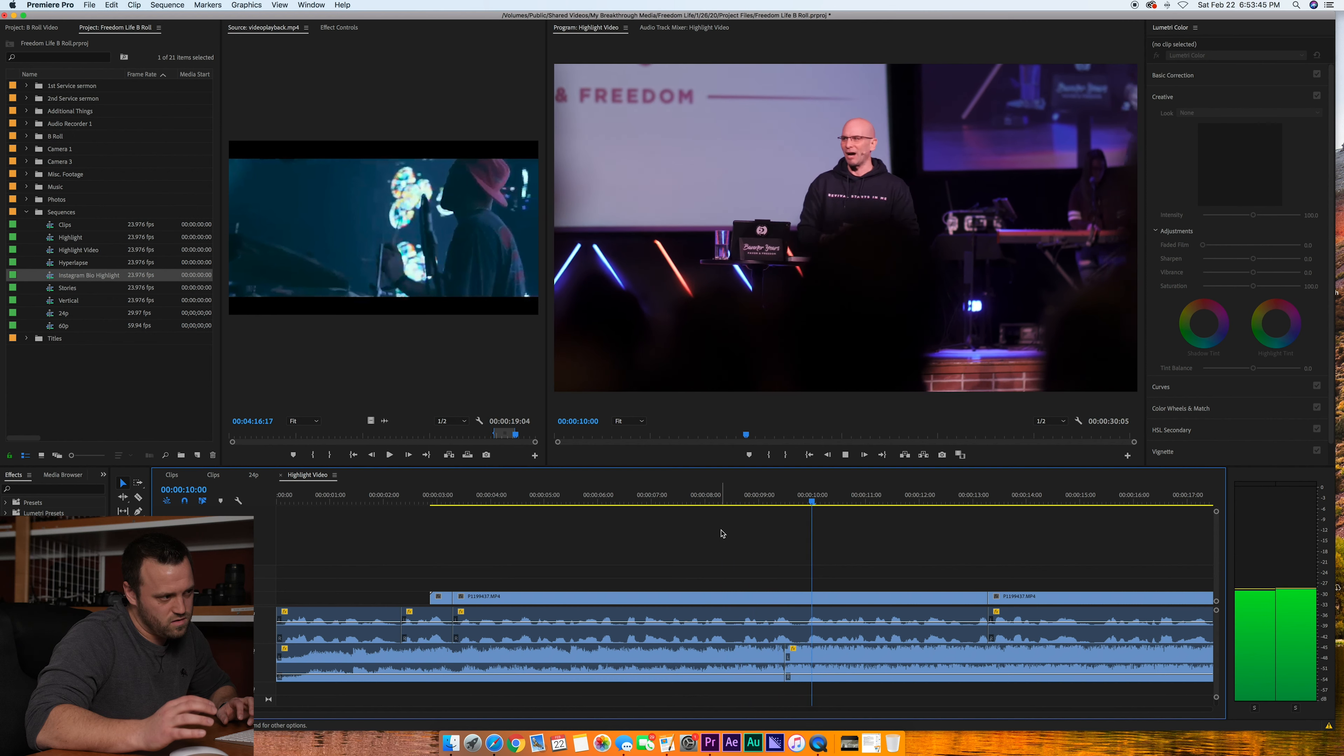
{"action": "key", "text": "minus"}
{"action": "key", "text": "minus"}
{"action": "key", "text": "minus"}
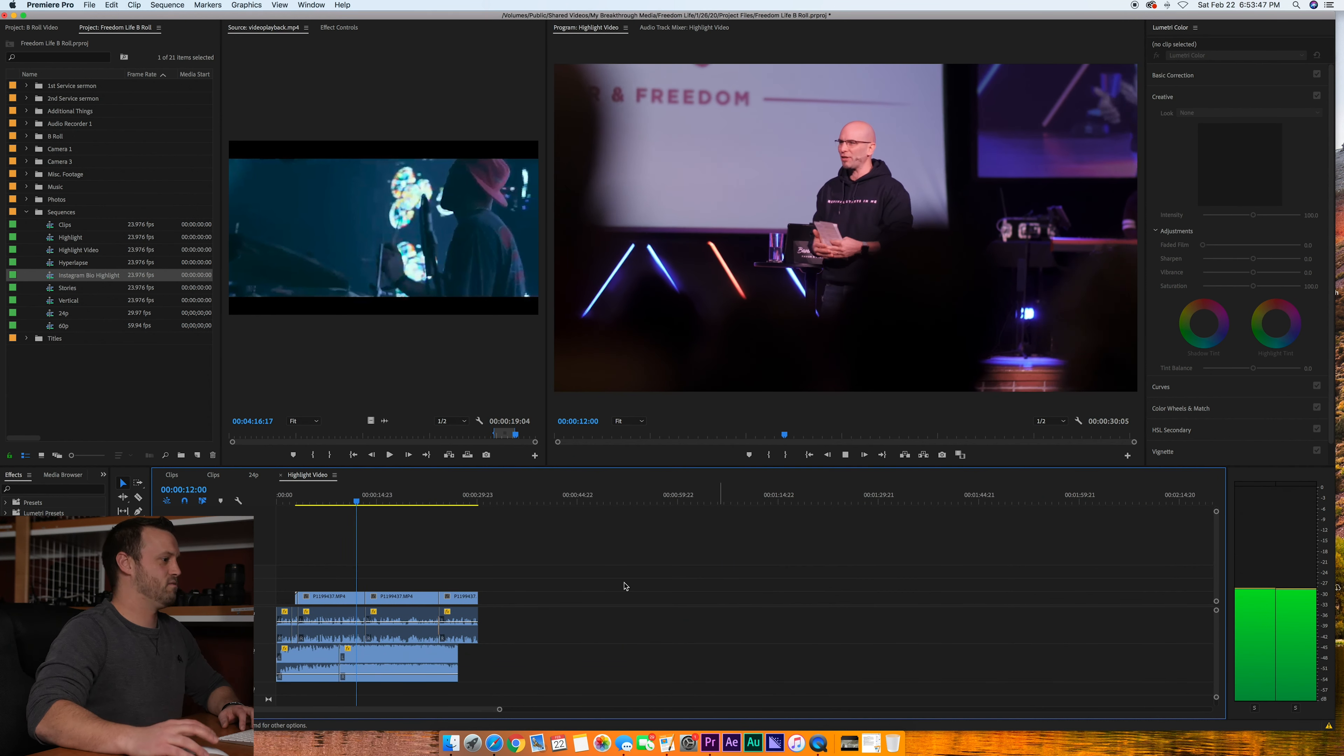
{"action": "key", "text": "space"}
{"action": "left_click_drag", "start_coordinate": [454, 658], "coordinate": [486, 657]}
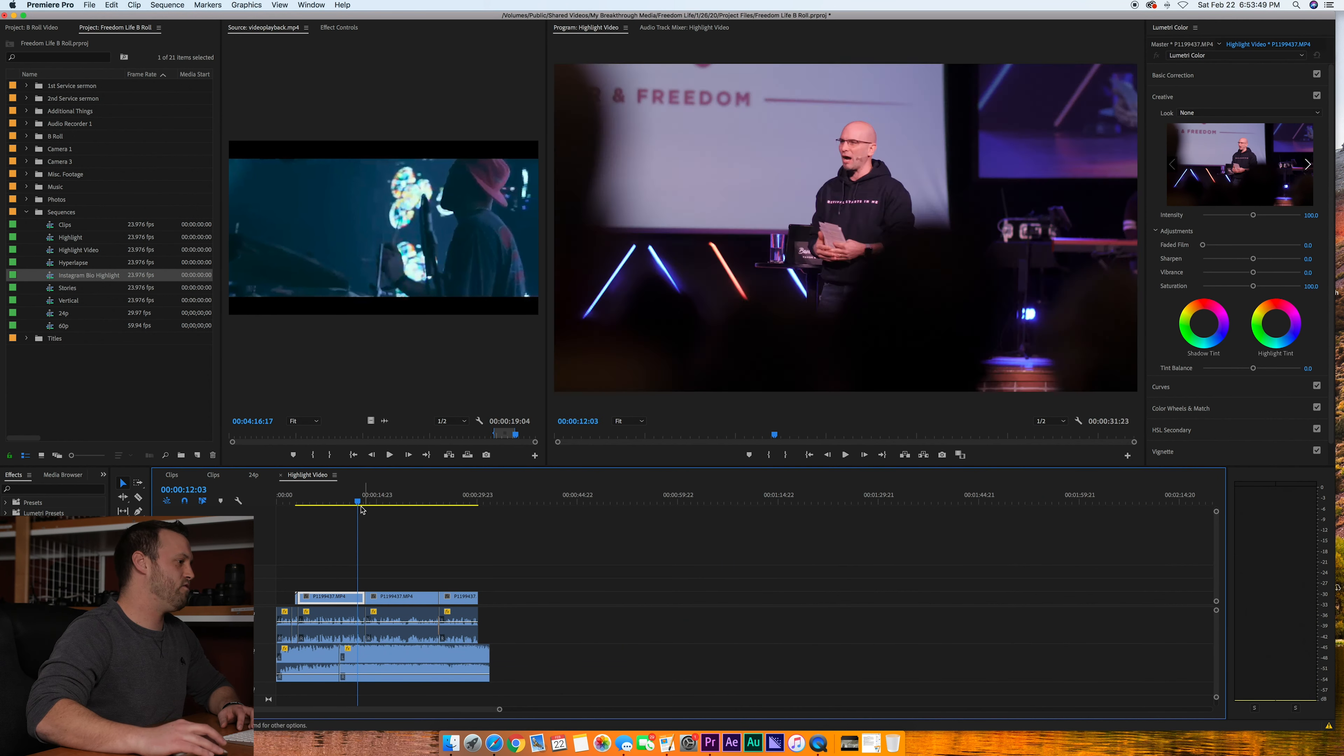
- Play the Highlight Video sequence from the start to check the music under the sermon, with the system volume lowered
{"action": "left_click_drag", "start_coordinate": [360, 502], "coordinate": [274, 503]}
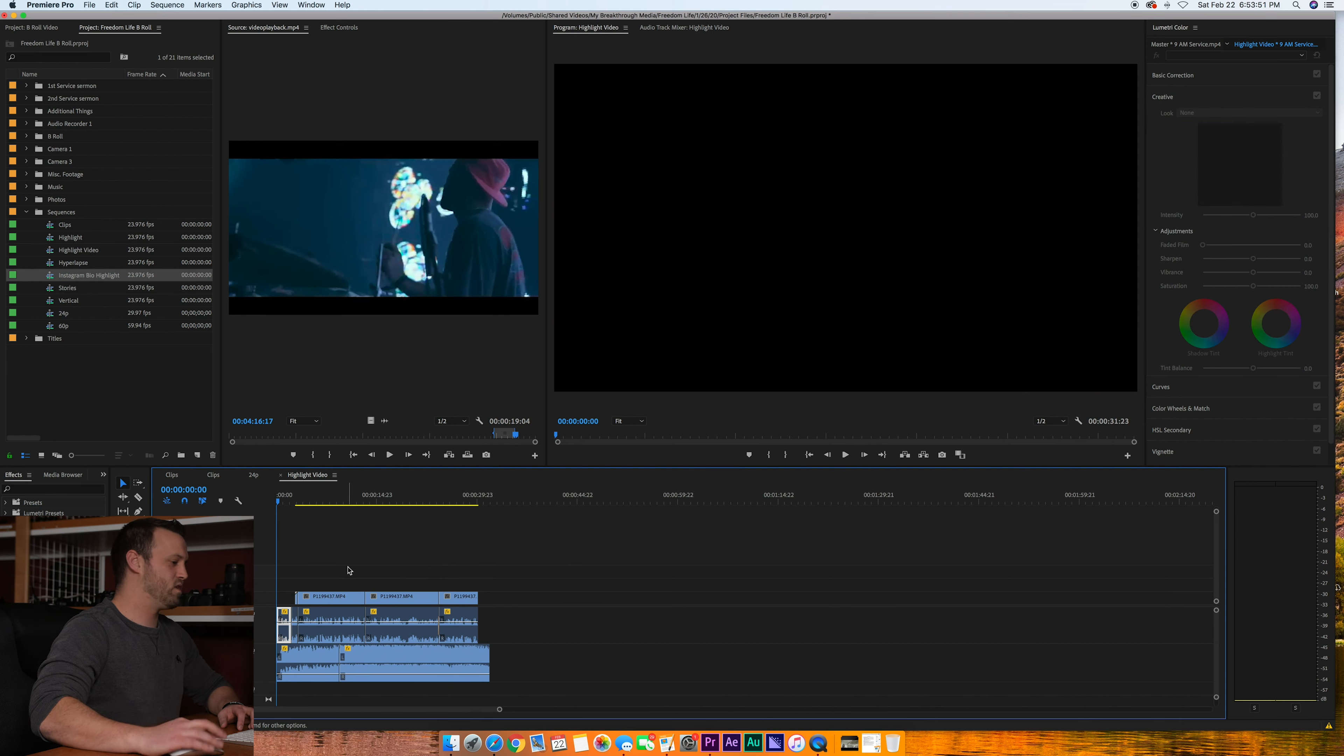
{"action": "key", "text": "equal"}
{"action": "key", "text": "equal"}
{"action": "key", "text": "equal"}
{"action": "key", "text": "space"}
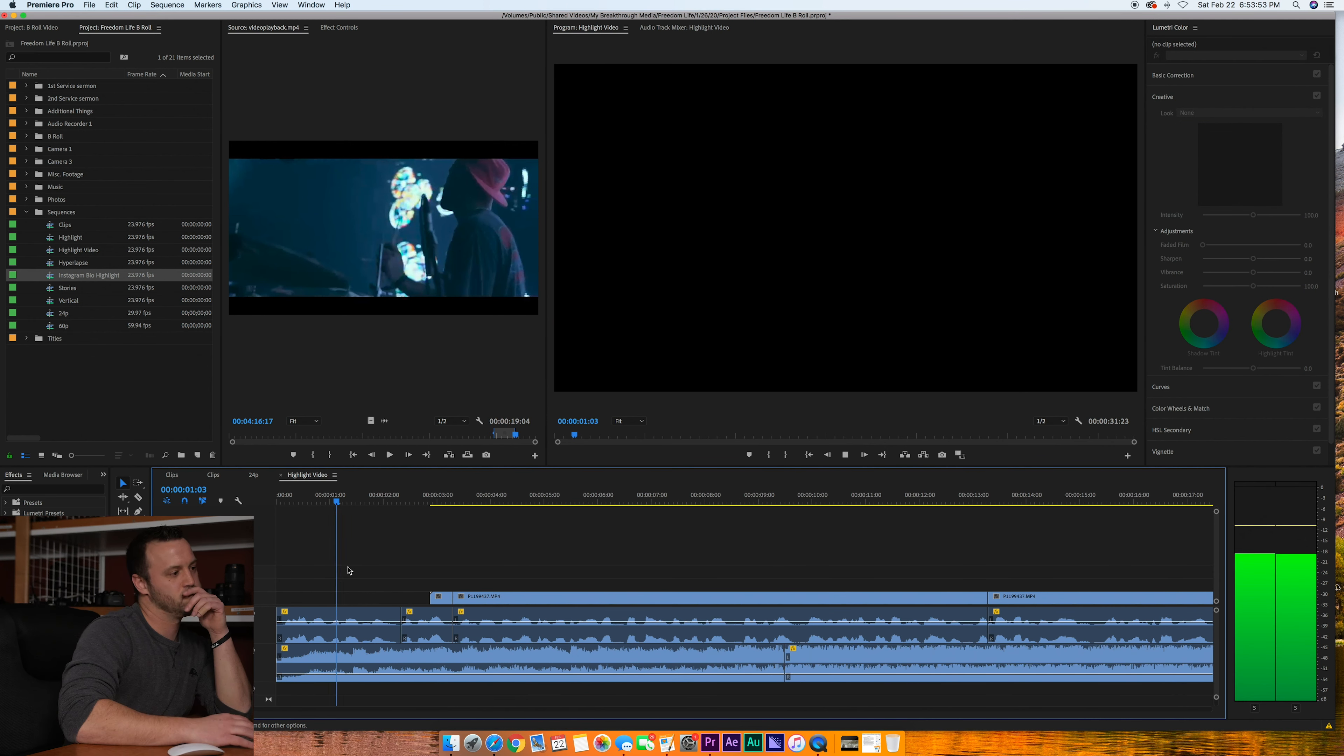
{"action": "key", "text": "XF86AudioLowerVolume"}
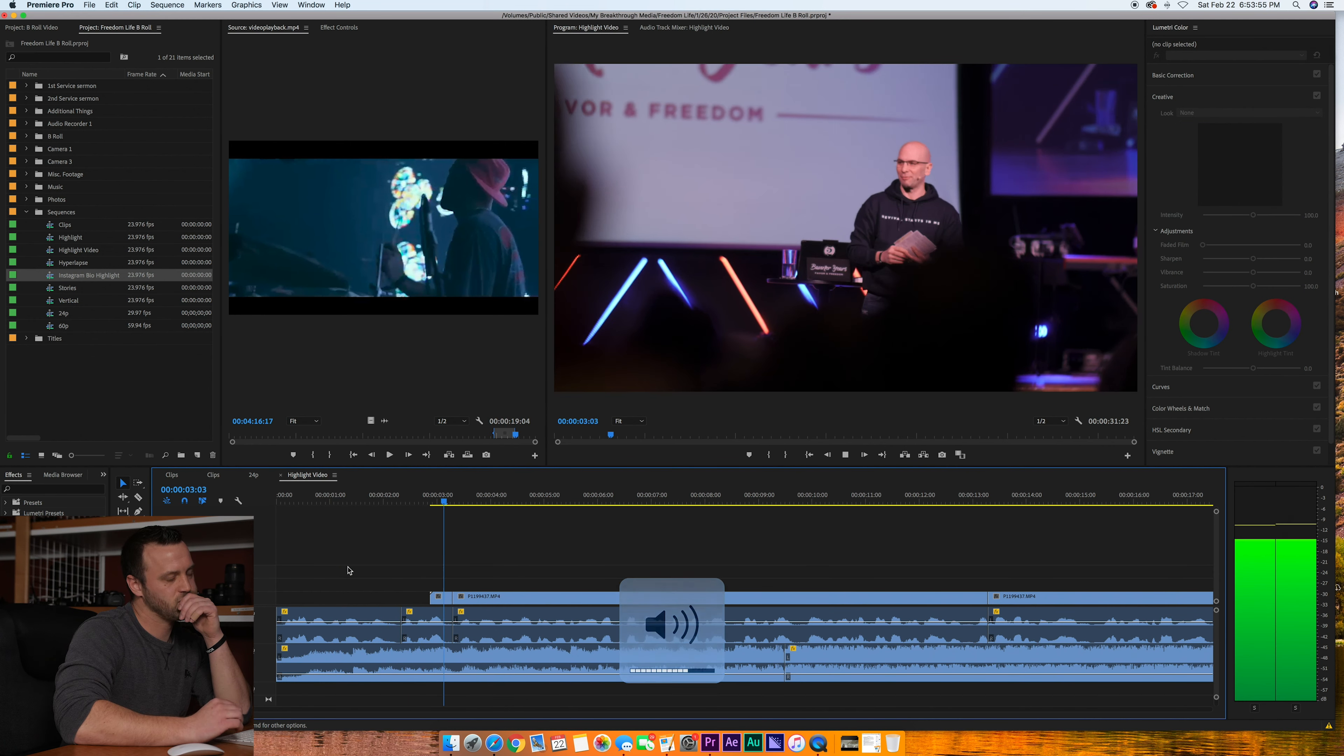
{"action": "key", "text": "minus"}
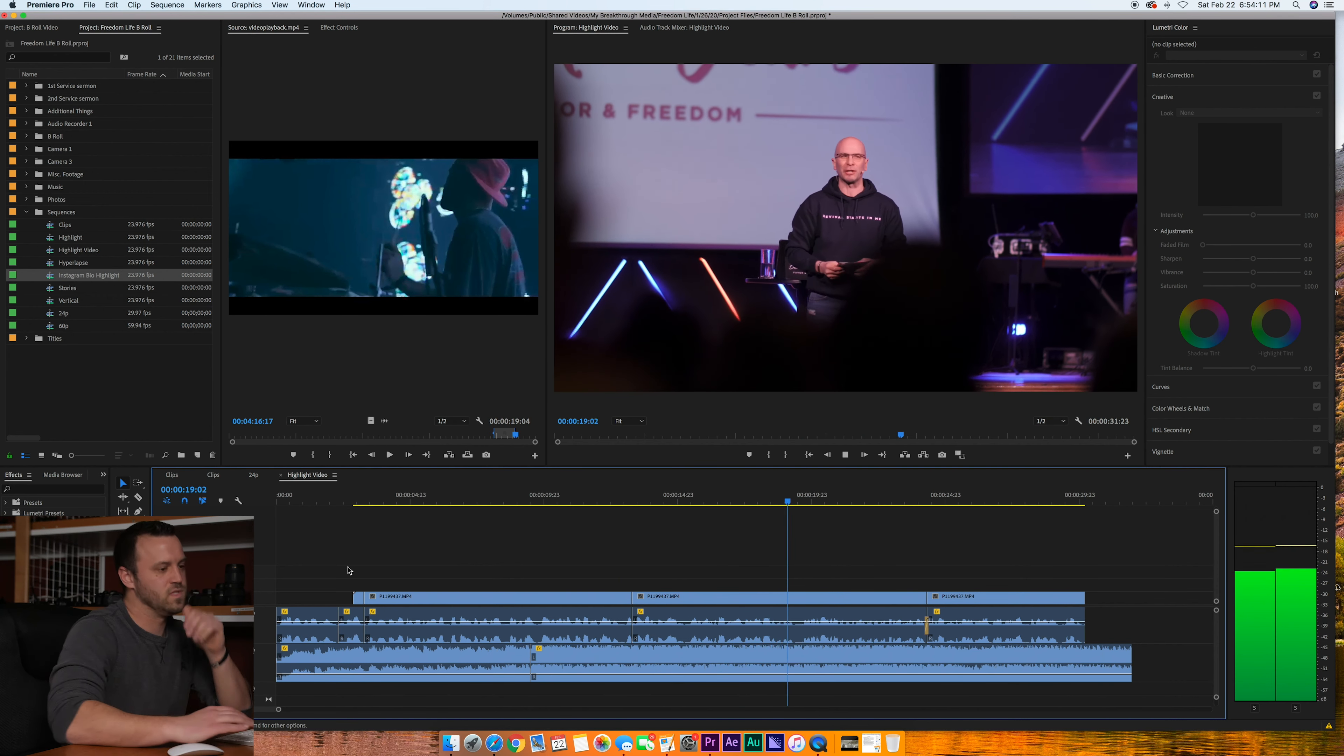
- Trim the closing music clip to the end of the last sermon clip and fade it out with an exponential transition
{"action": "left_click", "coordinate": [1046, 496]}
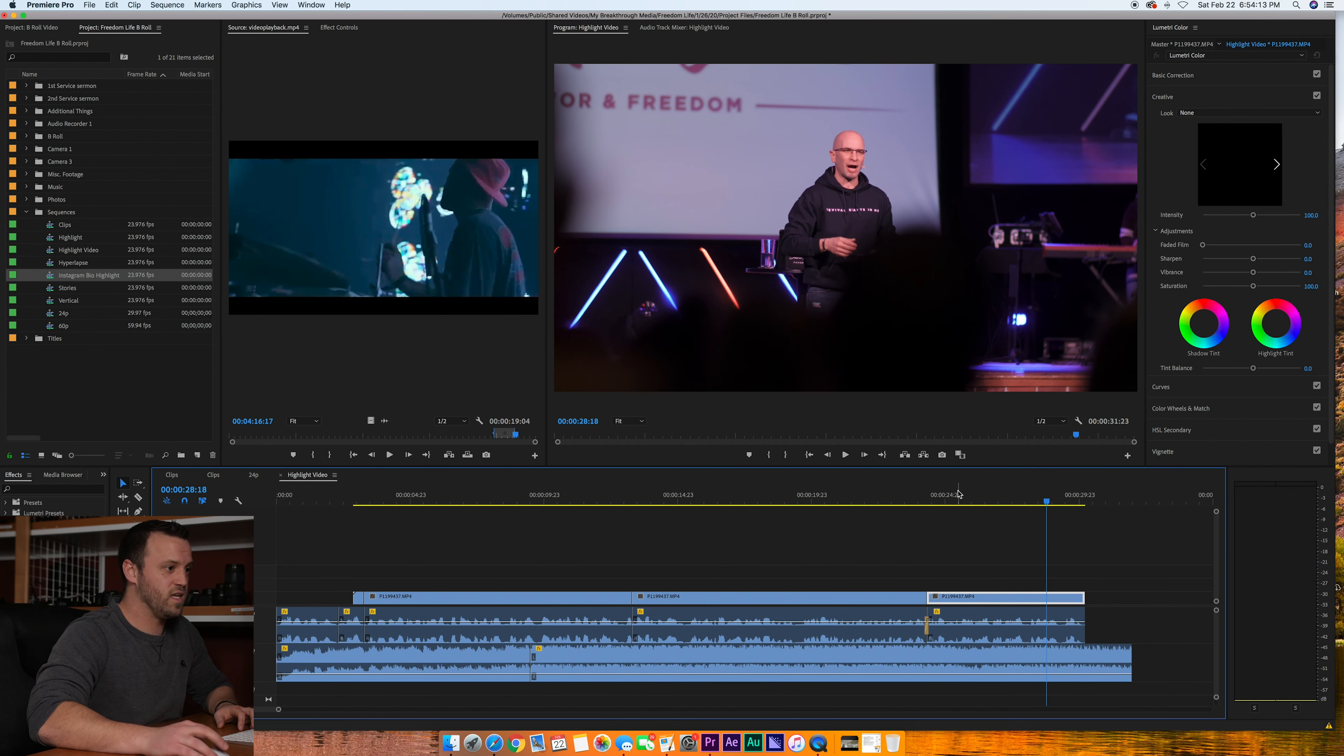
{"action": "key", "text": "Up"}
{"action": "key", "text": "space"}
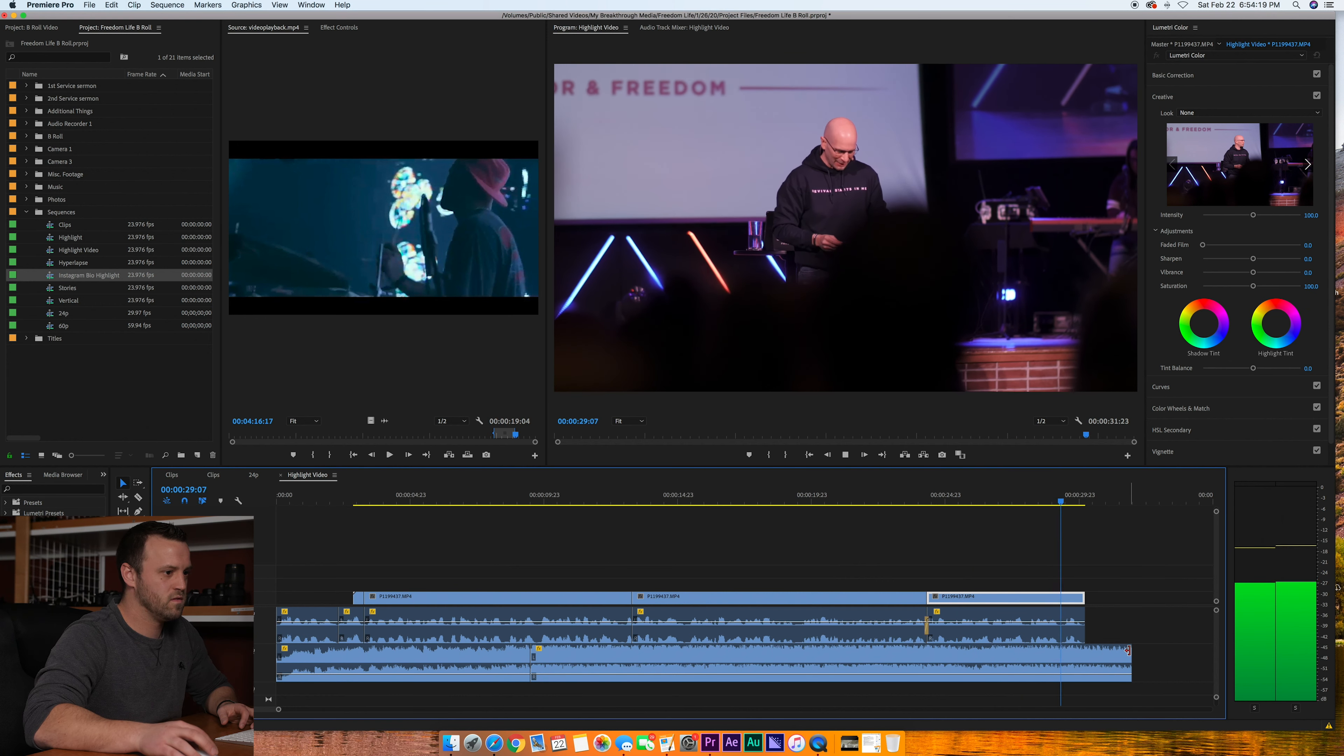
{"action": "left_click_drag", "start_coordinate": [1125, 650], "coordinate": [1085, 653]}
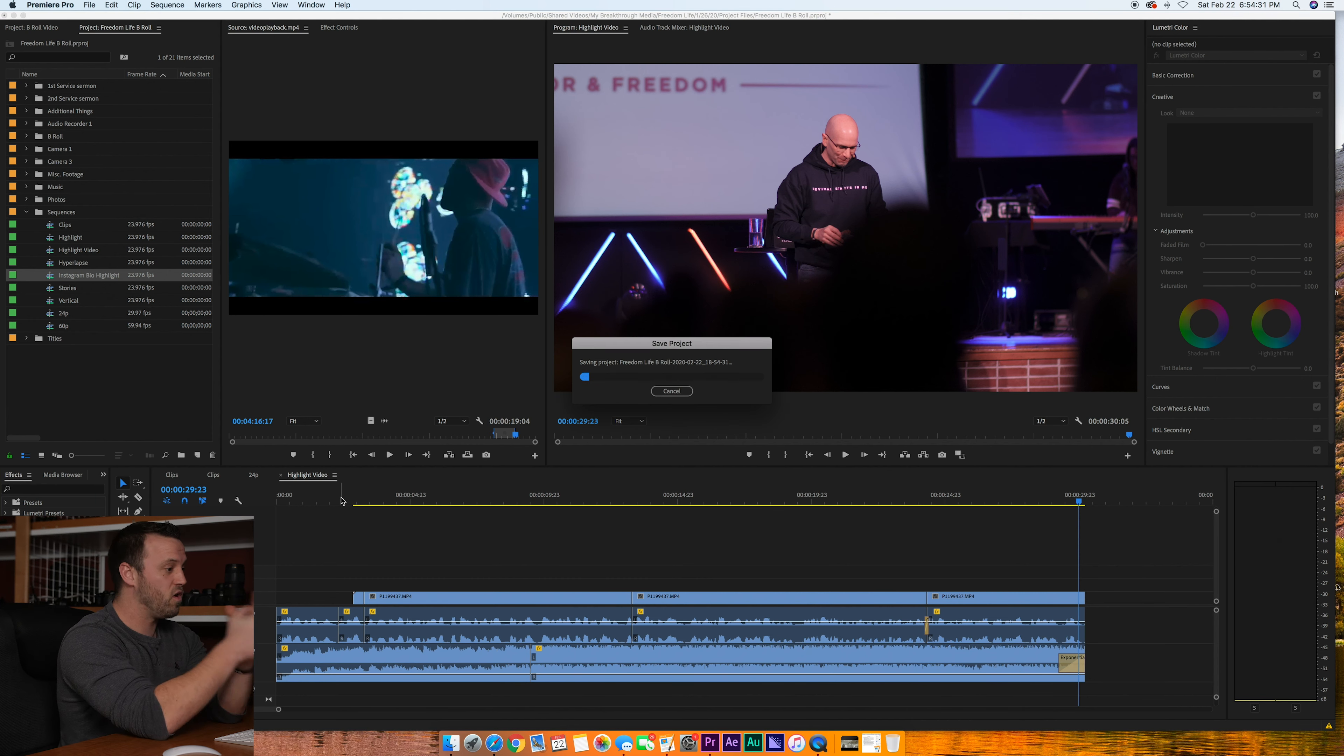
- Look briefly at the Clips sequence, then play the opening of Highlight Video and return to its start
{"action": "left_click", "coordinate": [213, 475]}
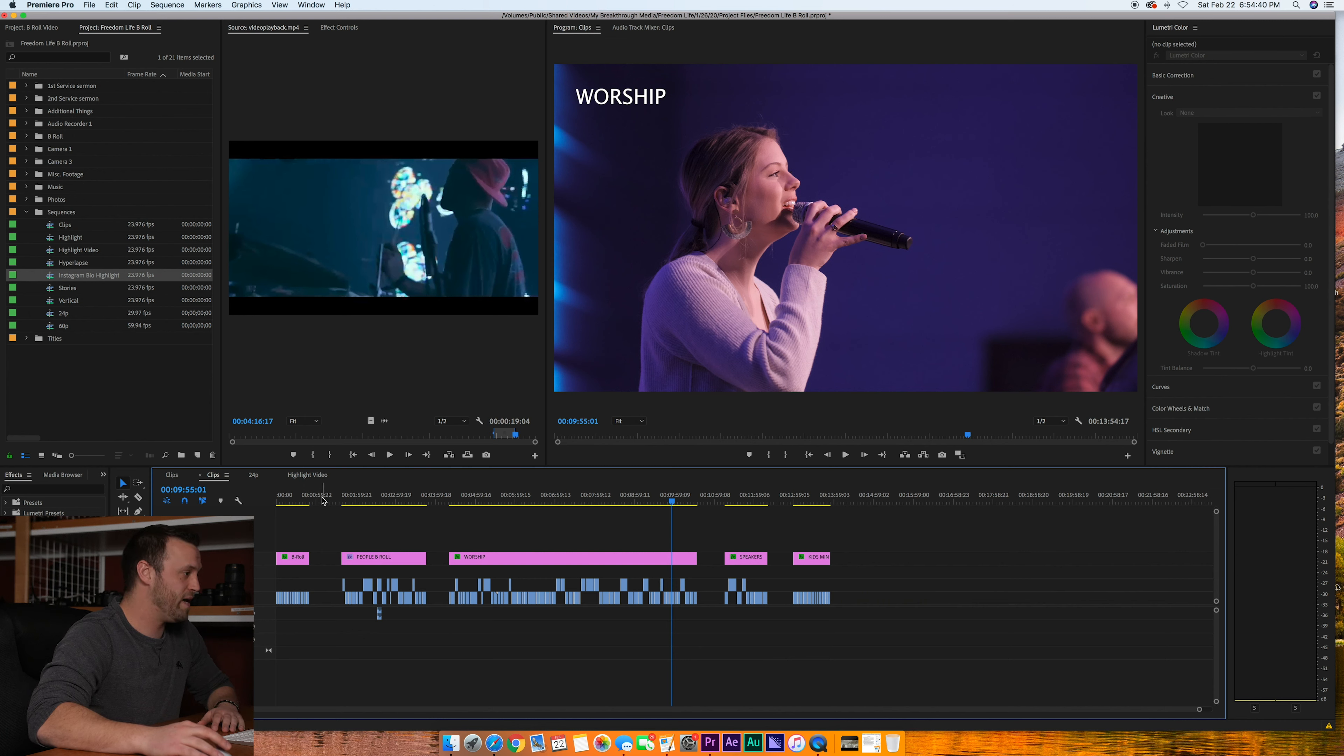
{"action": "left_click", "coordinate": [307, 475]}
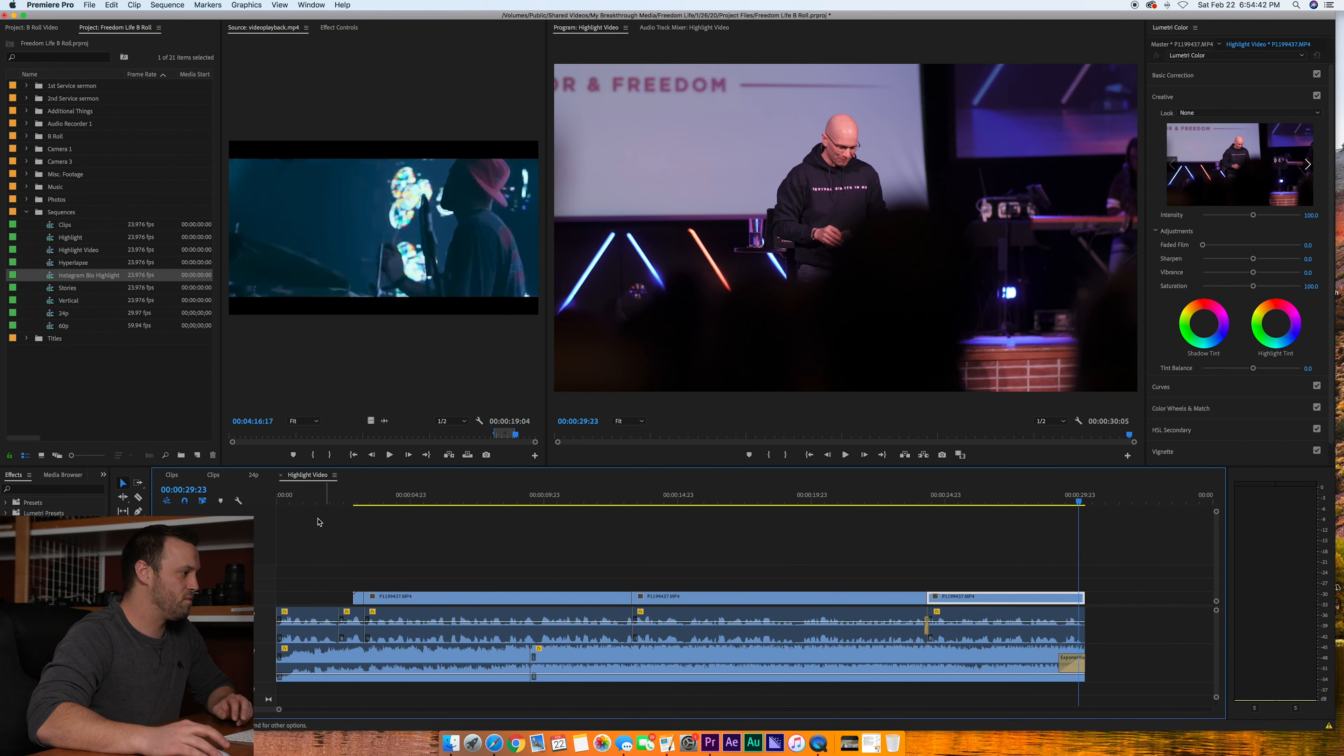
{"action": "key", "text": "Home"}
{"action": "key", "text": "space"}
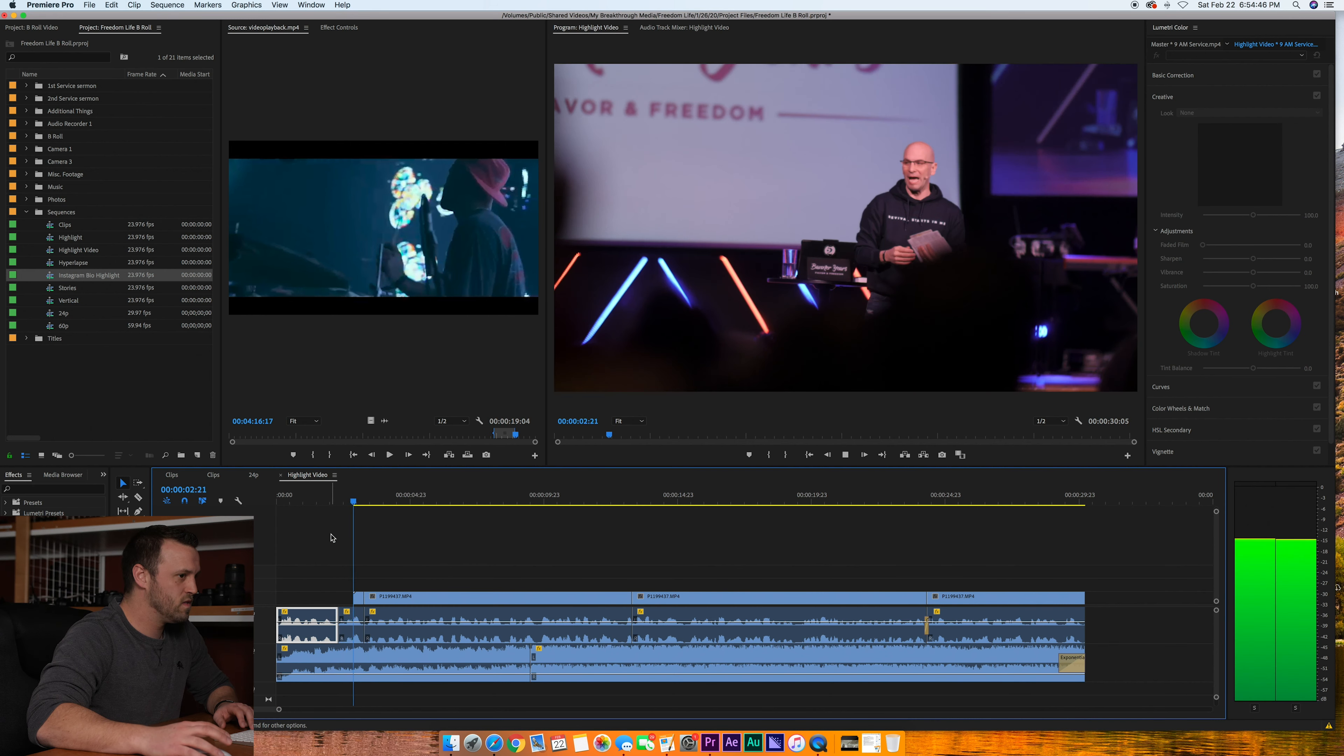
{"action": "key", "text": "space"}
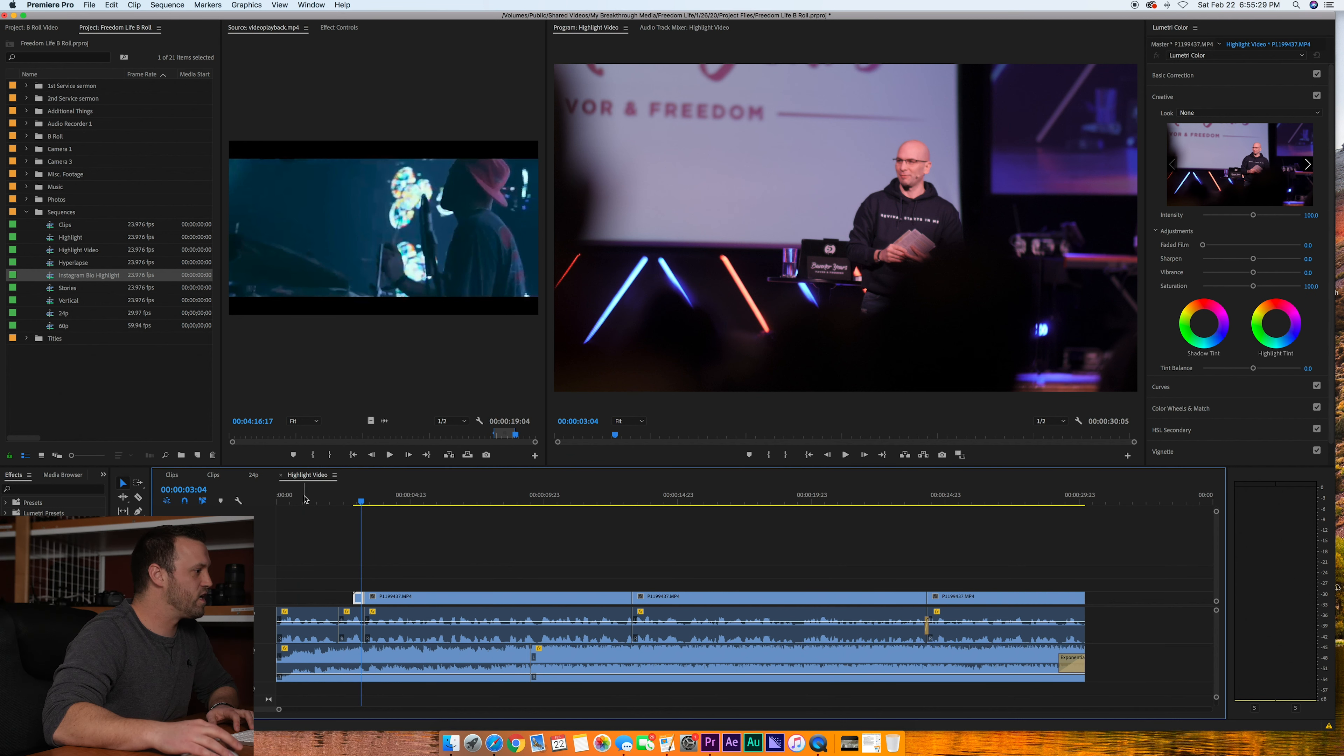
{"action": "left_click_drag", "start_coordinate": [305, 499], "coordinate": [259, 506]}
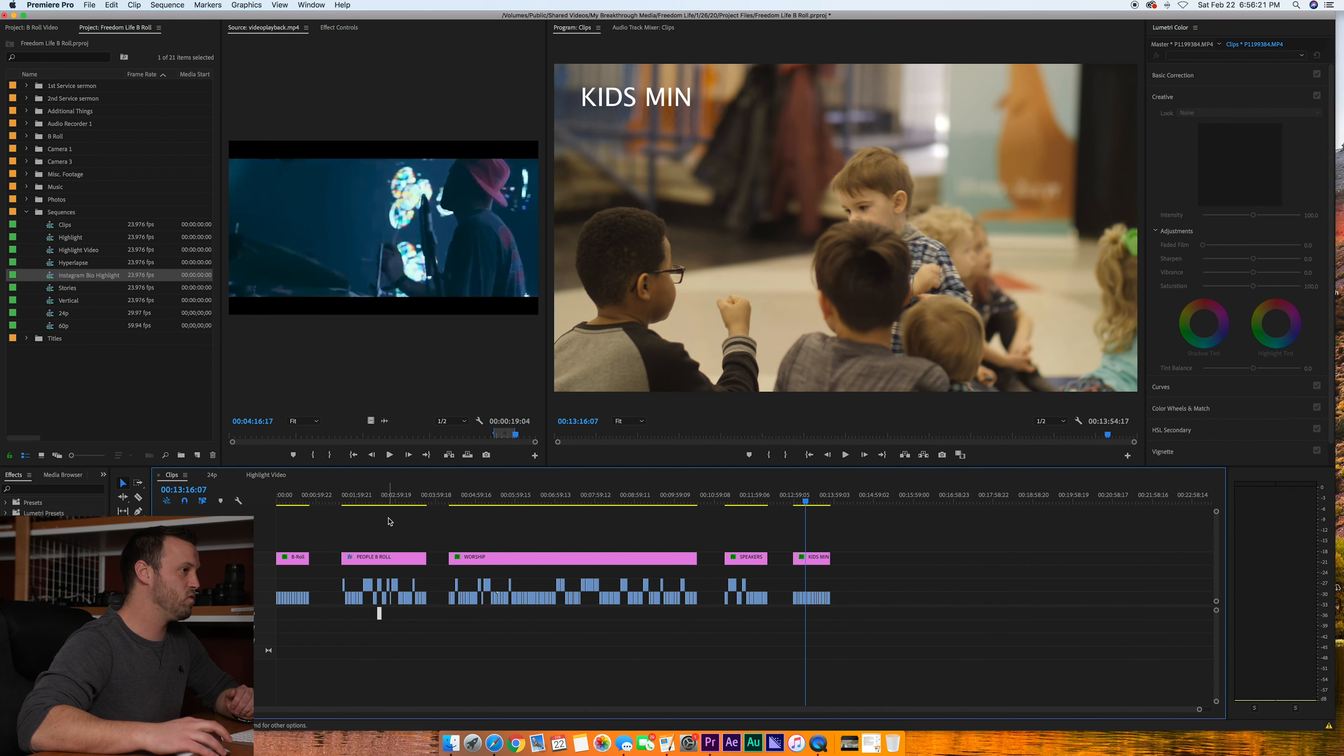
- Look through the People B Roll section of the Clips sequence for welcoming shots to open the highlight
{"action": "left_click", "coordinate": [355, 500]}
{"action": "key", "text": "equal"}
{"action": "key", "text": "equal"}
{"action": "key", "text": "equal"}
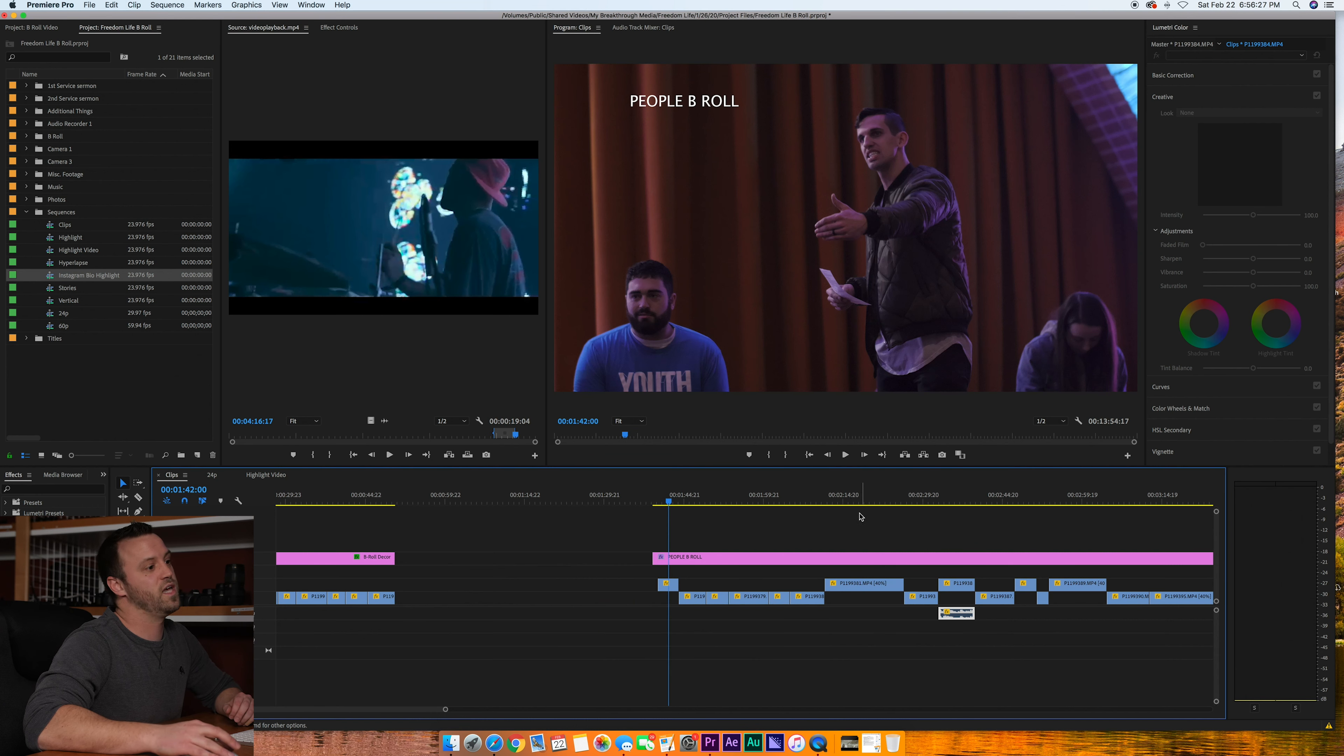
{"action": "key", "text": "minus"}
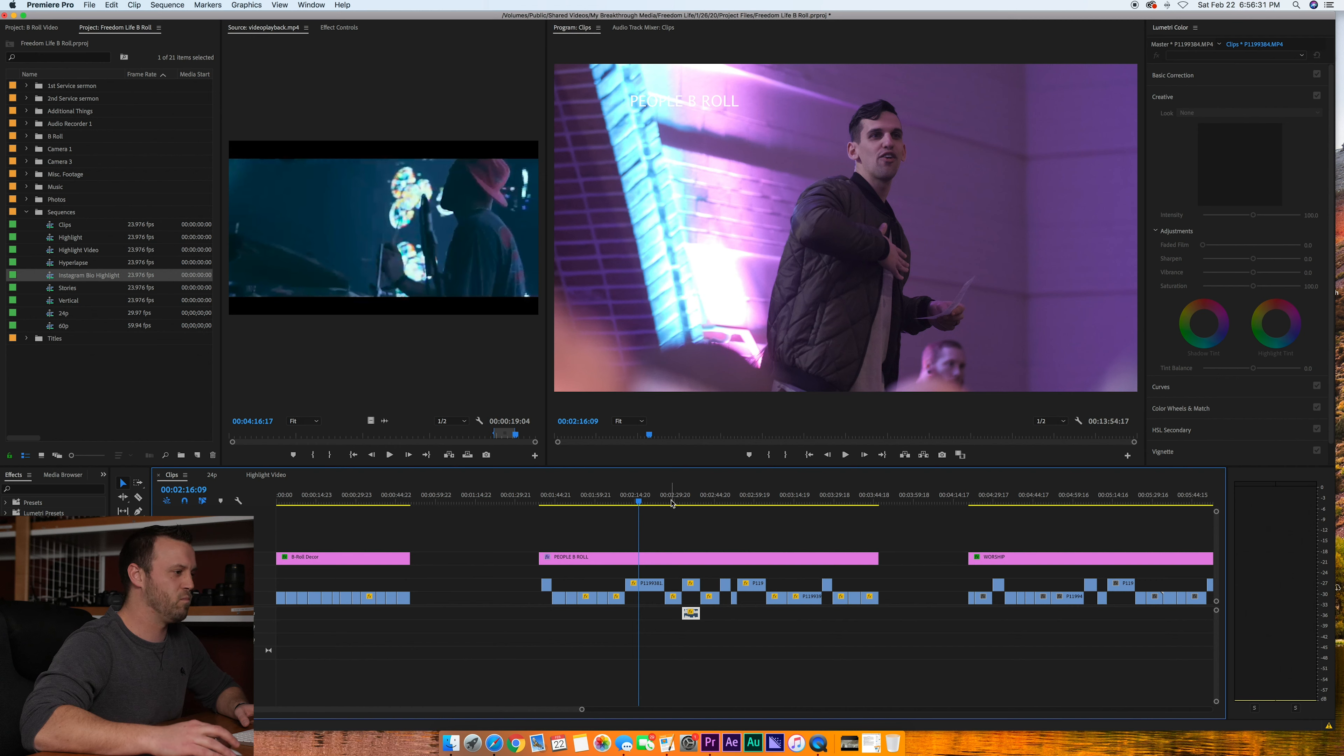
{"action": "left_click_drag", "start_coordinate": [683, 496], "coordinate": [723, 490]}
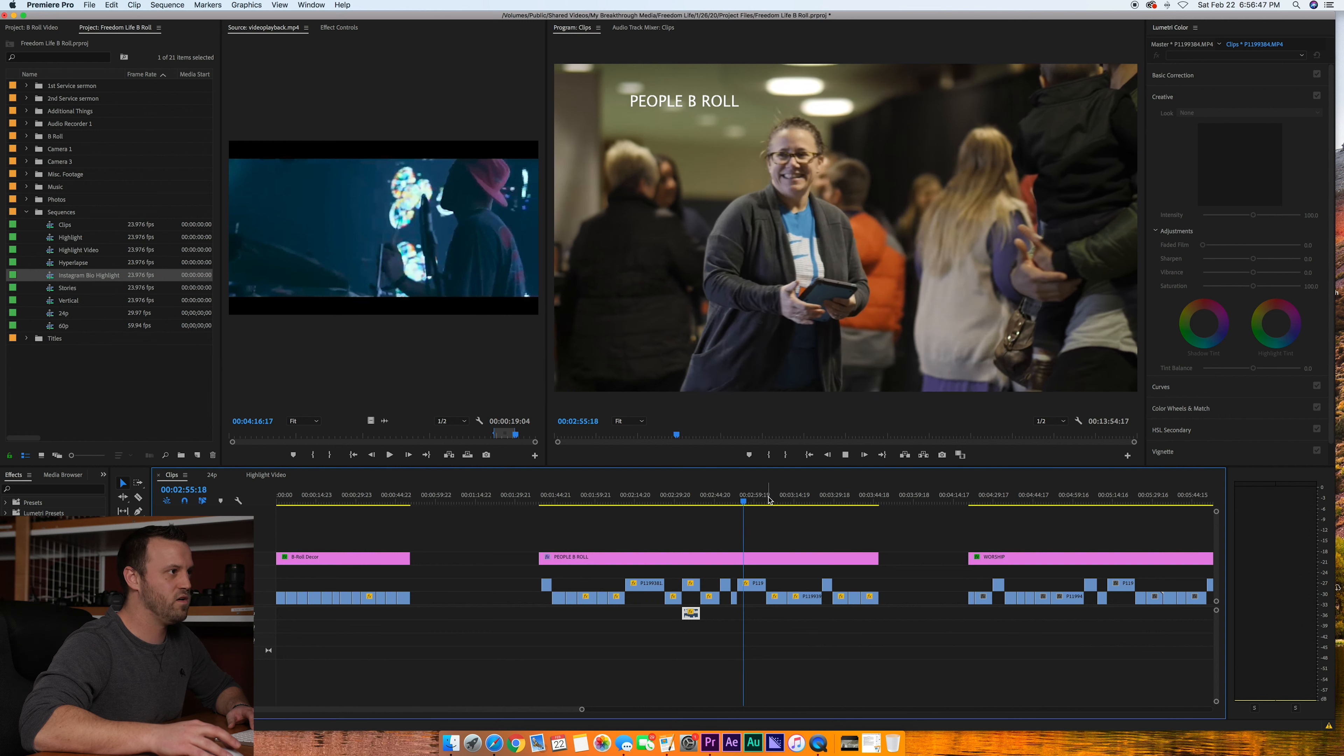
{"action": "left_click", "coordinate": [830, 498]}
{"action": "key", "text": "minus"}
{"action": "key", "text": "minus"}
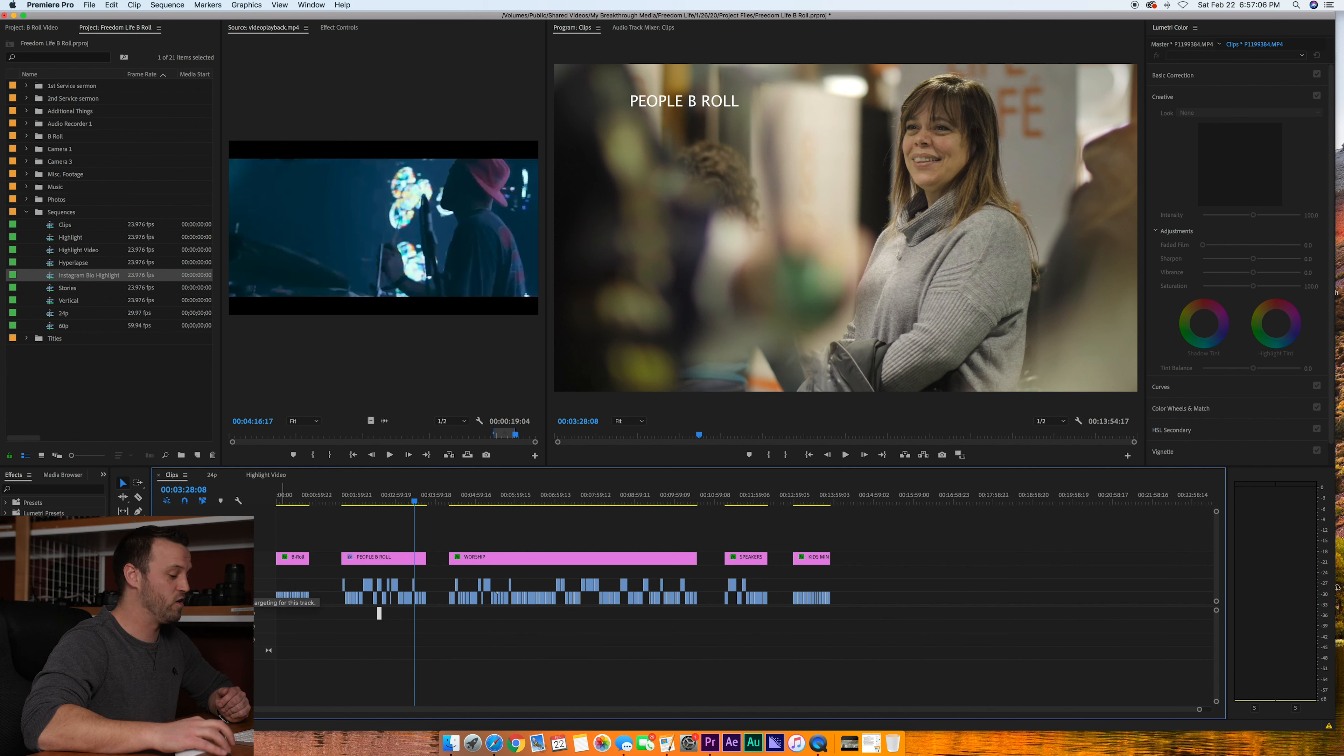
- Copy the two People B Roll clips at about 00:02:49:17 and 00:03:28:03 in the Clips sequence
{"action": "key", "text": "="}
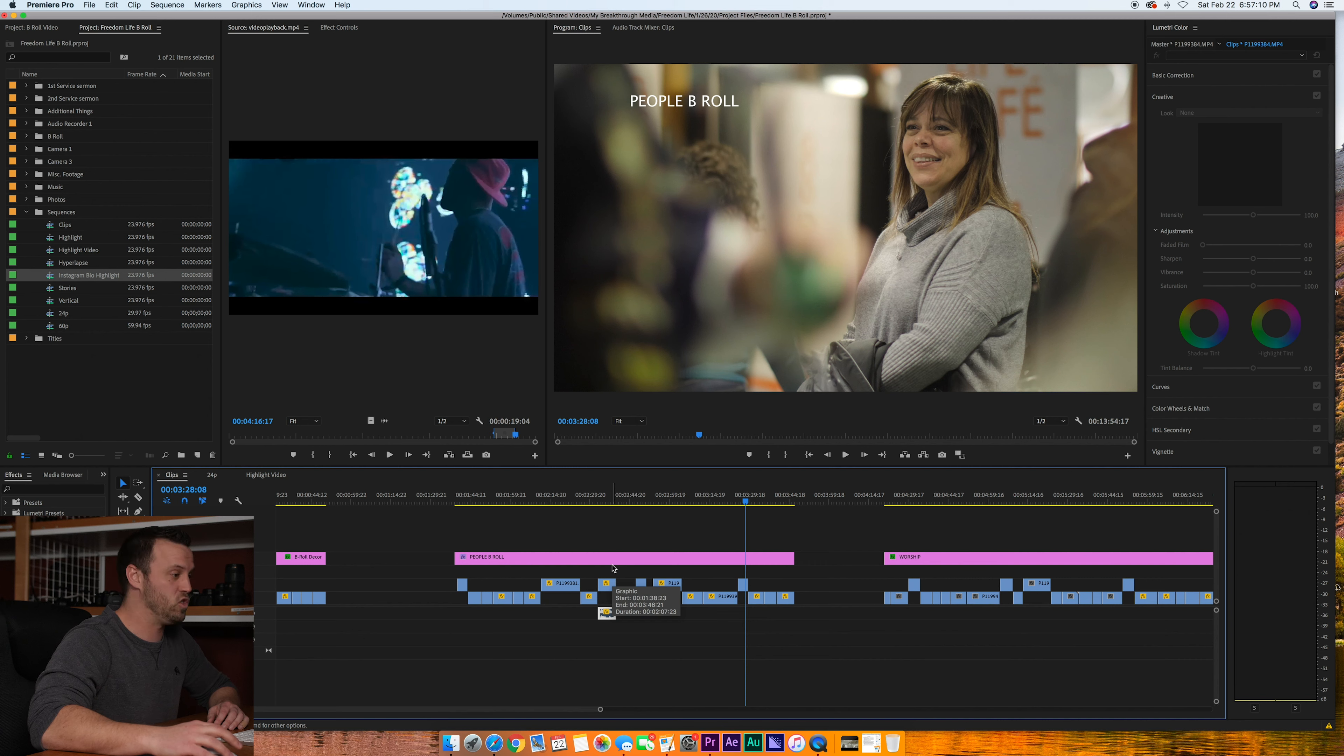
{"action": "left_click", "coordinate": [664, 499]}
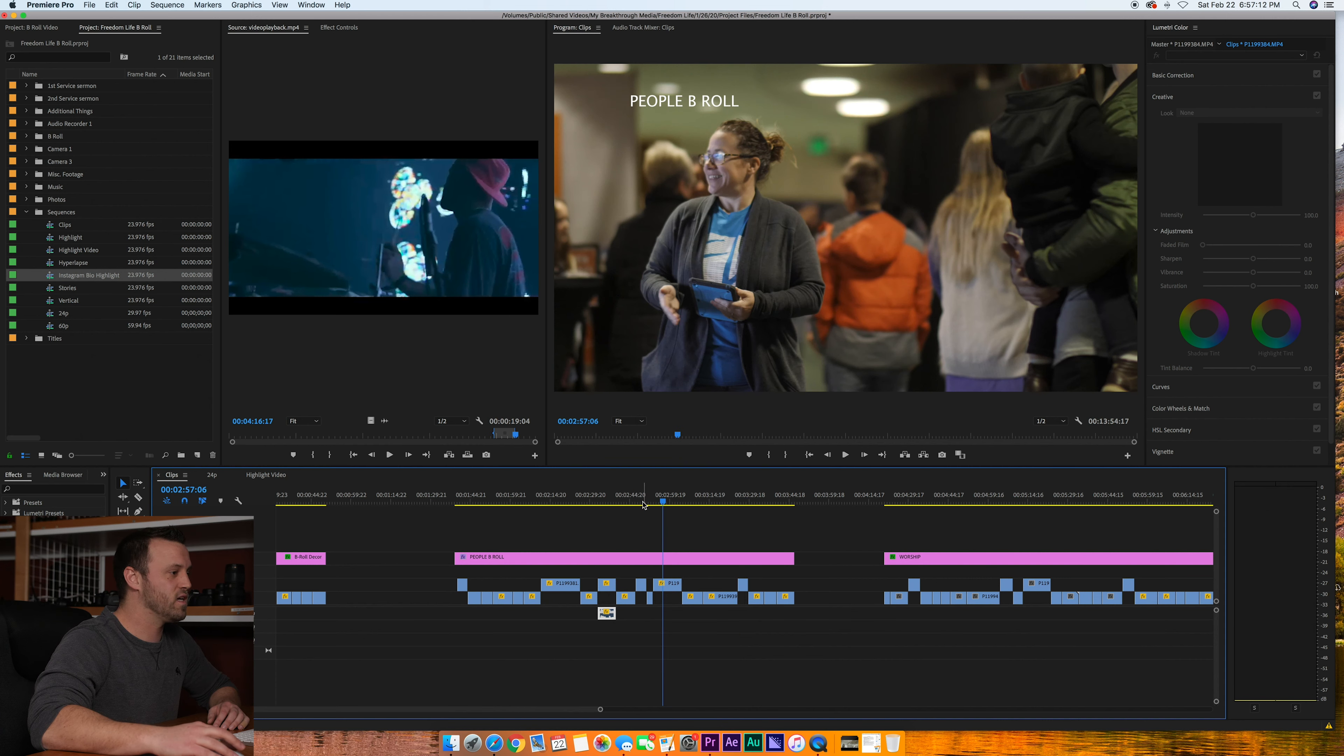
{"action": "left_click_drag", "start_coordinate": [639, 504], "coordinate": [645, 504]}
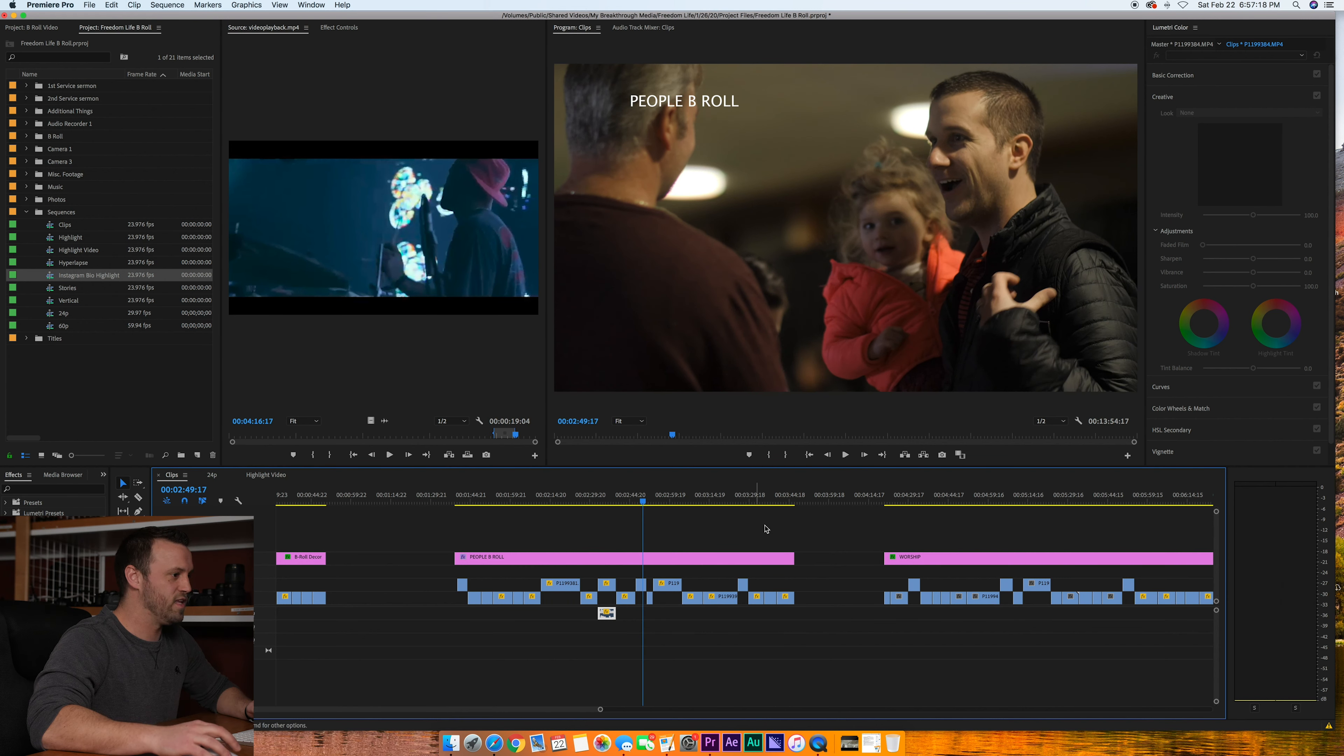
{"action": "left_click", "coordinate": [745, 493]}
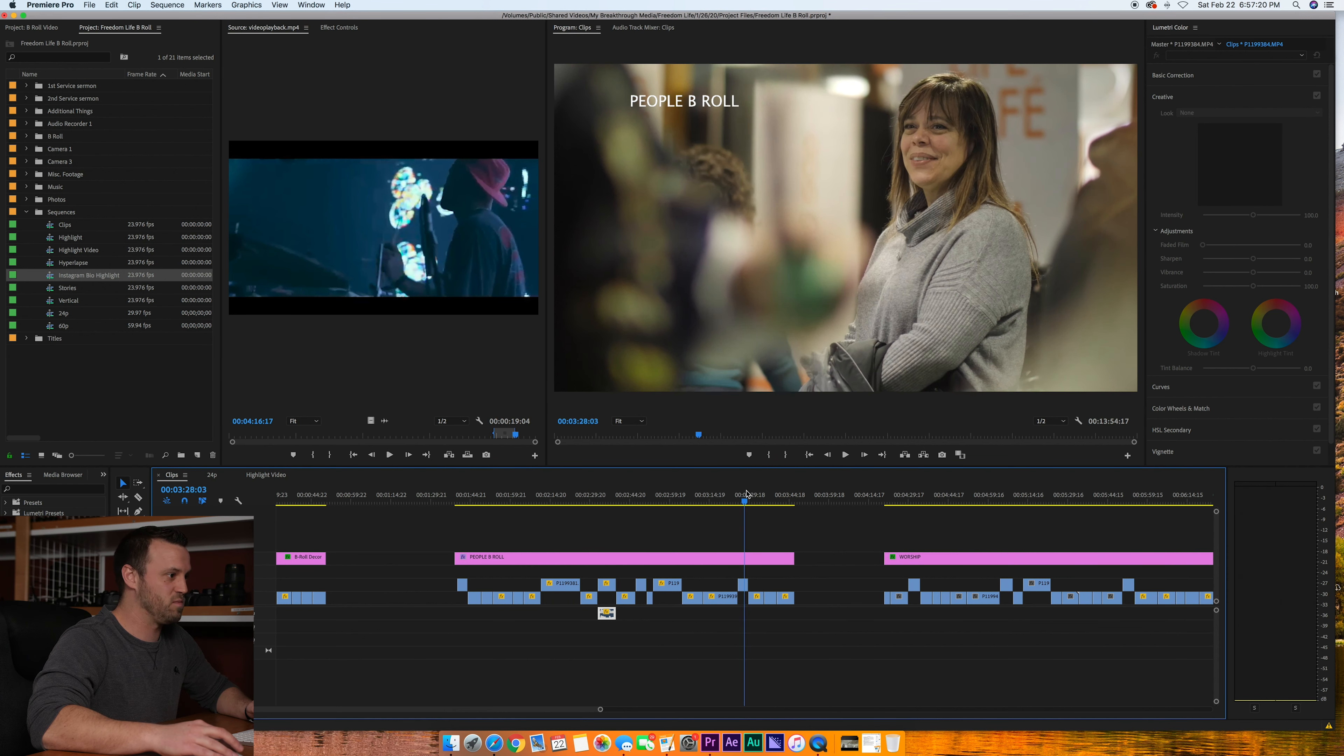
{"action": "left_click", "coordinate": [743, 585]}
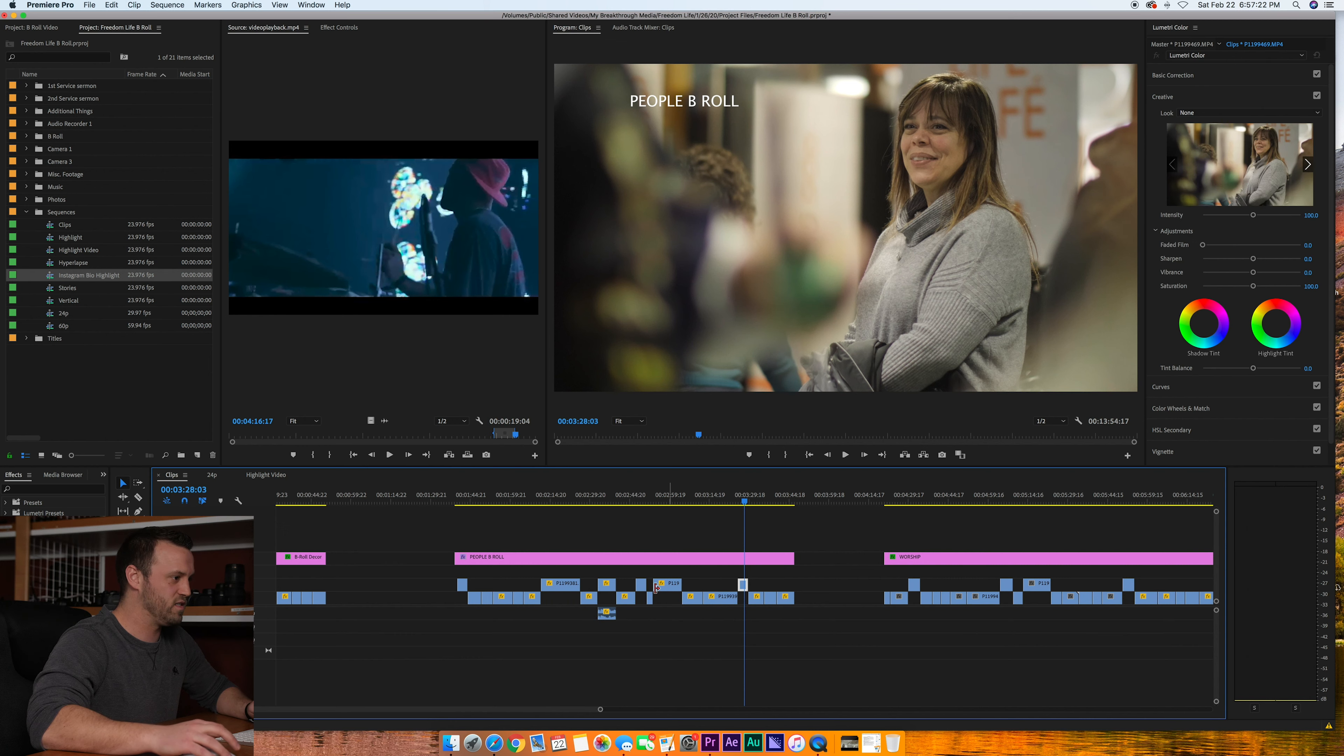
{"action": "left_click", "coordinate": [641, 586], "text": "shift"}
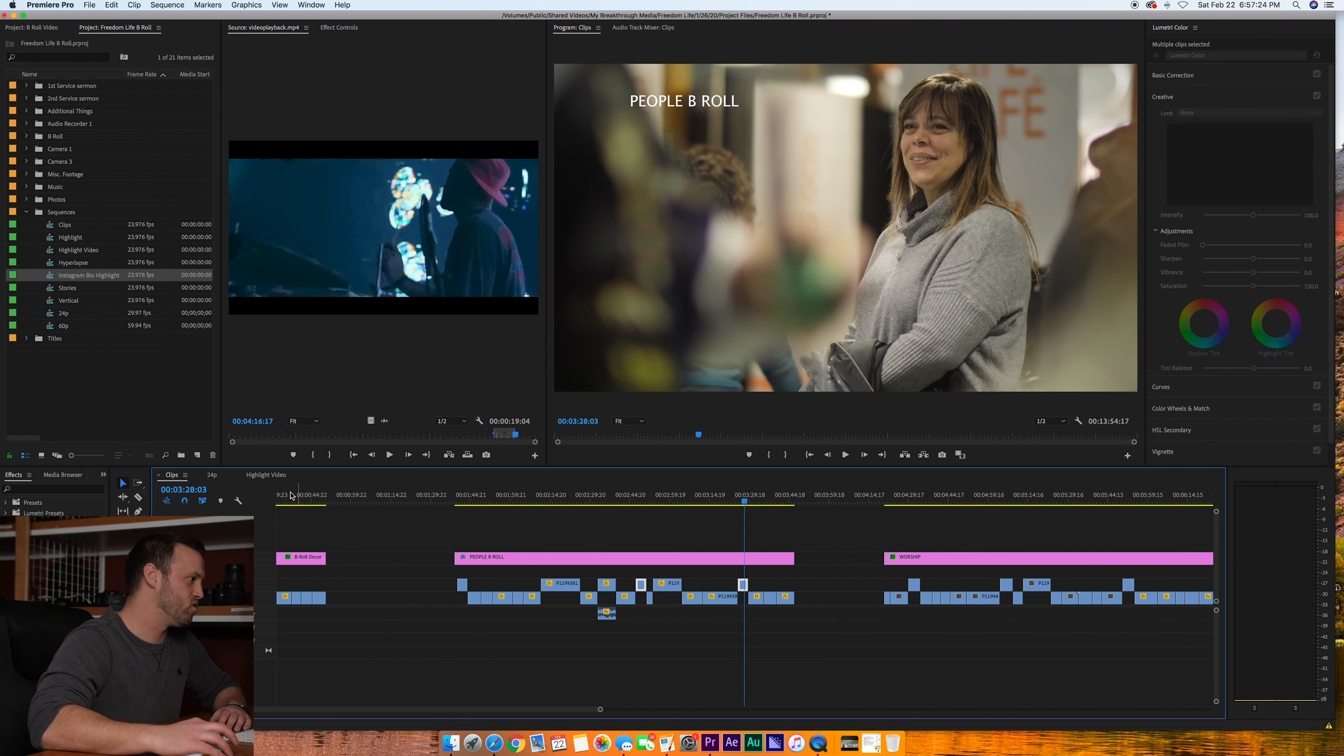
- Paste the two copied B-roll clips end to end at the start of Highlight Video, on a track above the sermon footage
{"action": "left_click", "coordinate": [270, 474]}
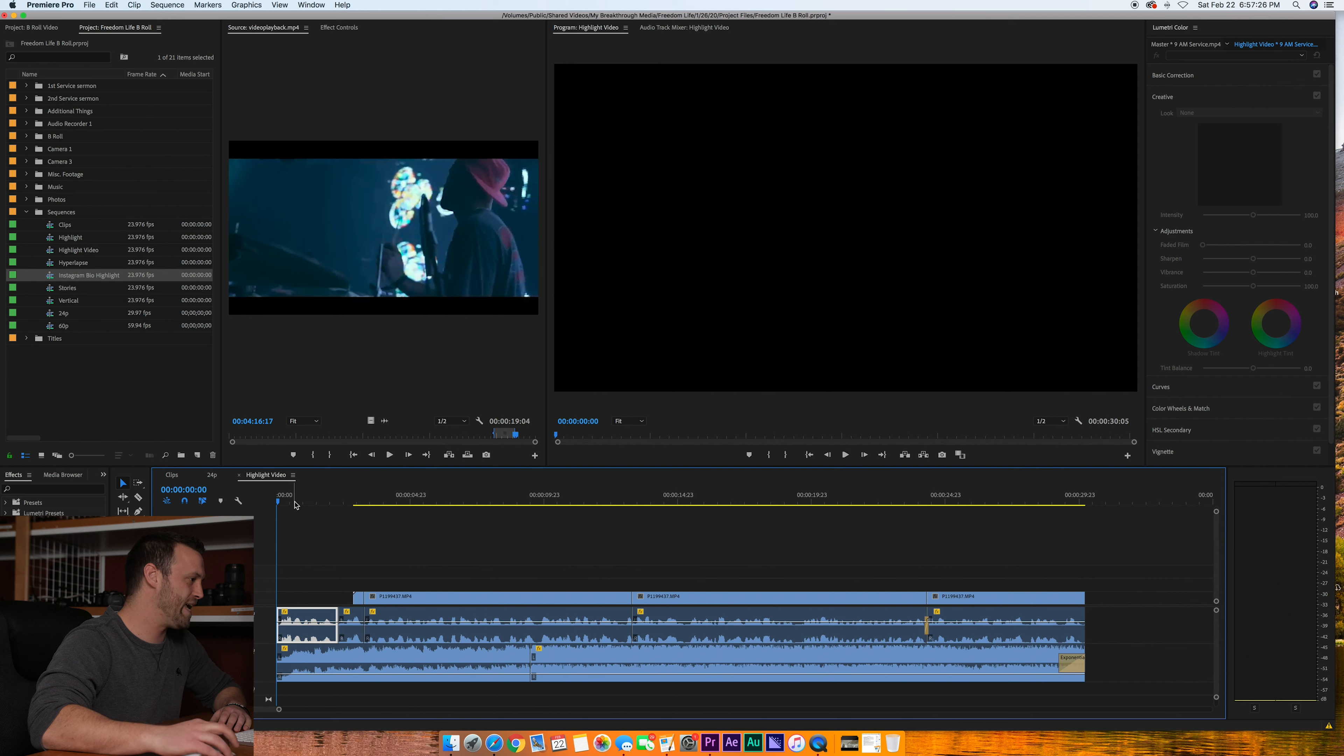
{"action": "left_click", "coordinate": [390, 555]}
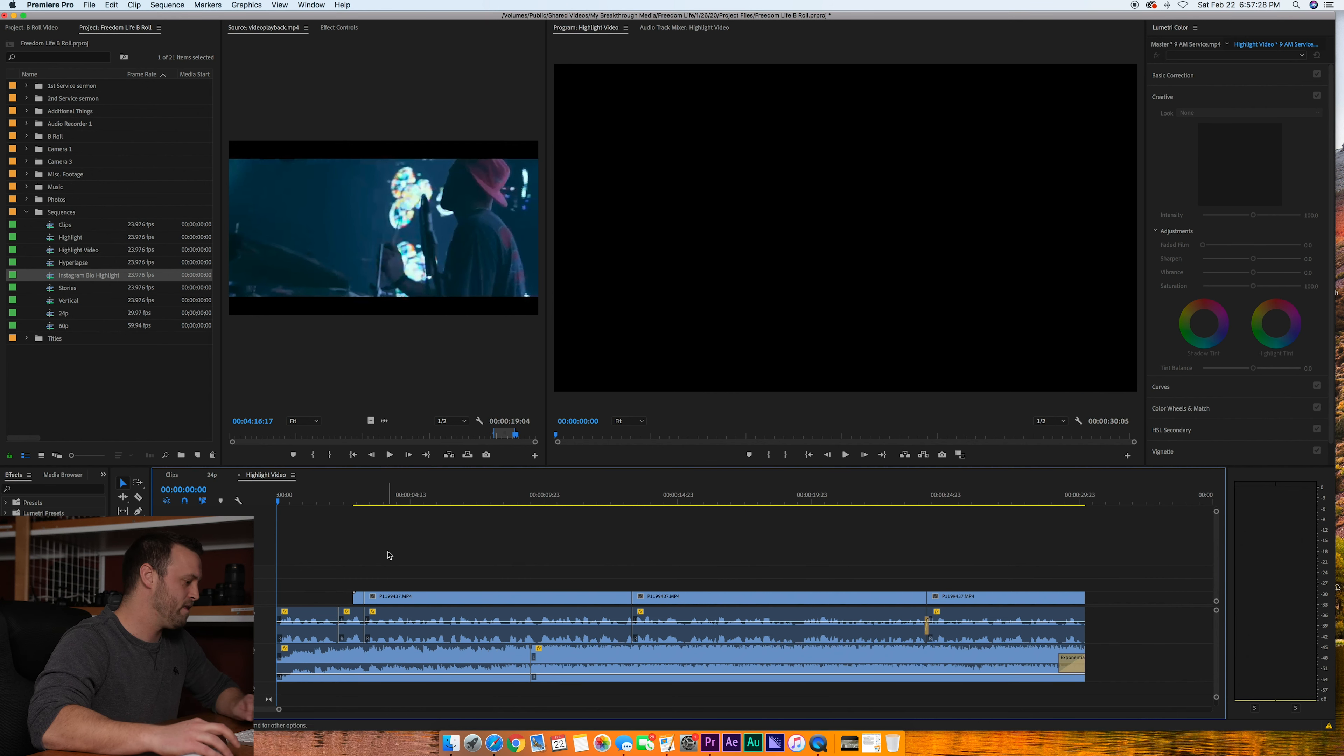
{"action": "key", "text": "super+v"}
{"action": "key", "text": "equal"}
{"action": "key", "text": "minus"}
{"action": "key", "text": "minus"}
{"action": "key", "text": "minus"}
{"action": "key", "text": "minus"}
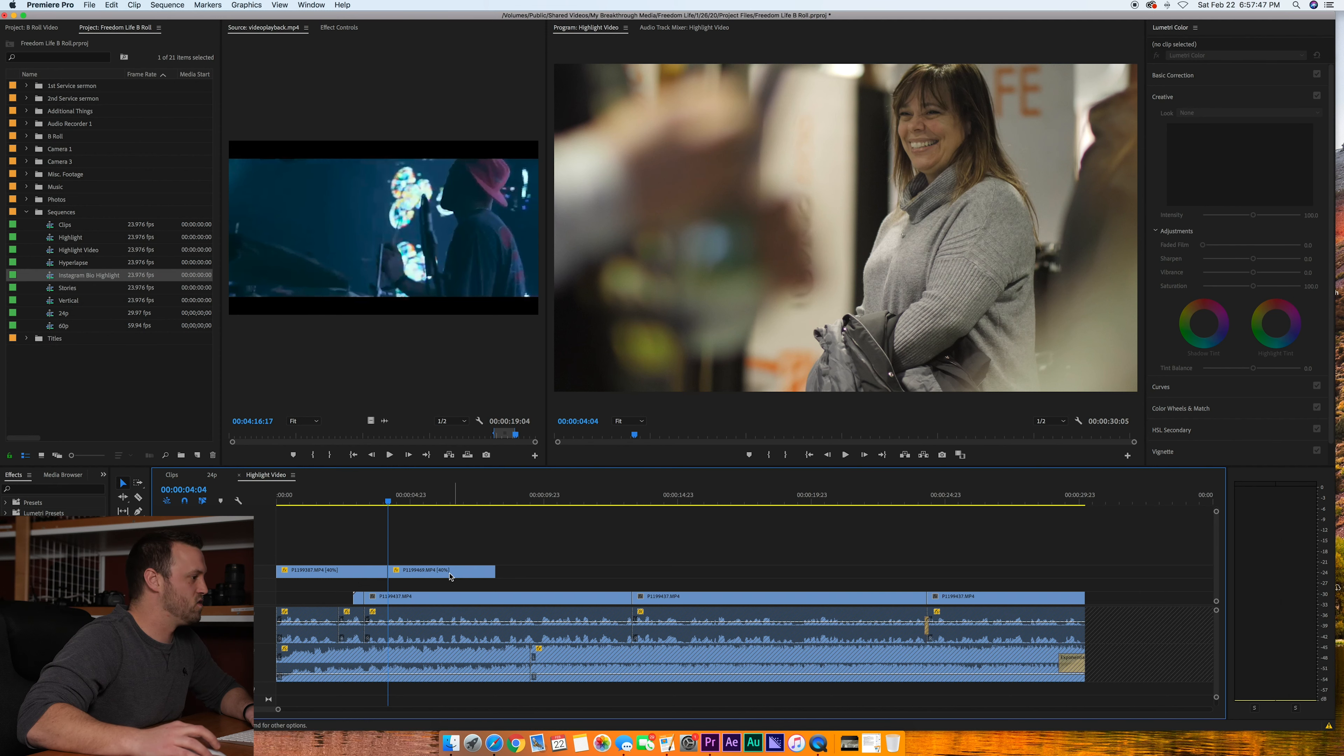
- Swap the two pasted B-roll clips so that P1199469.MP4 comes first, and play the opening from the start
{"action": "mouse_move", "coordinate": [450, 576]}
{"action": "left_mouse_down"}
{"action": "mouse_move", "coordinate": [319, 562]}
{"action": "mouse_move", "coordinate": [465, 582]}
{"action": "mouse_move", "coordinate": [429, 572]}
{"action": "left_mouse_up"}
{"action": "left_click_drag", "start_coordinate": [333, 575], "coordinate": [334, 573]}
{"action": "left_click_drag", "start_coordinate": [283, 497], "coordinate": [277, 498]}
{"action": "left_click", "coordinate": [350, 532]}
{"action": "key", "text": "space"}
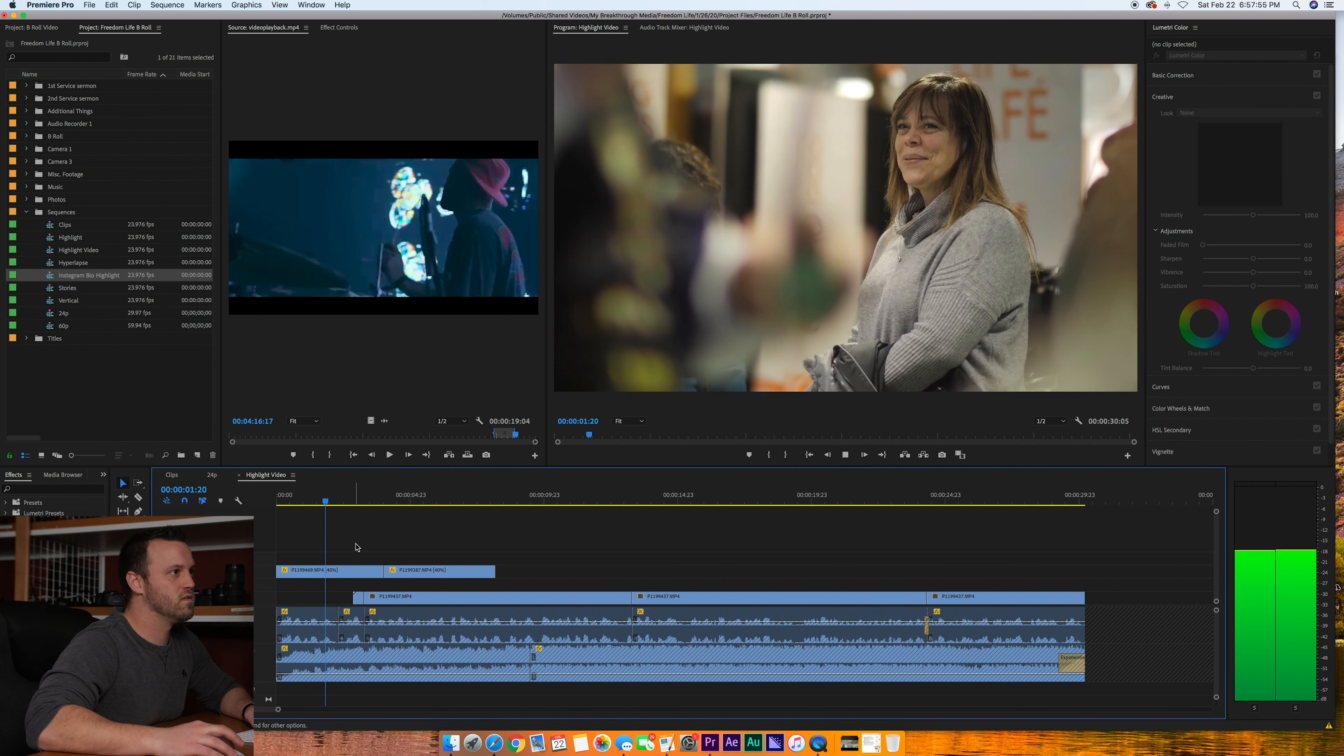
- Shorten the first B-roll clip in Highlight Video to just over one second, close the gap with the second clip, and play from the start
{"action": "left_click", "coordinate": [377, 572]}
{"action": "left_click_drag", "start_coordinate": [378, 572], "coordinate": [309, 572]}
{"action": "left_click_drag", "start_coordinate": [393, 577], "coordinate": [319, 577]}
{"action": "key", "text": "Home"}
{"action": "key", "text": "space"}
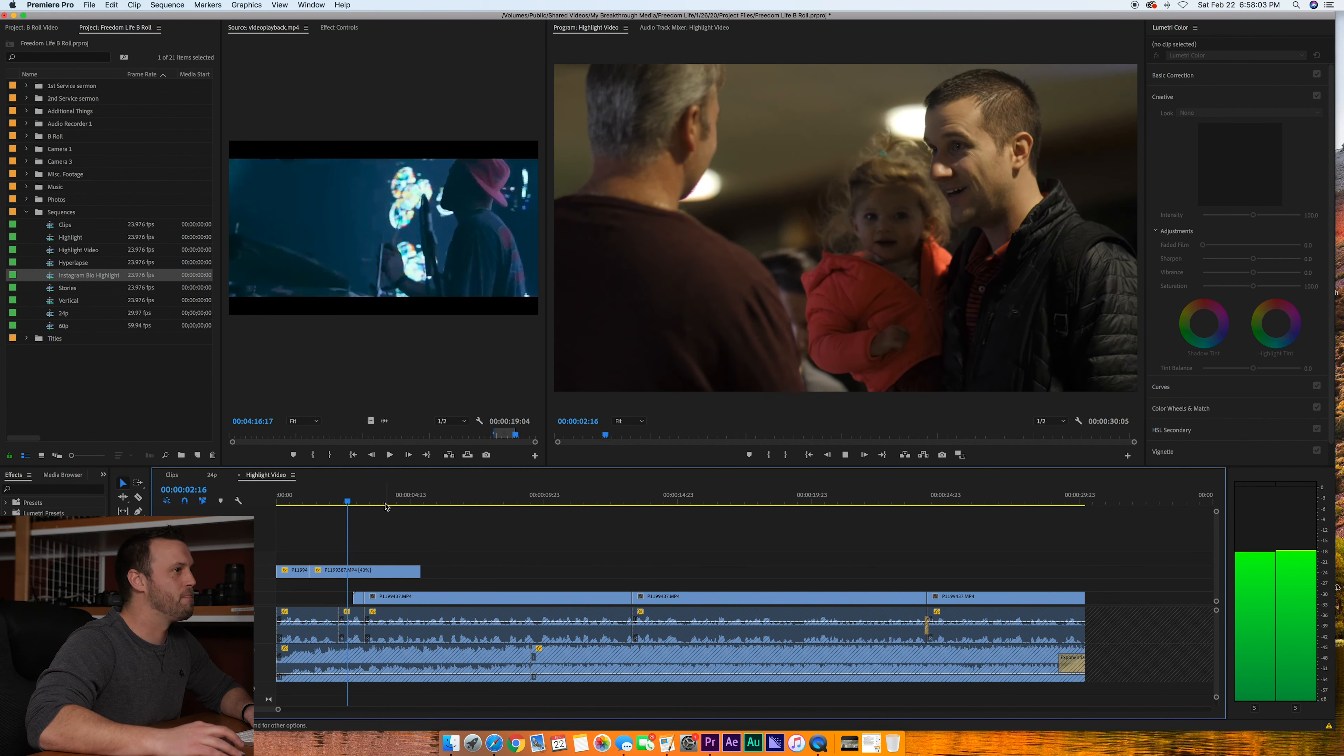
- Trim the end of the second B-roll clip to about 00:00:02:19, where the sermon footage starts, checking the opening in playback
{"action": "left_click", "coordinate": [346, 574]}
{"action": "left_click_drag", "start_coordinate": [313, 571], "coordinate": [369, 570]}
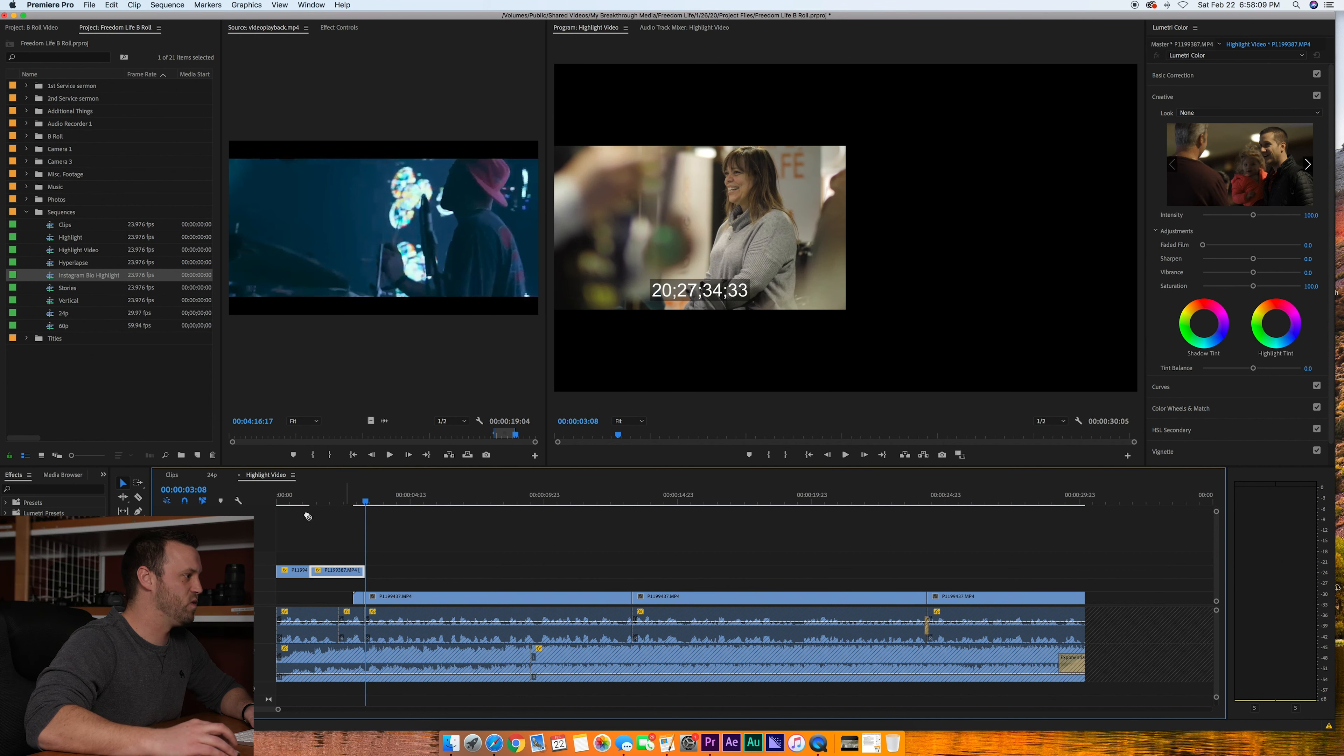
{"action": "left_click", "coordinate": [277, 500]}
{"action": "left_click", "coordinate": [435, 548]}
{"action": "key", "text": "space"}
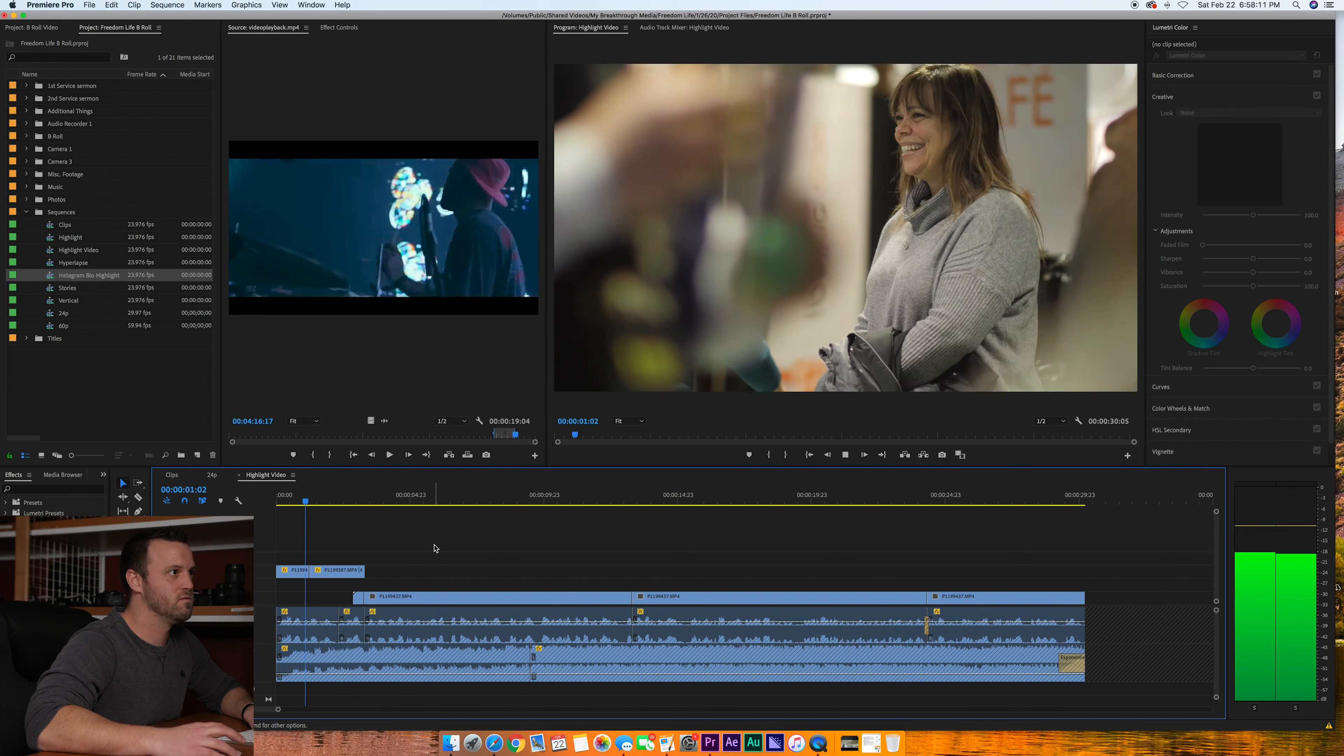
{"action": "key", "text": "space"}
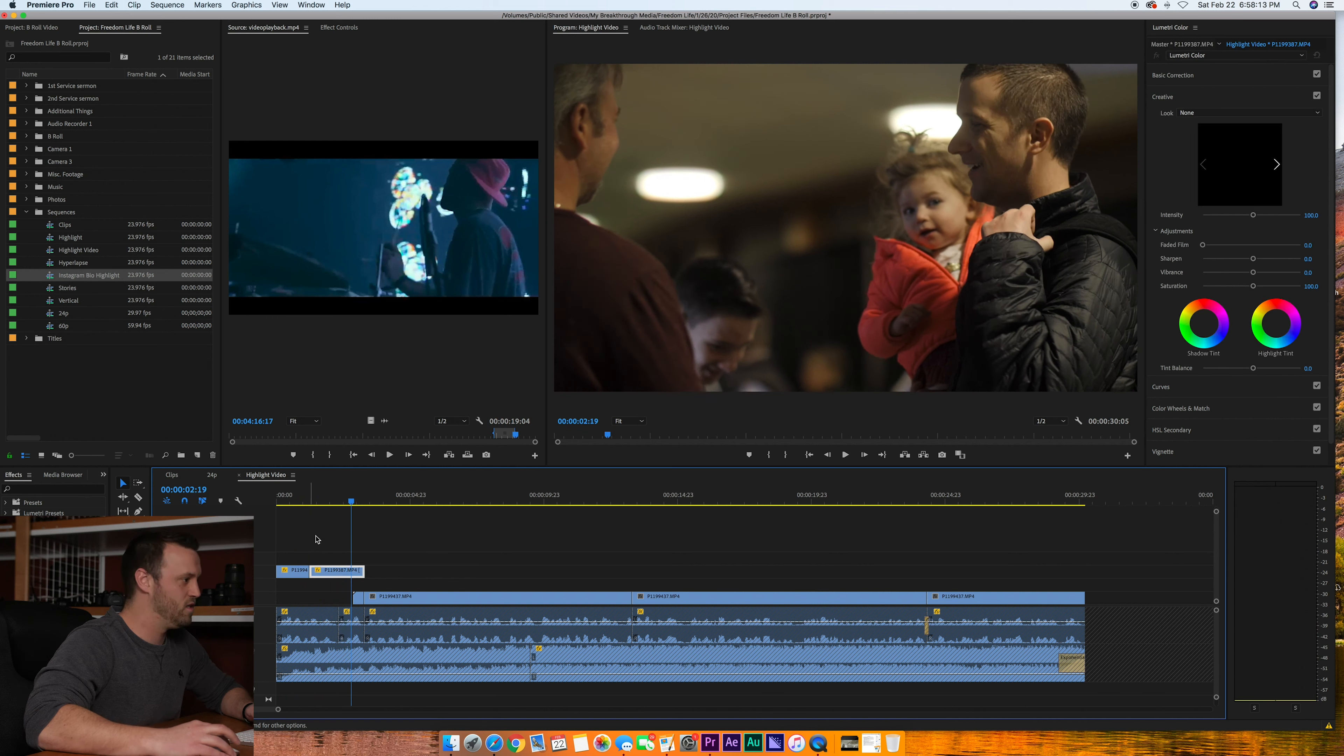
{"action": "left_click_drag", "start_coordinate": [362, 570], "coordinate": [352, 570]}
{"action": "left_click", "coordinate": [382, 543]}
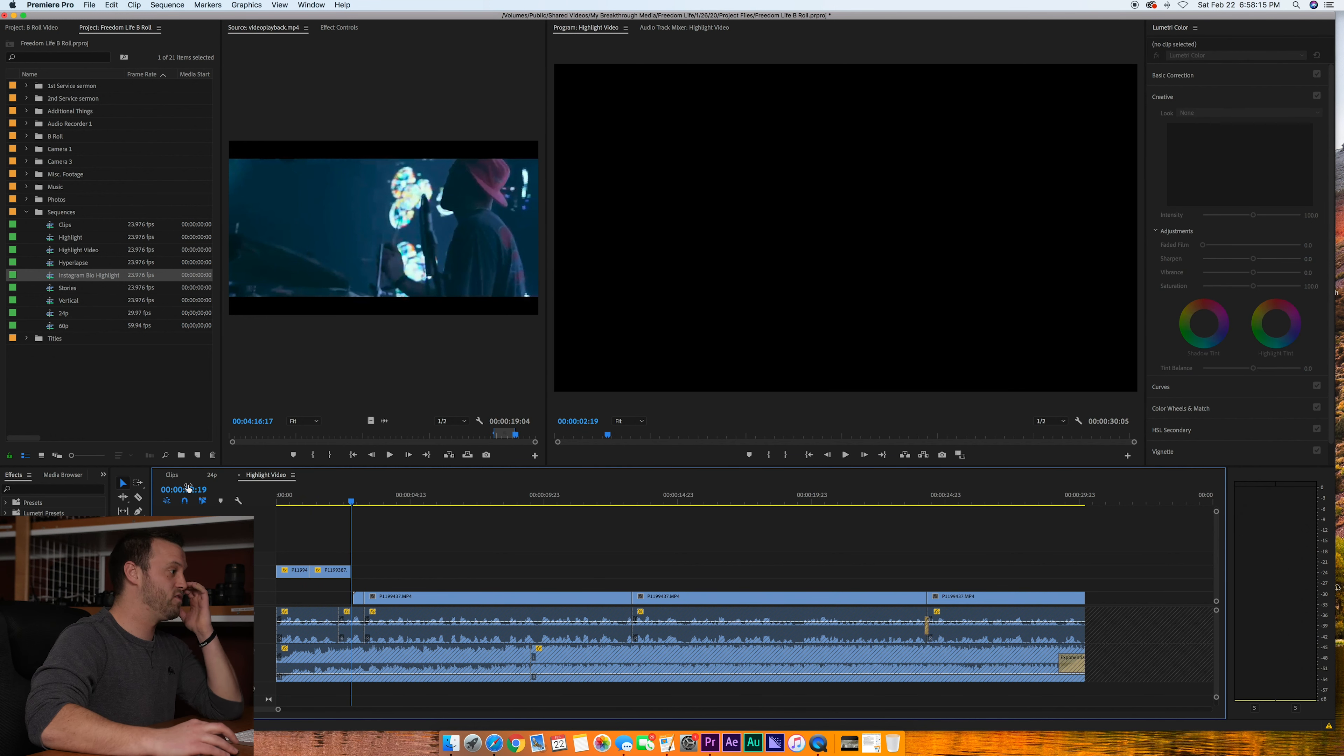
- Copy the first B-Roll Decor clip, P1199368.MP4, from the Clips sequence and paste it after the two B-roll clips in Highlight Video
{"action": "left_click", "coordinate": [172, 475]}
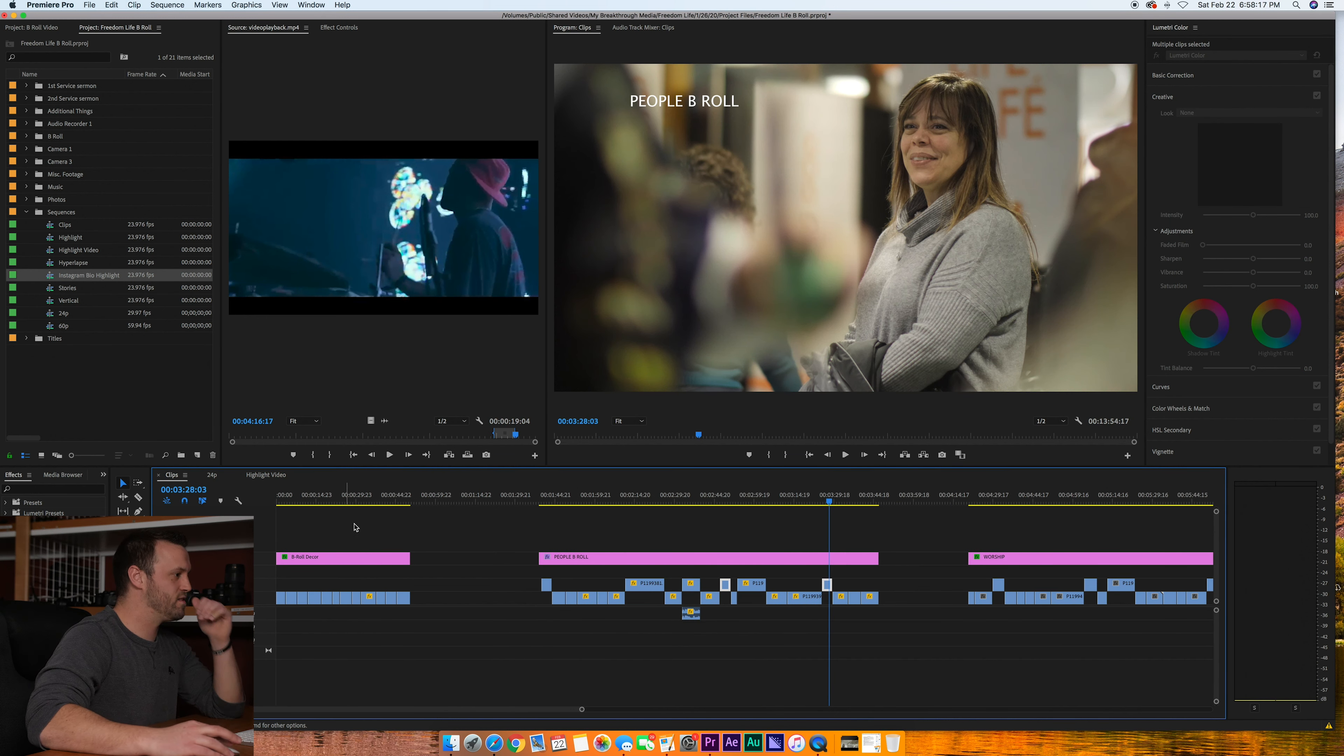
{"action": "left_click", "coordinate": [287, 502]}
{"action": "key", "text": "equal"}
{"action": "key", "text": "equal"}
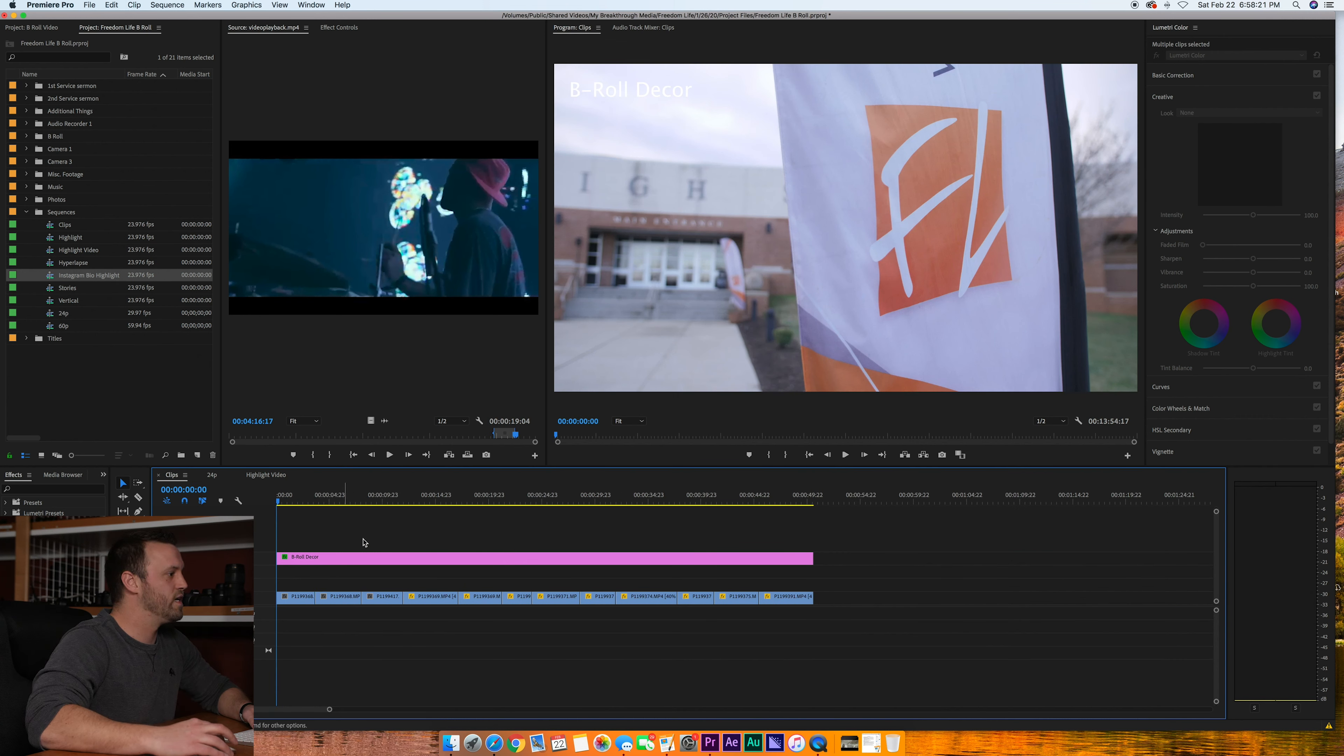
{"action": "left_click", "coordinate": [303, 501]}
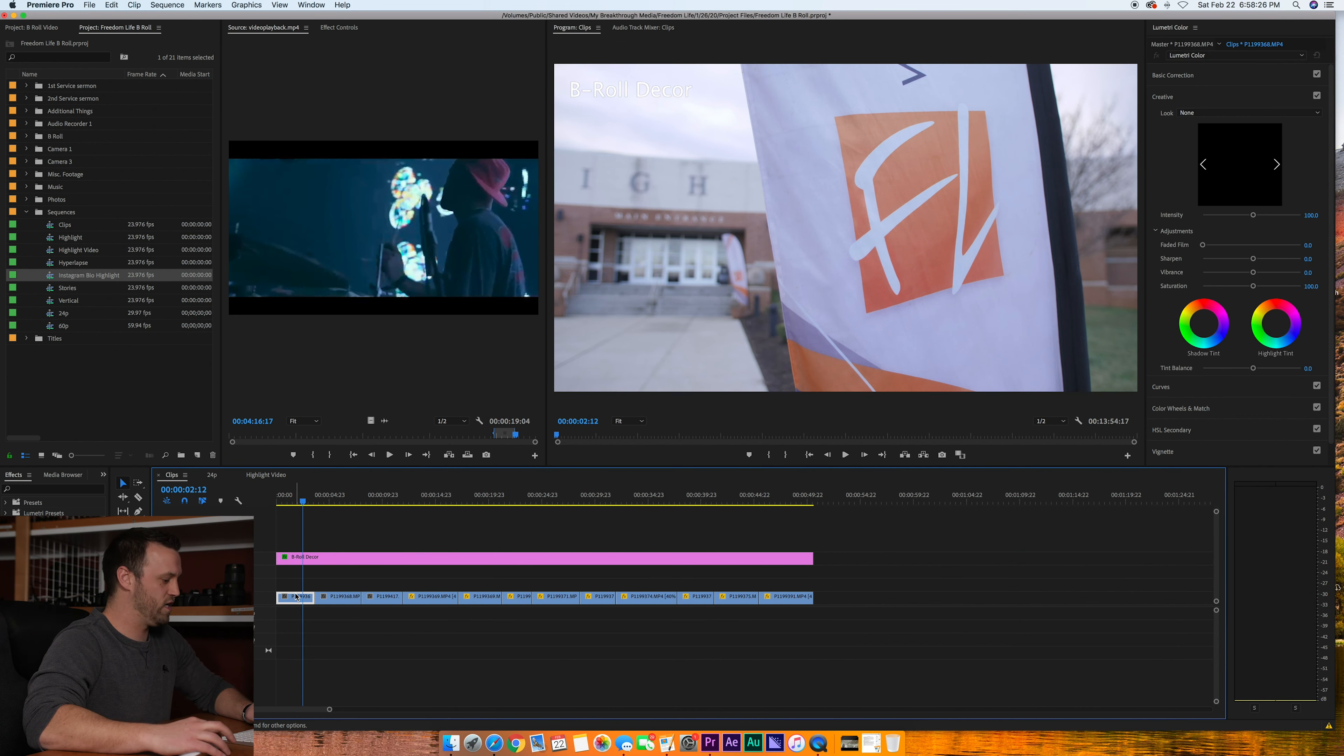
{"action": "left_click", "coordinate": [277, 475]}
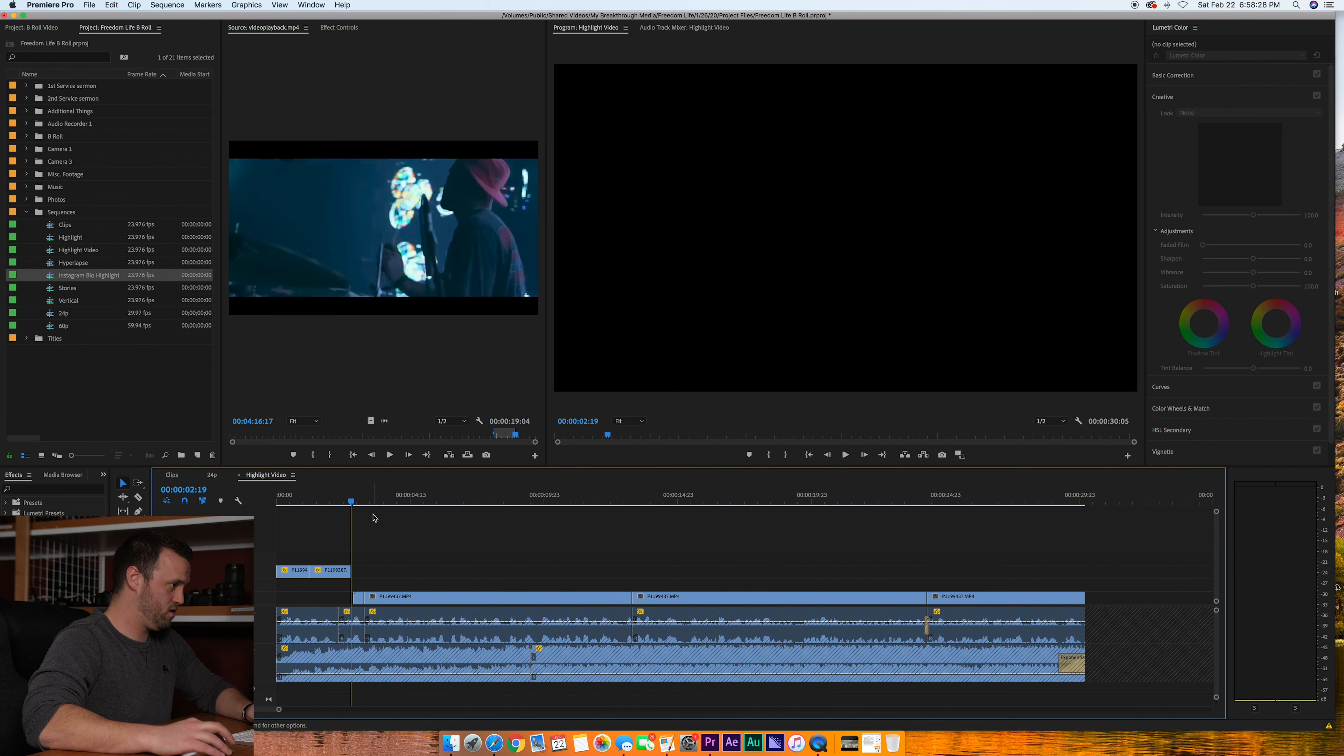
{"action": "key", "text": "super+v"}
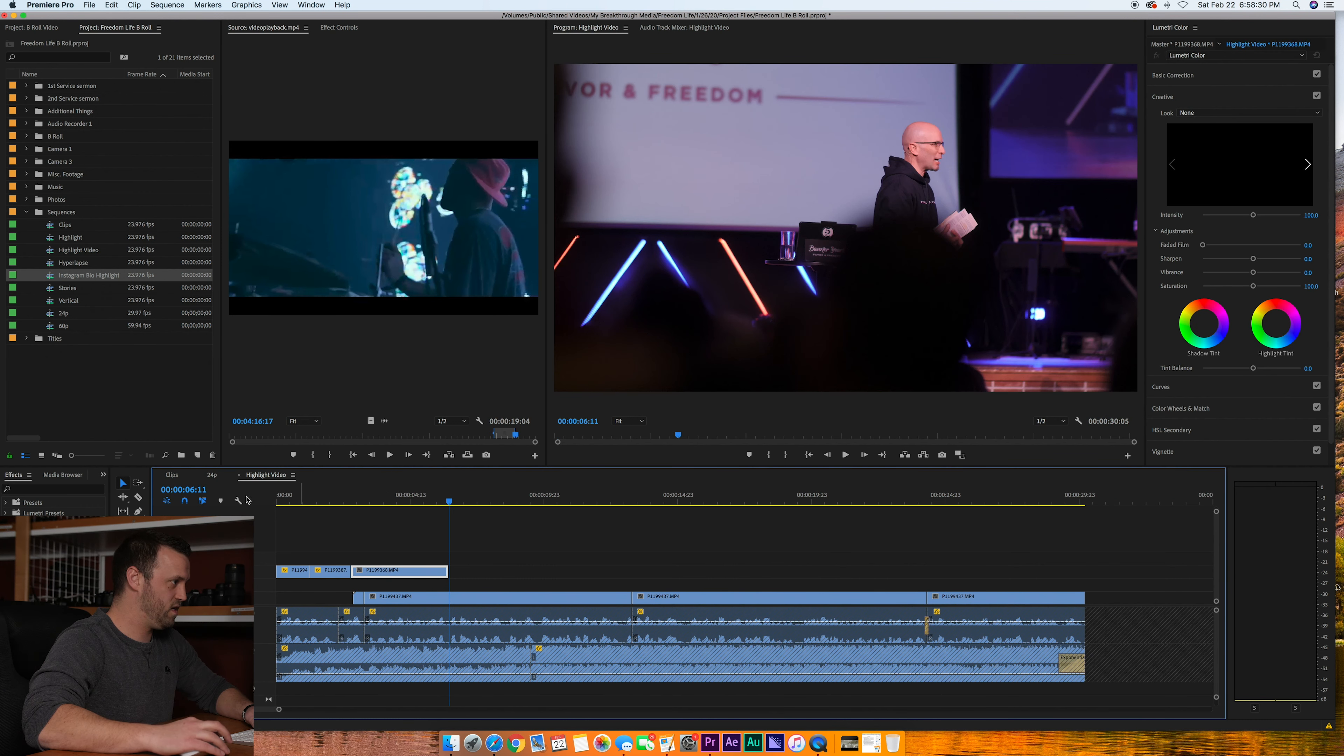
- Shorten the flag clip P1199368.MP4 and move its start earlier to about 00:00:02:14, over the second B-roll clip's tail, then play the transition
{"action": "left_click_drag", "start_coordinate": [301, 500], "coordinate": [246, 500]}
{"action": "key", "text": "space"}
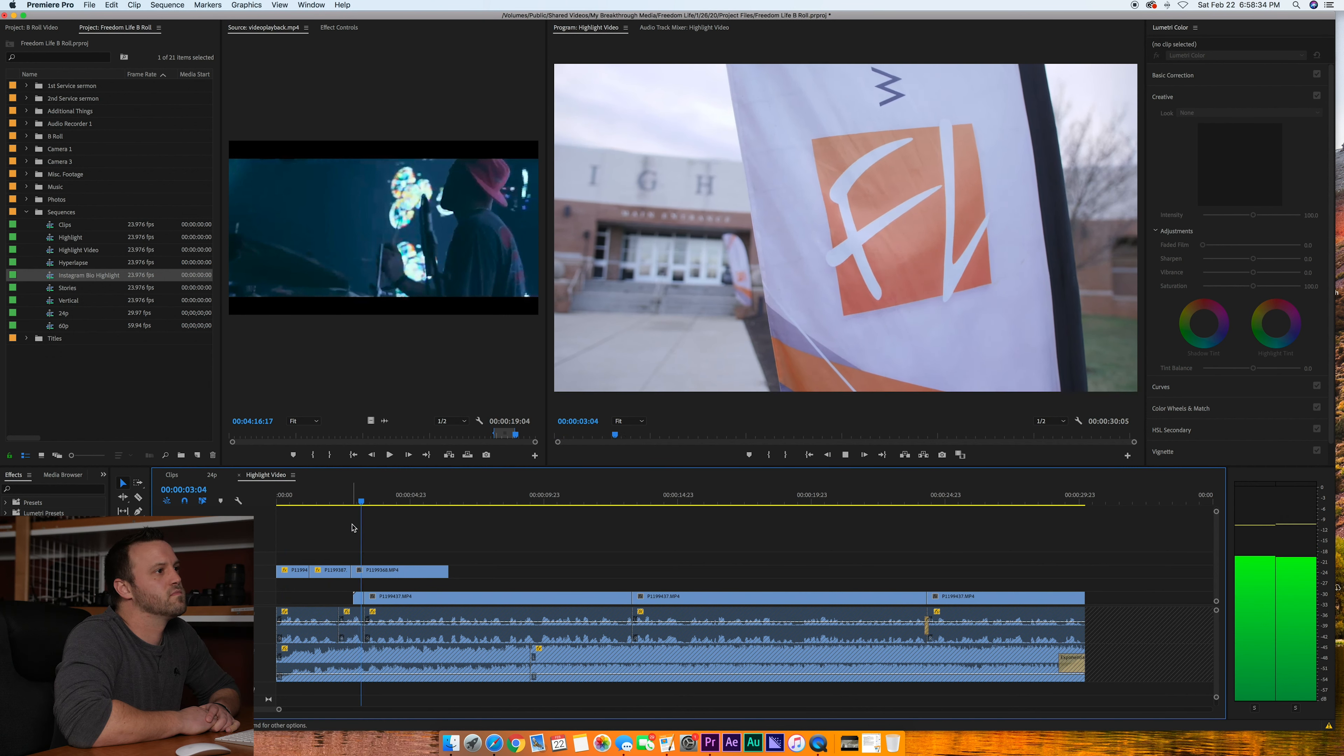
{"action": "left_click", "coordinate": [440, 571]}
{"action": "key", "text": "space"}
{"action": "left_click_drag", "start_coordinate": [415, 574], "coordinate": [346, 553]}
{"action": "left_click", "coordinate": [319, 501]}
{"action": "key", "text": "space"}
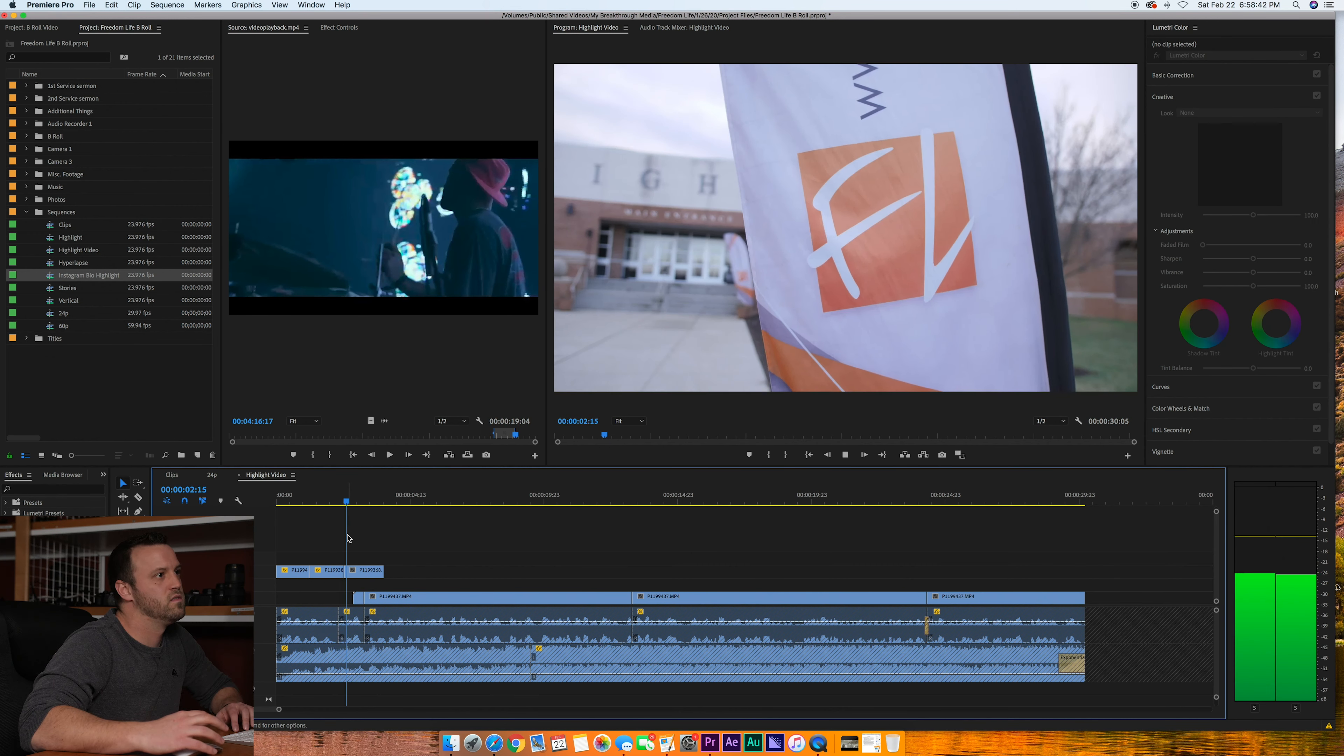
- Trim the flag clip's end to about 00:00:03:22 and play on into the sermon footage to check the cut
{"action": "left_click", "coordinate": [389, 573]}
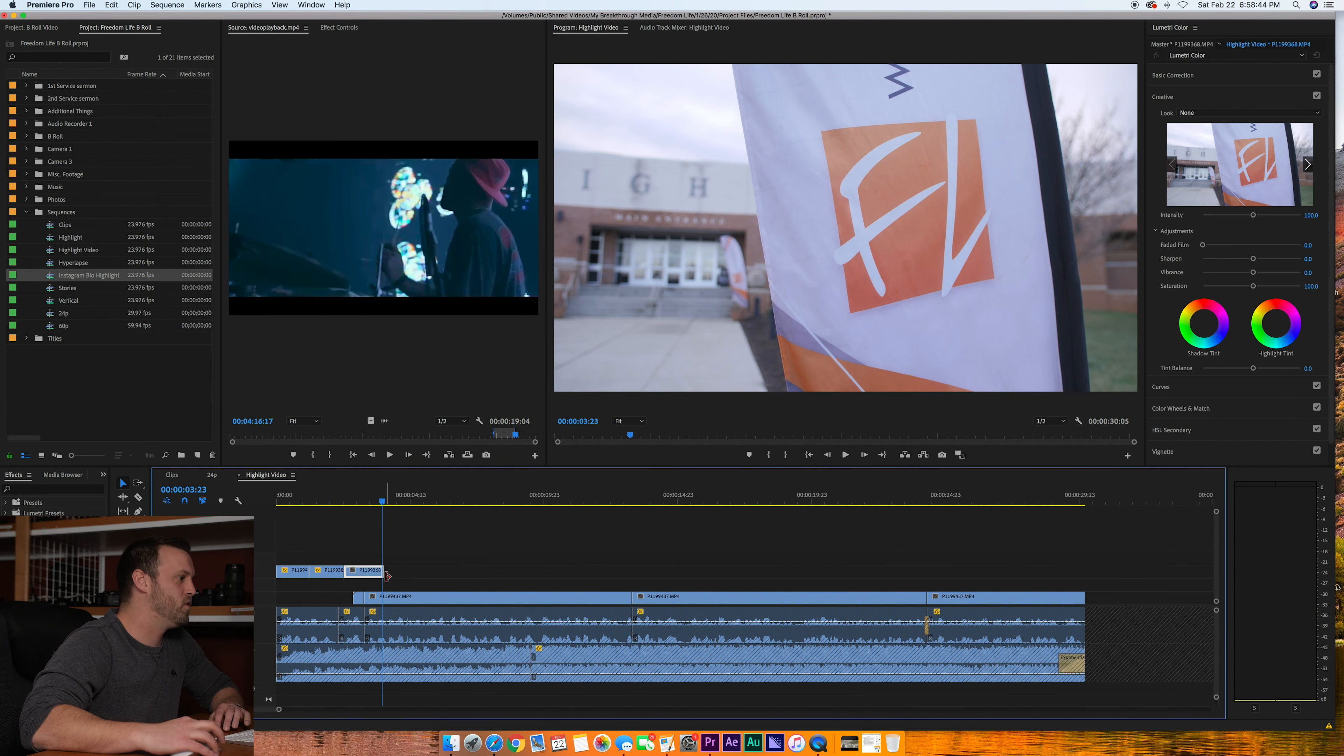
{"action": "left_click_drag", "start_coordinate": [386, 577], "coordinate": [382, 576]}
{"action": "left_click", "coordinate": [406, 554]}
{"action": "key", "text": "space"}
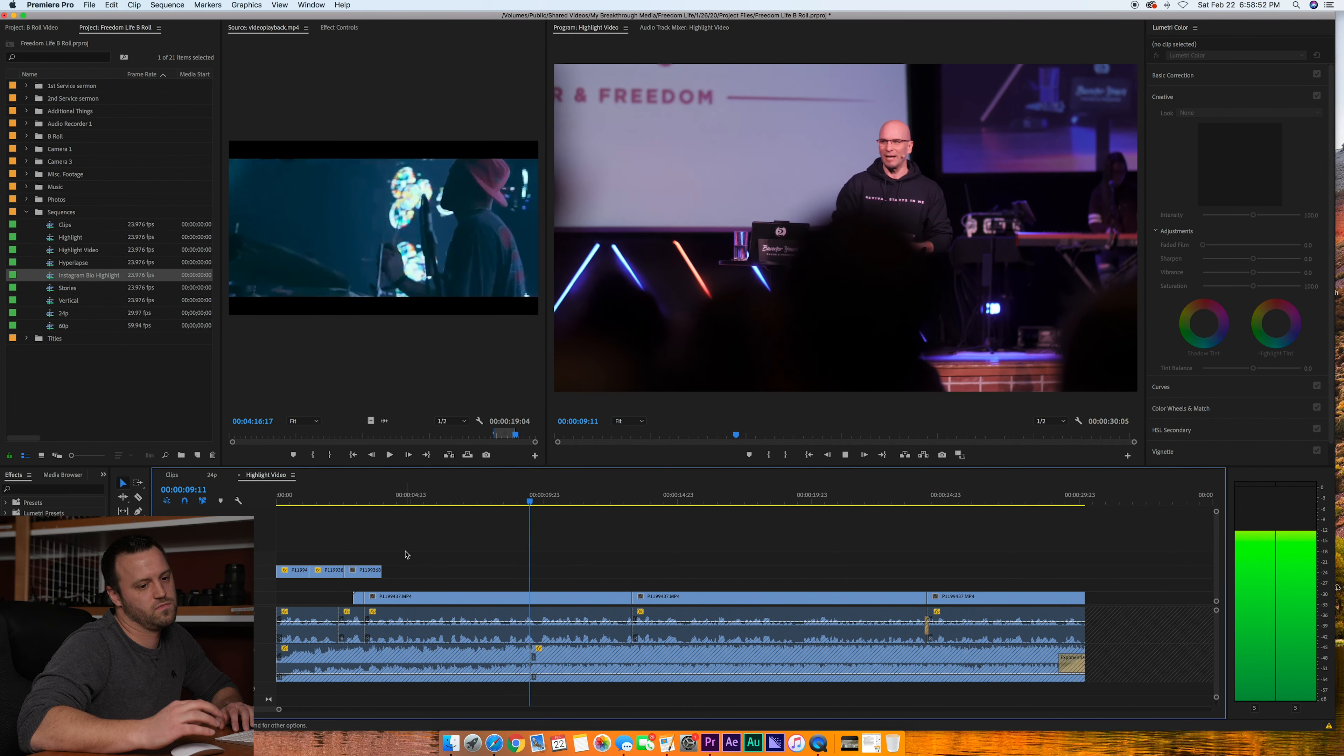
{"action": "key", "text": "space"}
{"action": "left_click", "coordinate": [373, 499]}
{"action": "key", "text": "space"}
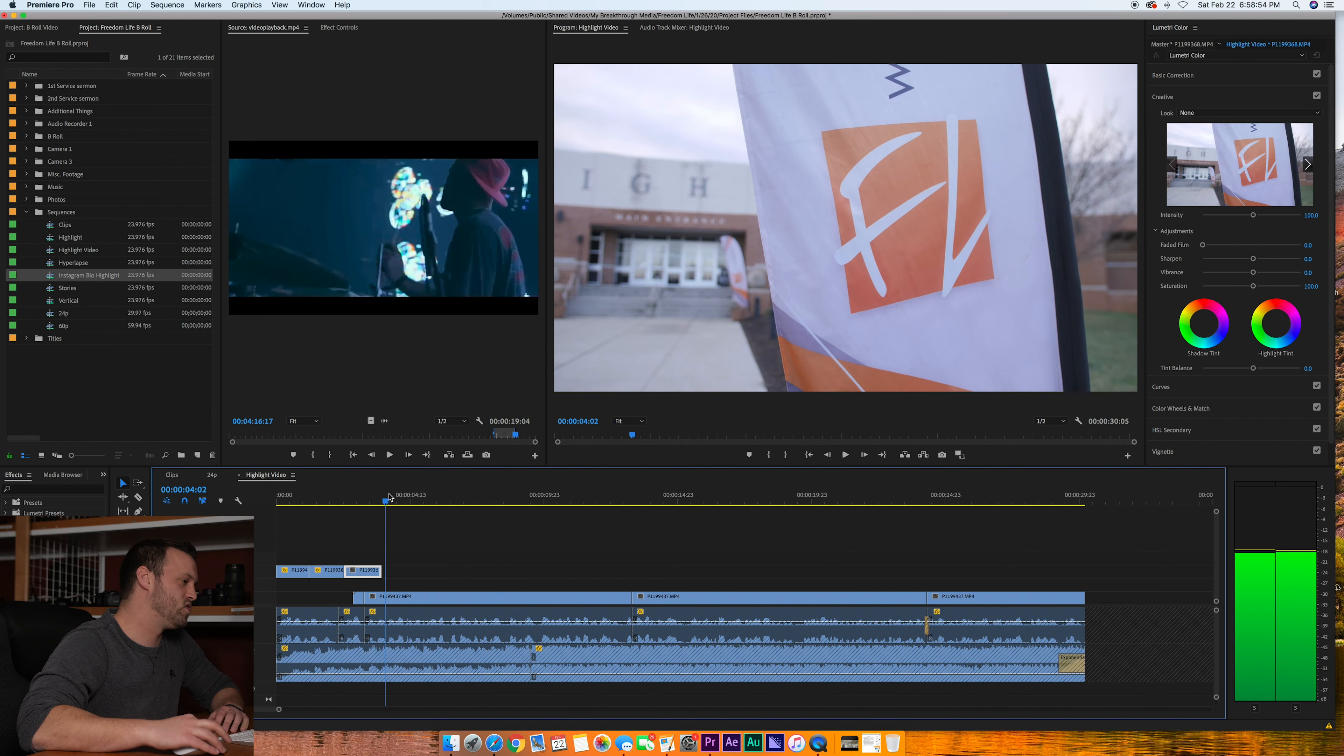
{"action": "key", "text": "space"}
- Copy the worship clip P1199423.MP4 at about 00:04:30 in the Clips sequence and place it after the flag clip in Highlight Video
{"action": "left_click", "coordinate": [176, 475]}
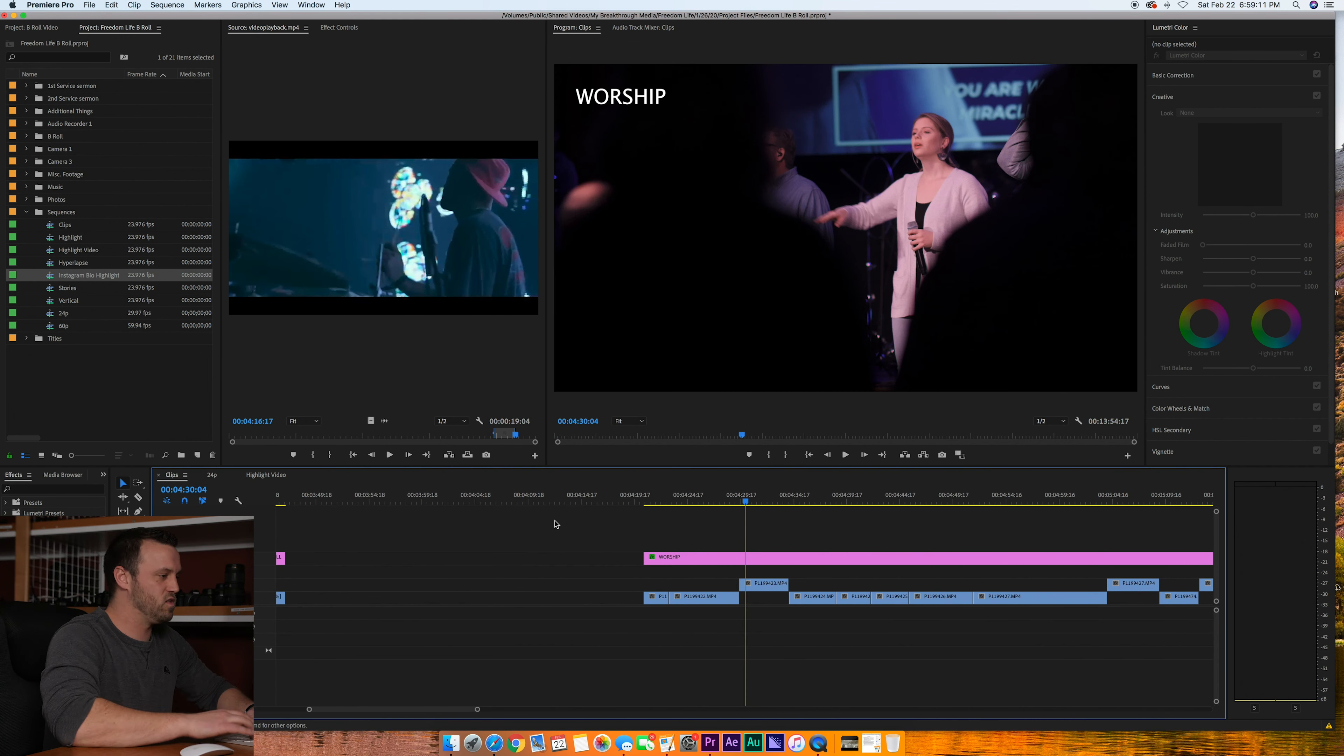
{"action": "key", "text": "space"}
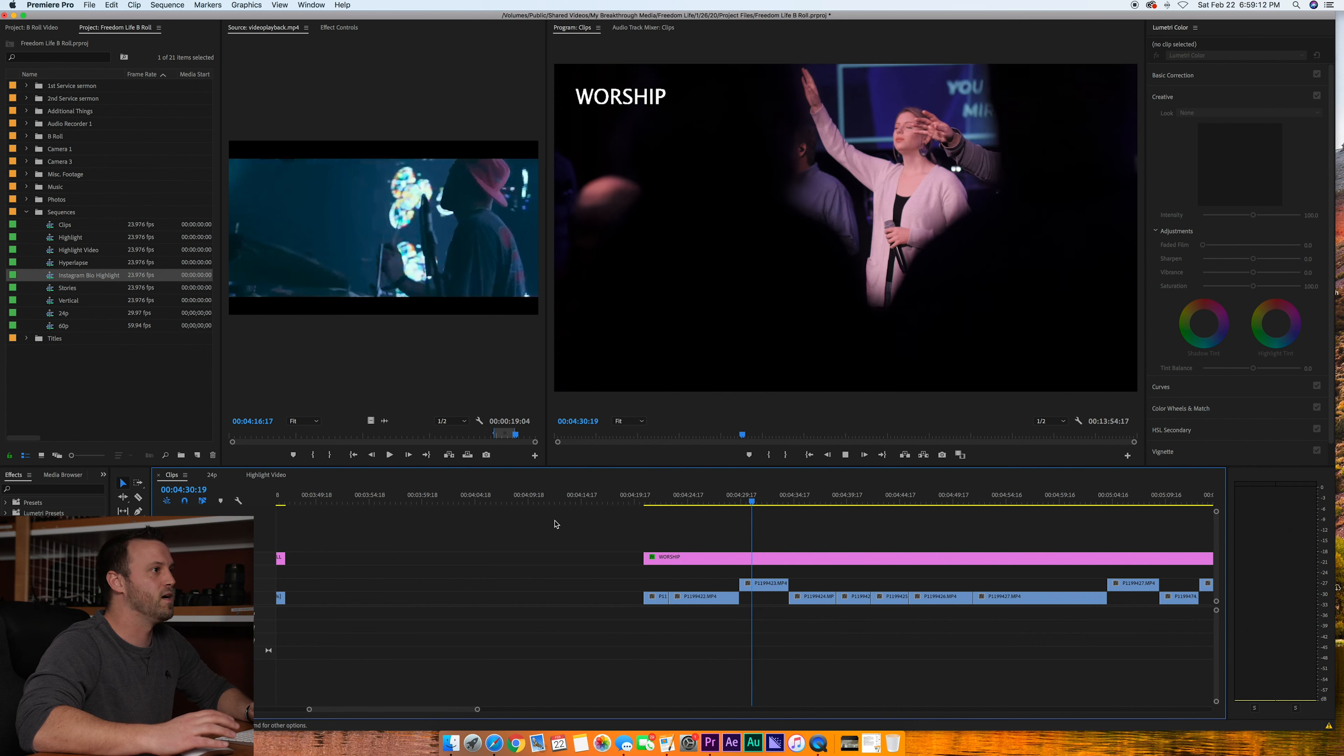
{"action": "left_click", "coordinate": [746, 494]}
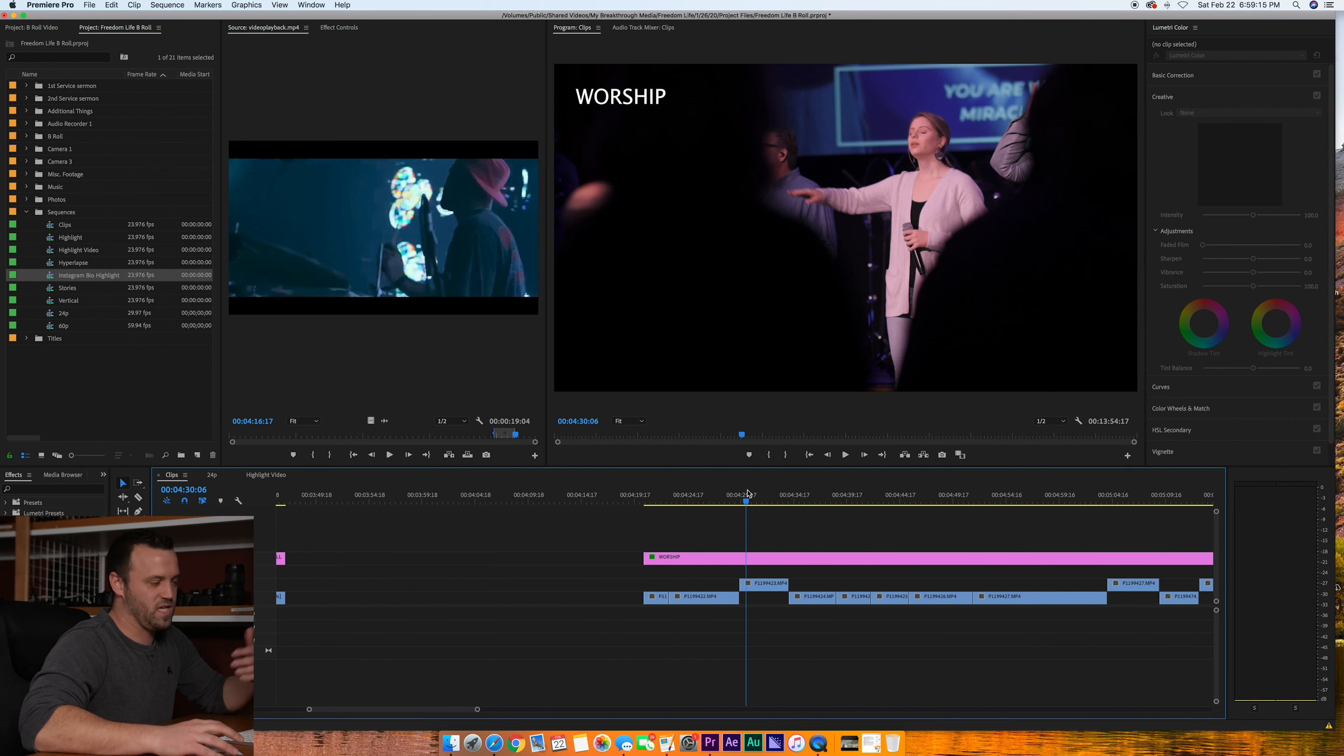
{"action": "left_click", "coordinate": [770, 585]}
{"action": "left_click_drag", "start_coordinate": [275, 478], "coordinate": [415, 579]}
- Play the cut from the flag into the worship clip P1199423.MP4 and trim the worship clip's end to about 00:00:05:17
{"action": "left_click", "coordinate": [372, 493]}
{"action": "left_click", "coordinate": [429, 558]}
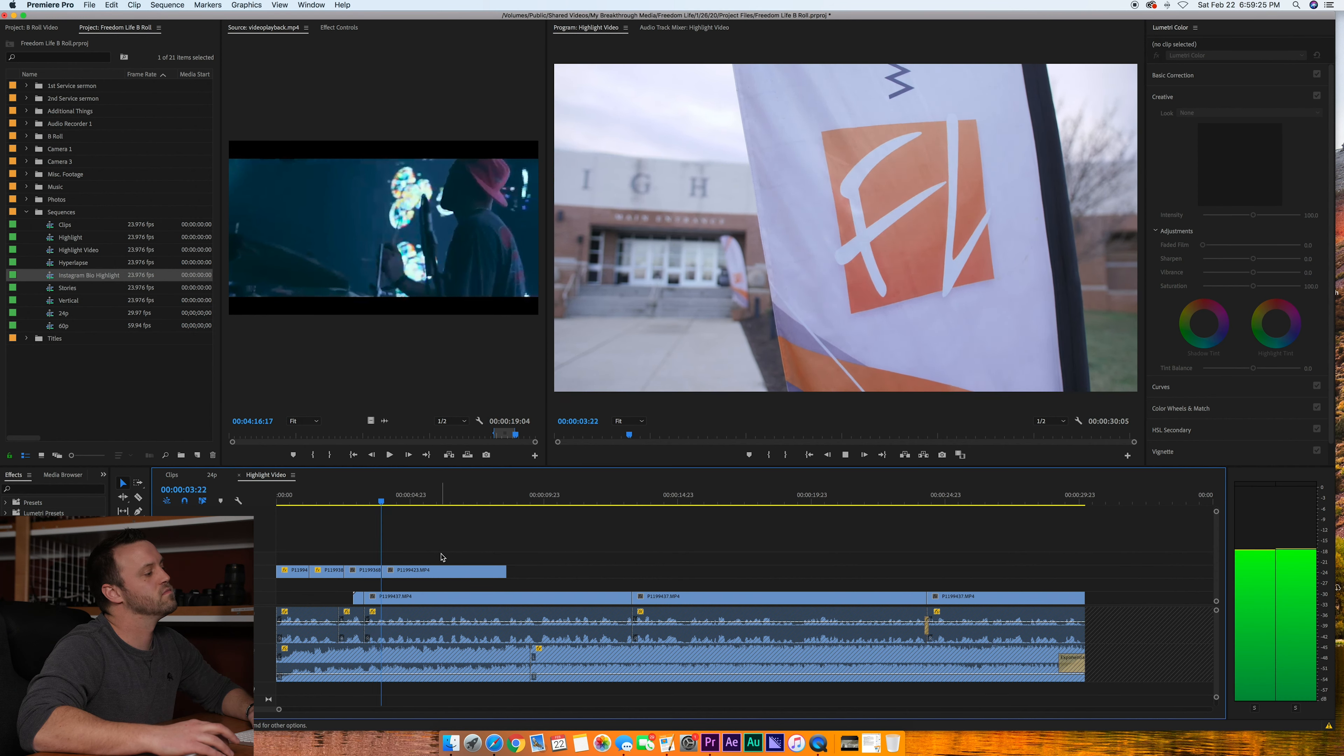
{"action": "key", "text": "space"}
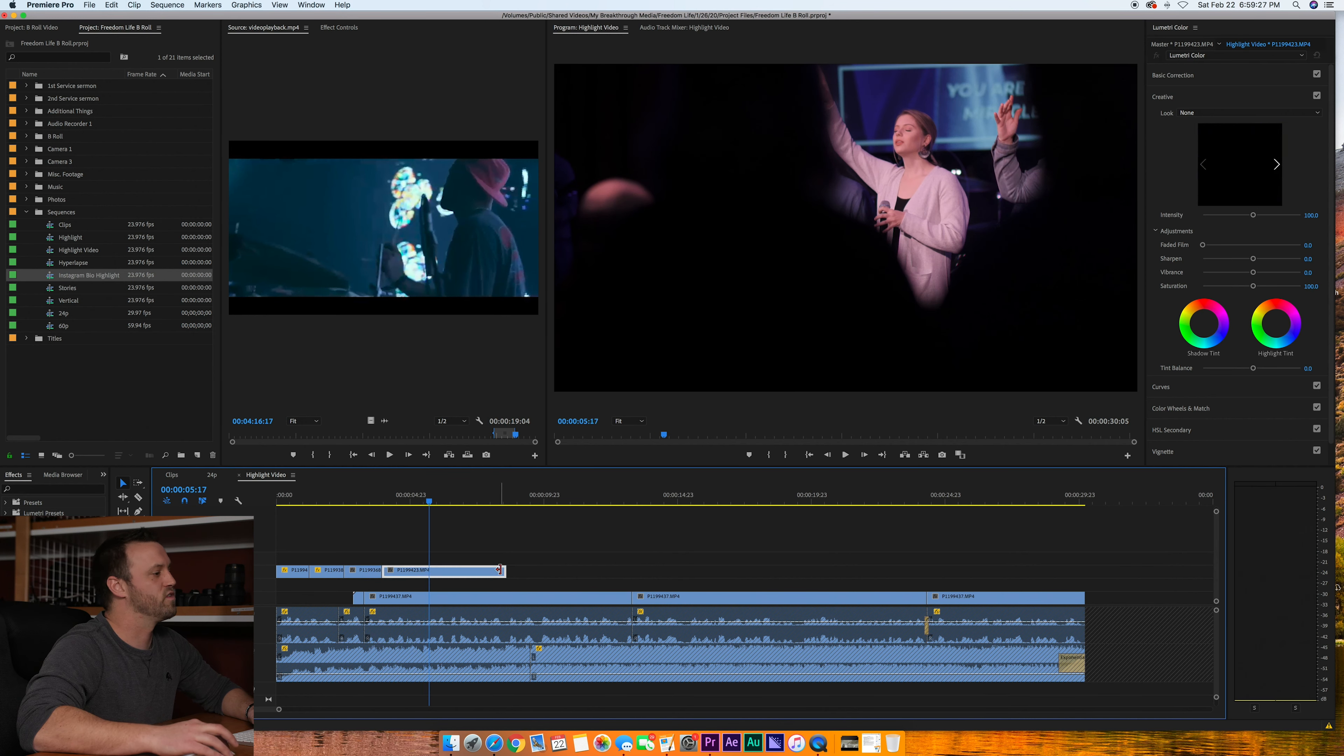
{"action": "left_click_drag", "start_coordinate": [505, 577], "coordinate": [431, 580]}
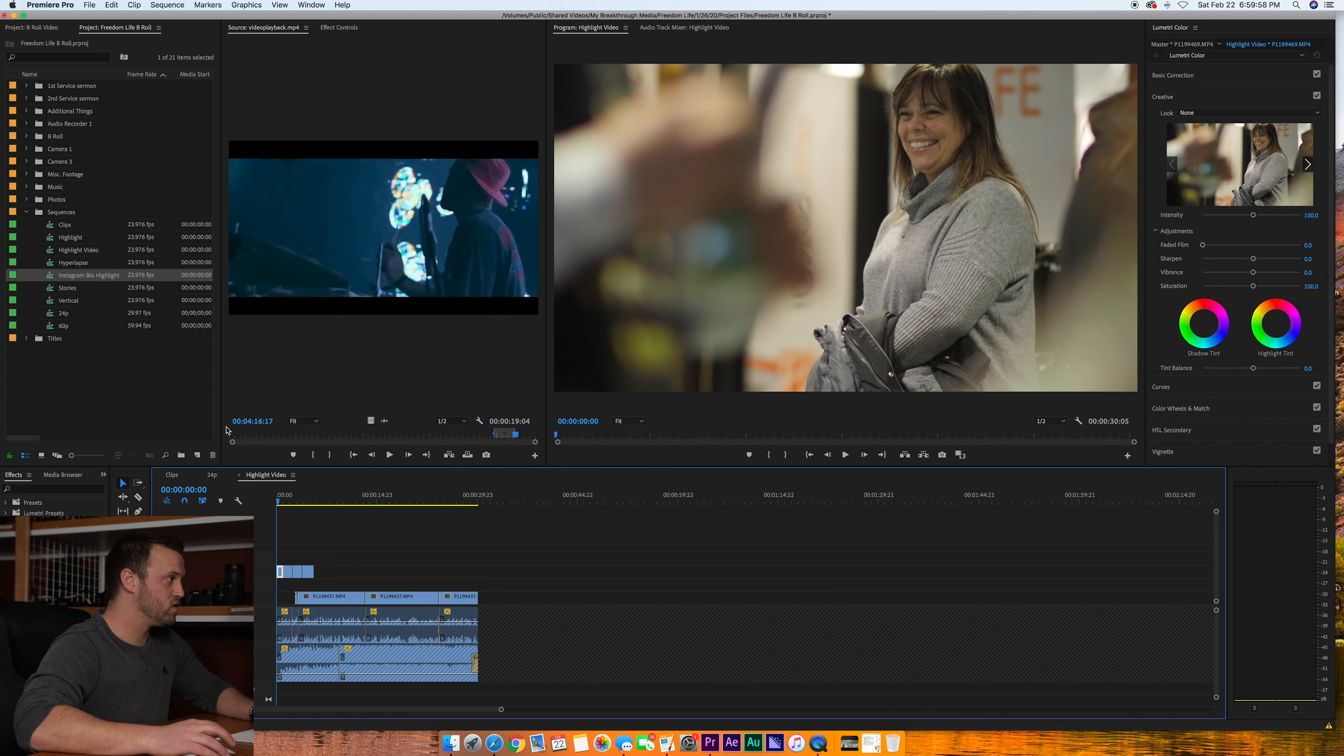
- Open the finished Instagram Bio Highlight sequence and play it through from the start
{"action": "double_click", "coordinate": [53, 279]}
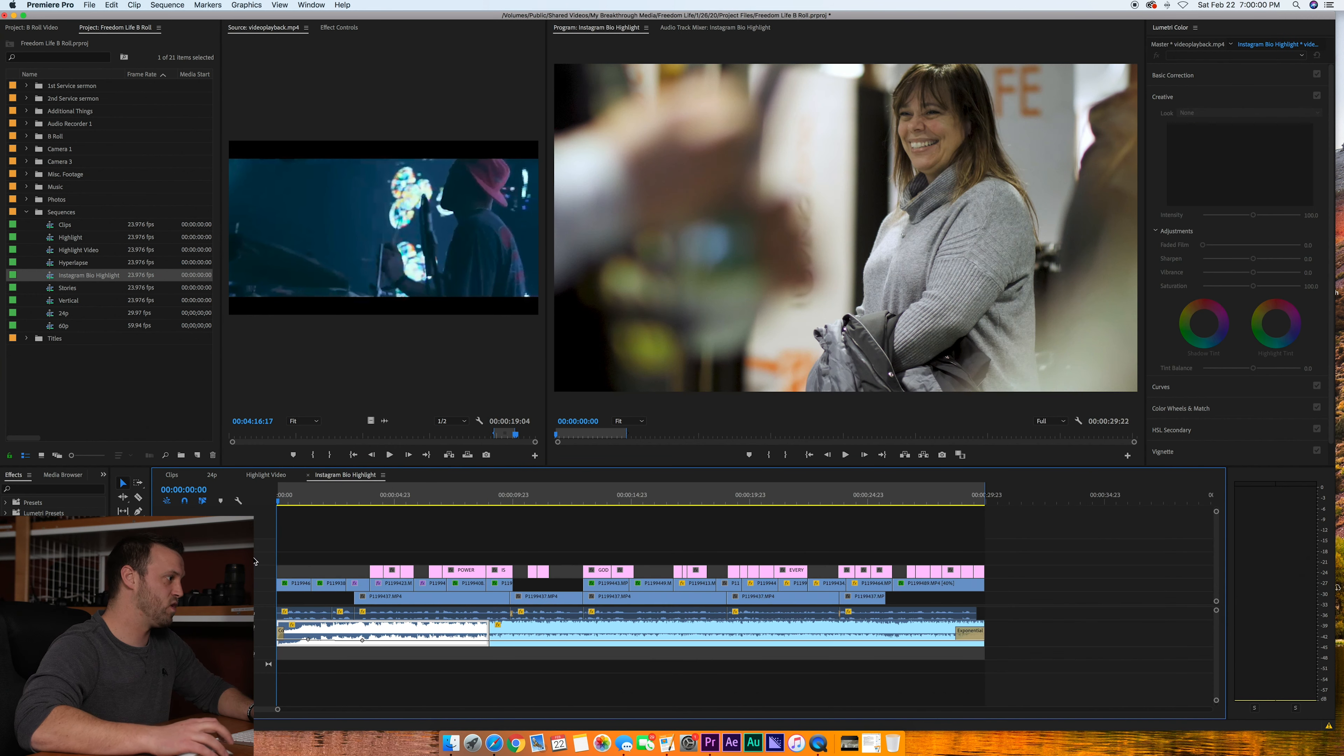
{"action": "key", "text": "space"}
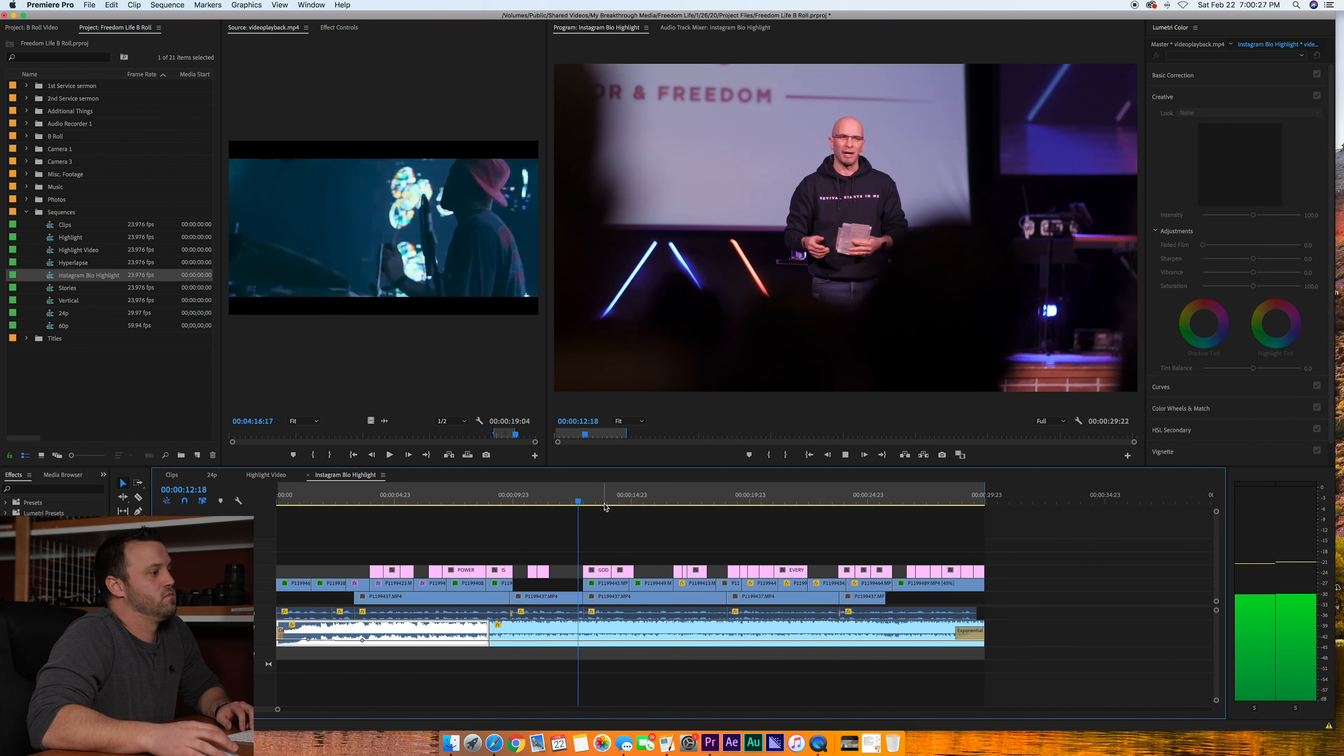
{"action": "key", "text": "space"}
{"action": "key", "text": "space"}
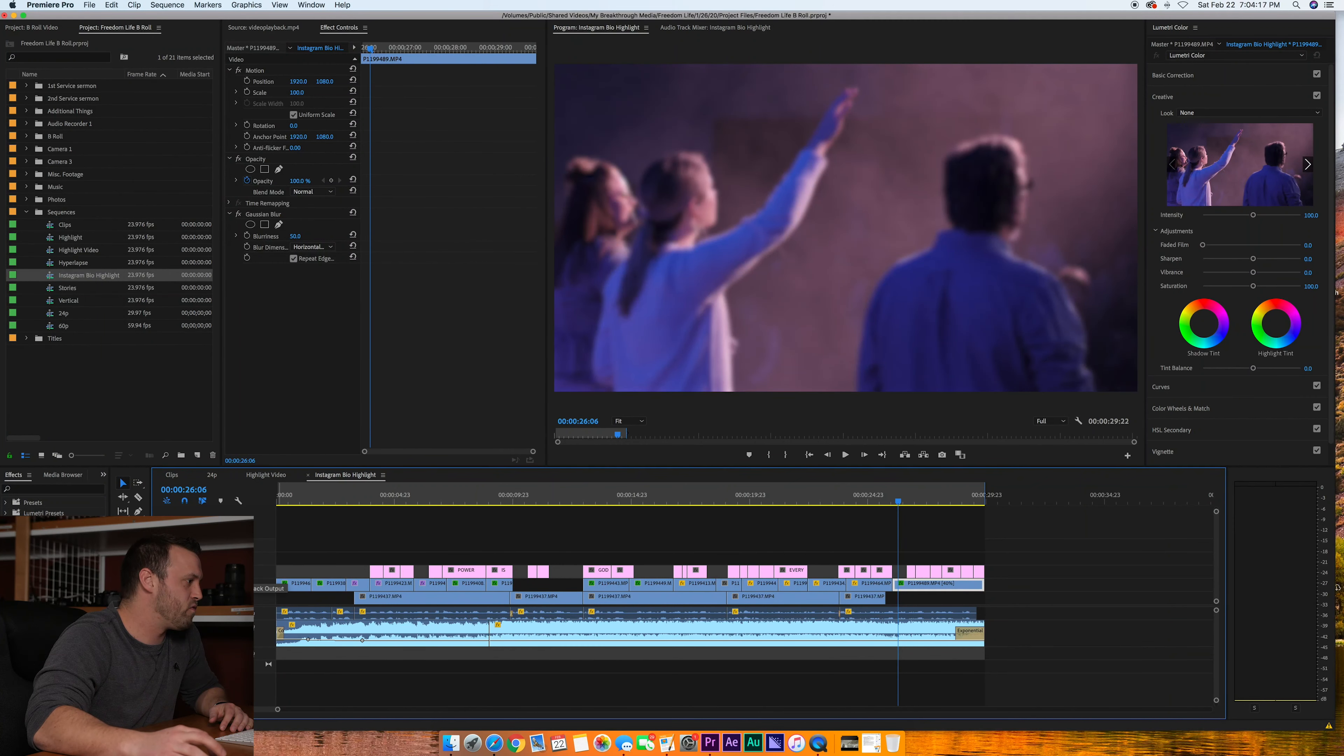
- Examine how the SPIRIT FILLED, LIFE GIVING, CHURCH and GOD'S titles are timed to the speech and B-roll, then play on from 00:00:06:14
{"action": "left_click", "coordinate": [376, 497]}
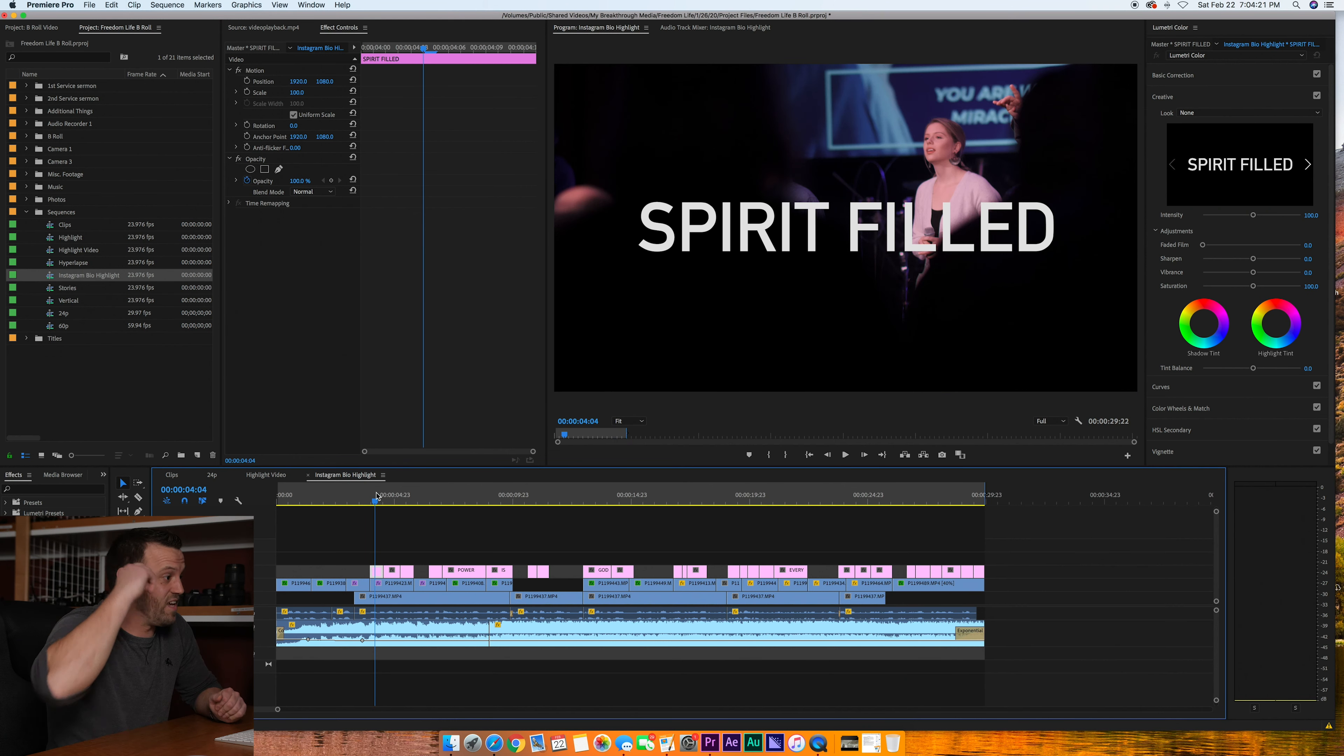
{"action": "left_click_drag", "start_coordinate": [382, 498], "coordinate": [407, 501]}
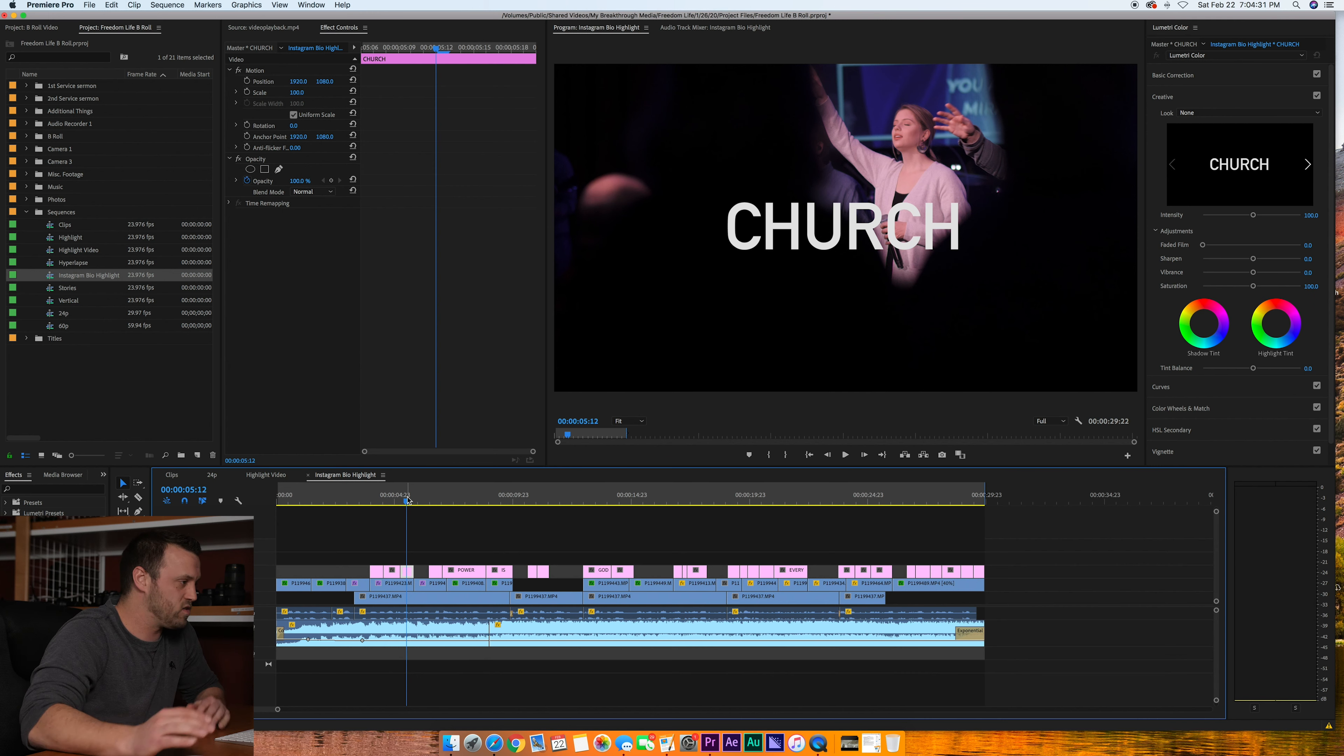
{"action": "left_click", "coordinate": [356, 498]}
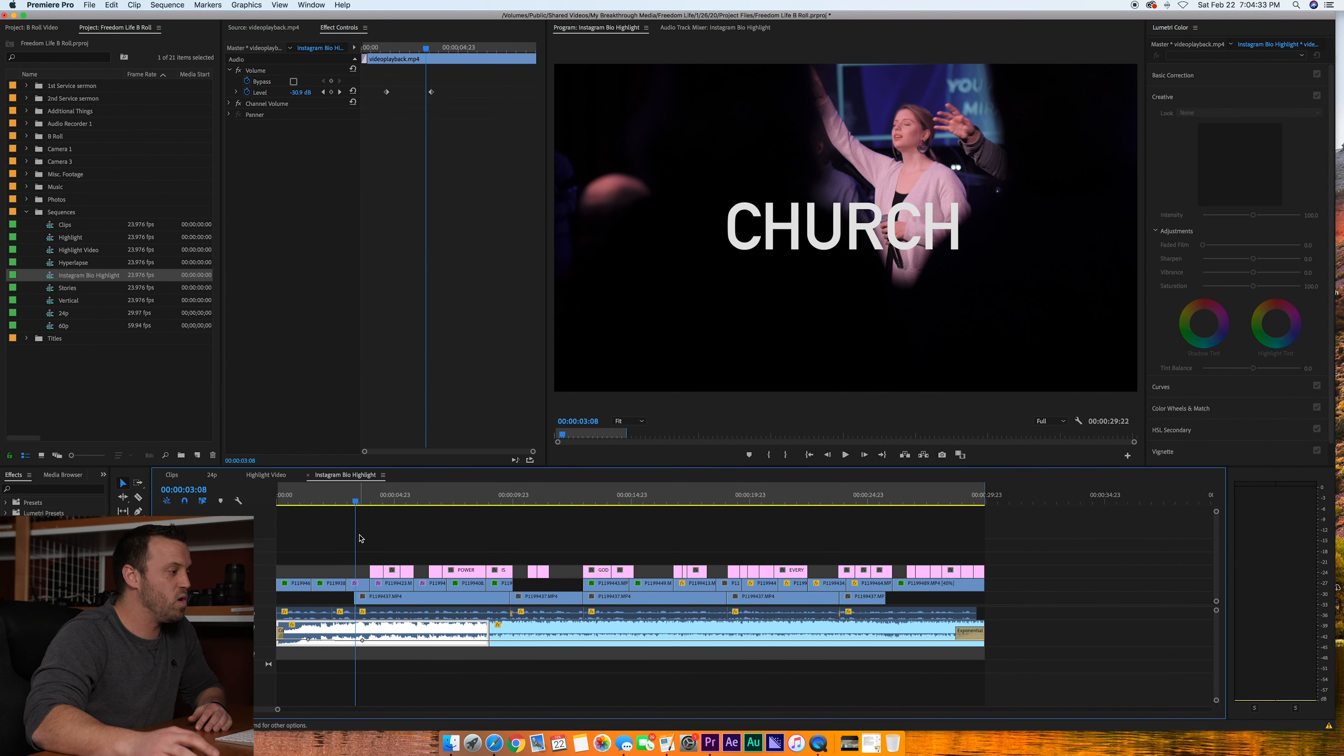
{"action": "left_click", "coordinate": [375, 500]}
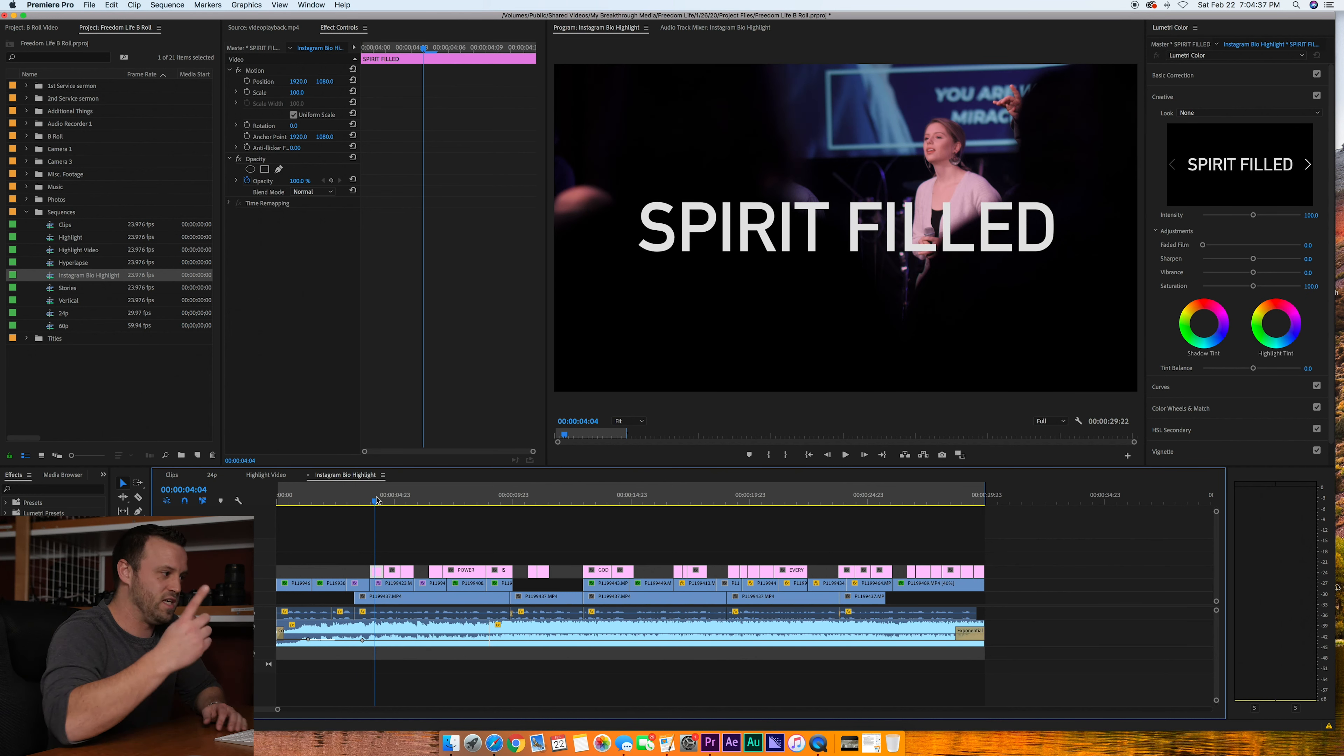
{"action": "left_click", "coordinate": [390, 499]}
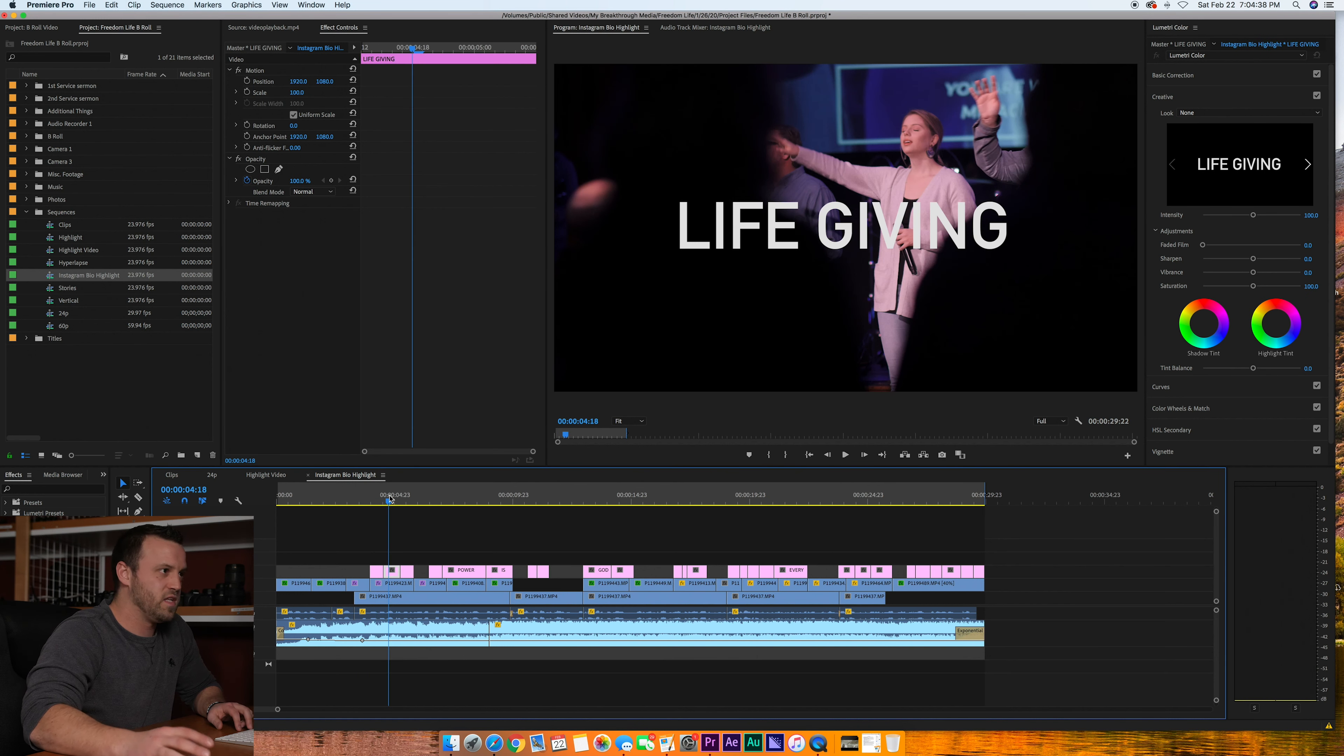
{"action": "left_click", "coordinate": [407, 499]}
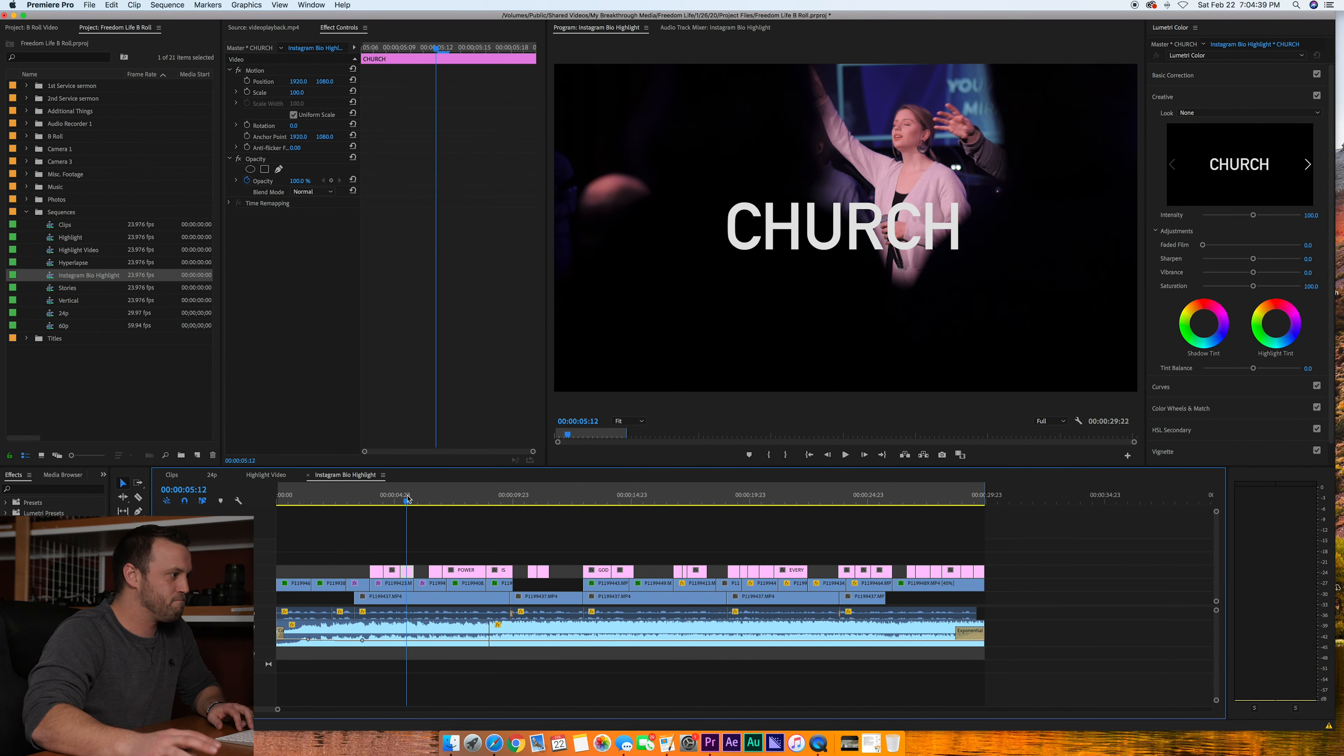
{"action": "left_click", "coordinate": [355, 499]}
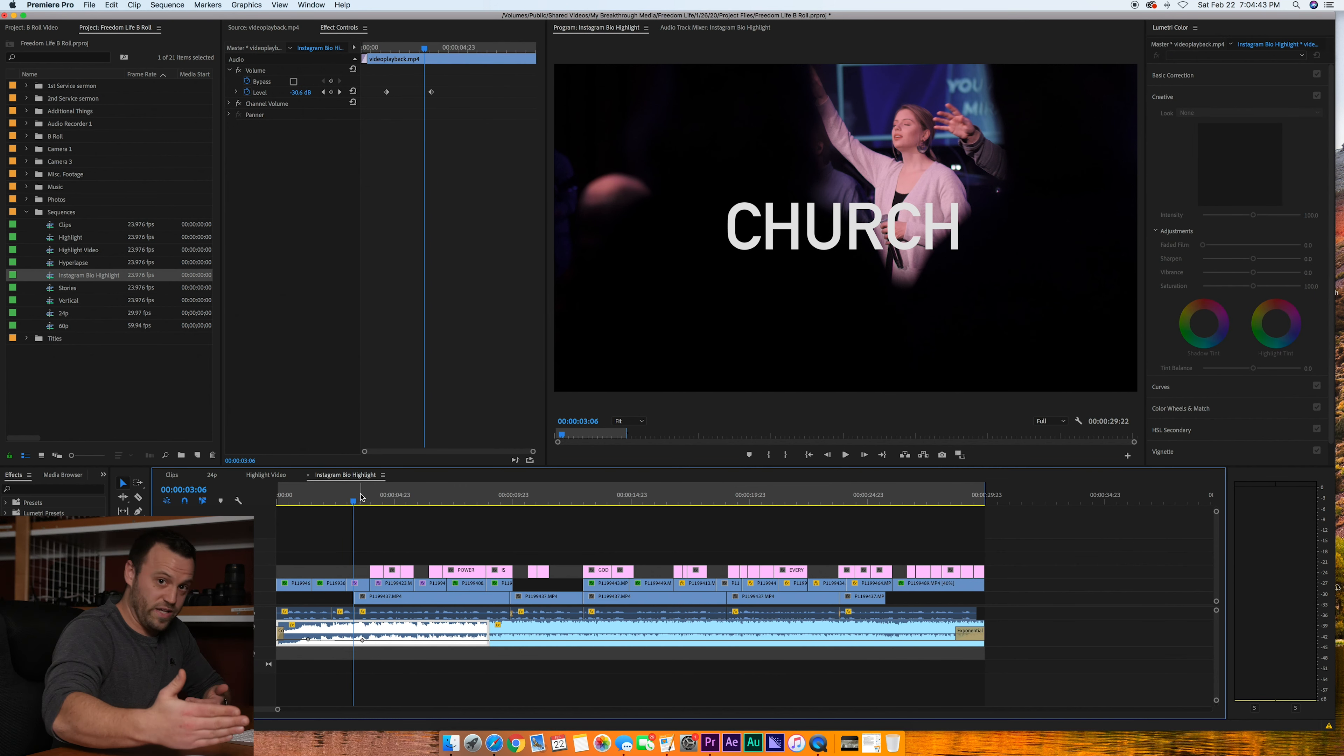
{"action": "left_click", "coordinate": [374, 498]}
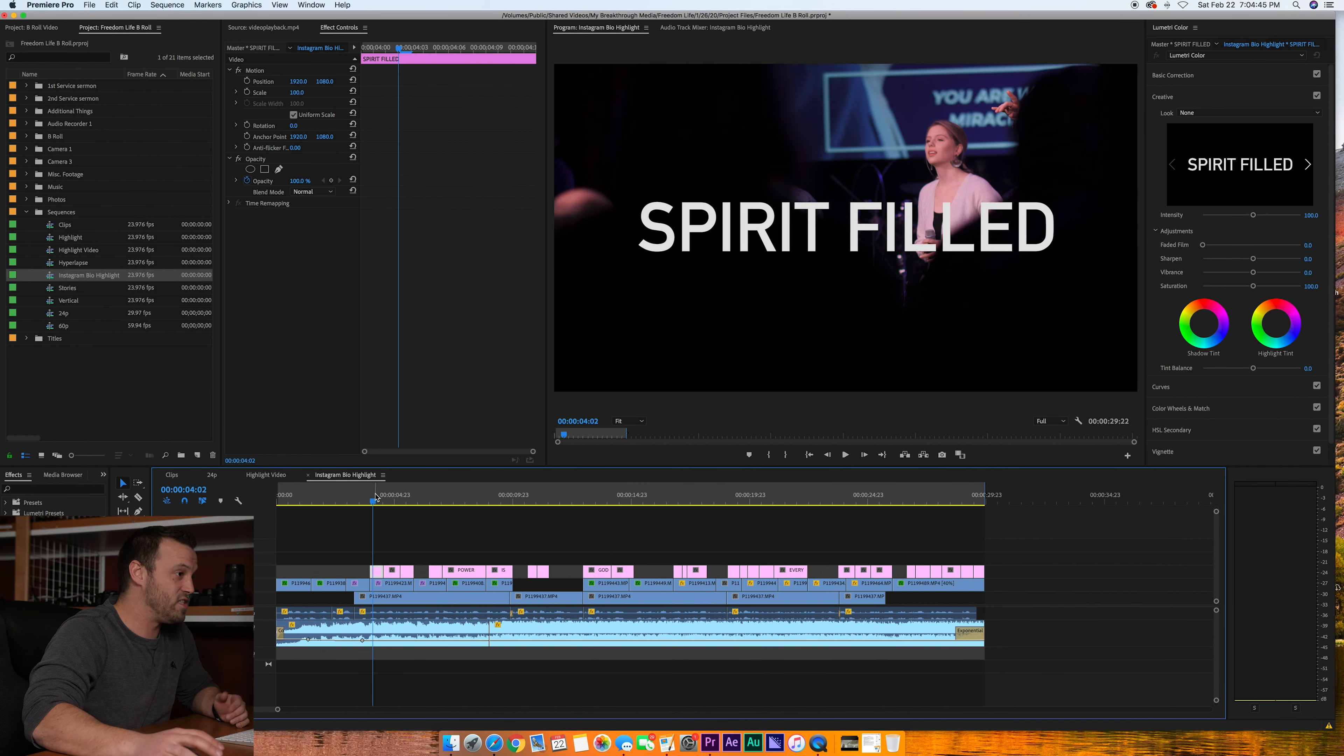
{"action": "left_click", "coordinate": [392, 500]}
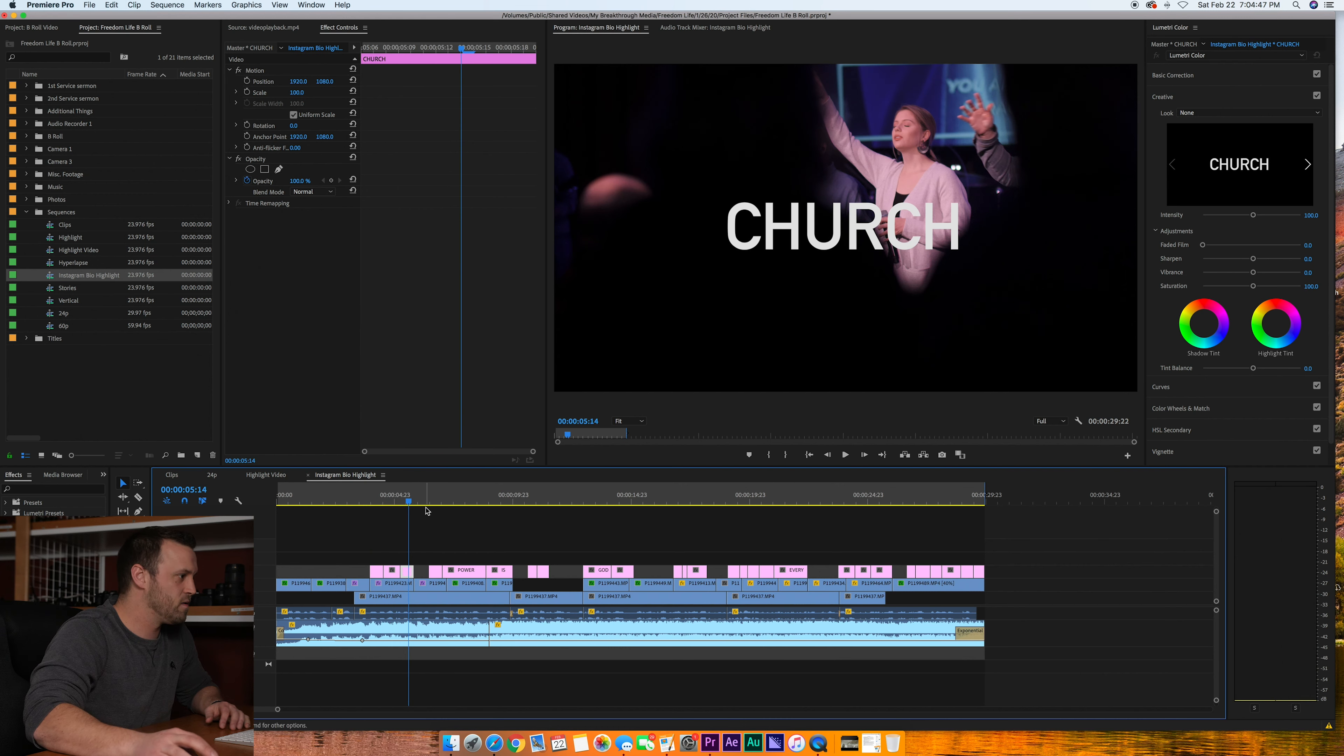
{"action": "left_click", "coordinate": [432, 498]}
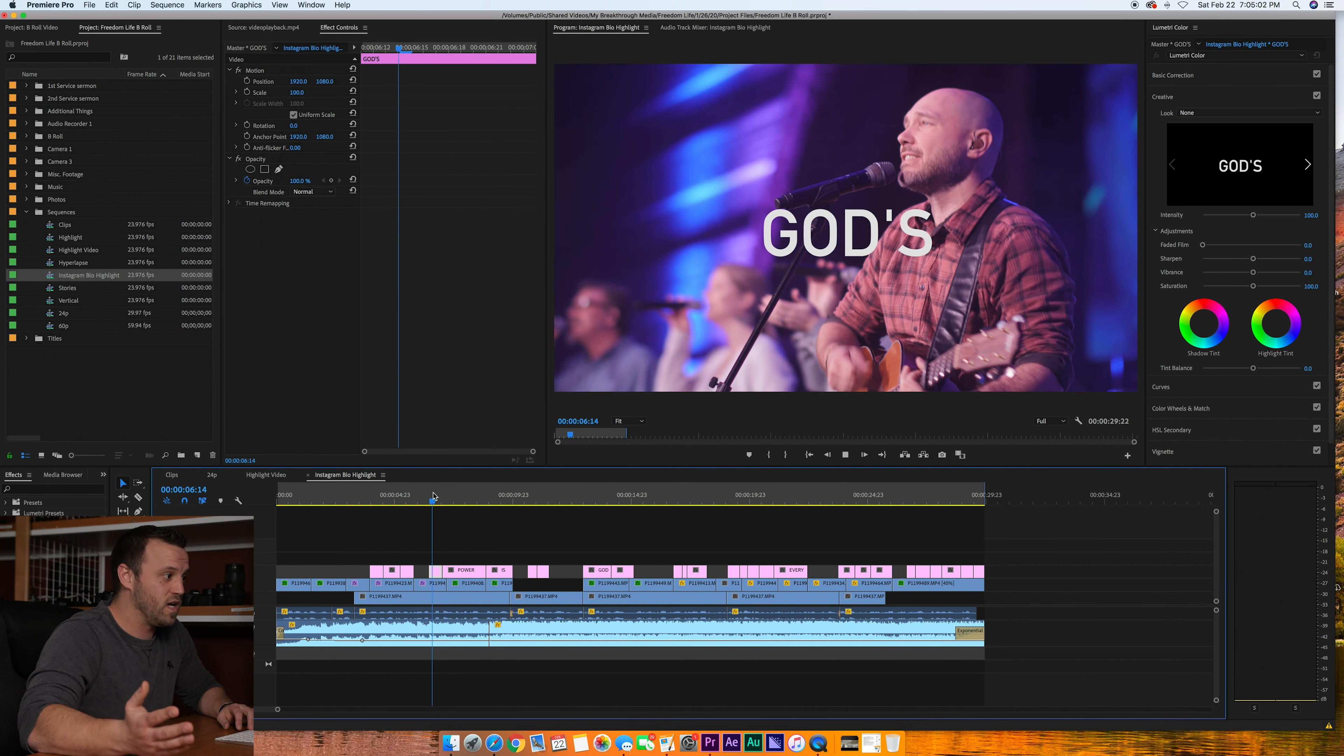
{"action": "key", "text": "space"}
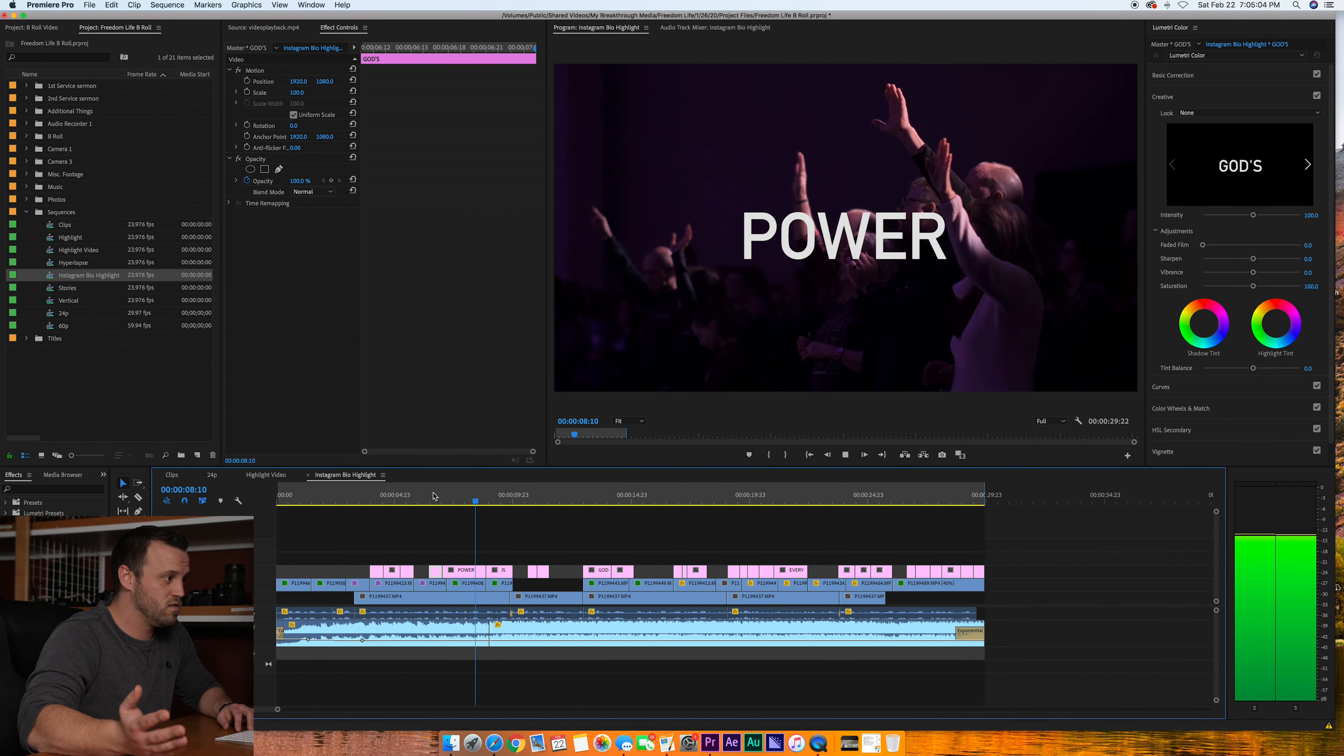
- Examine how the GOD'S, POWER and IS FOR TODAY titles are timed over the worship shots, and play on from 00:00:08:21
{"action": "key", "text": "space"}
{"action": "left_click_drag", "start_coordinate": [454, 495], "coordinate": [471, 496]}
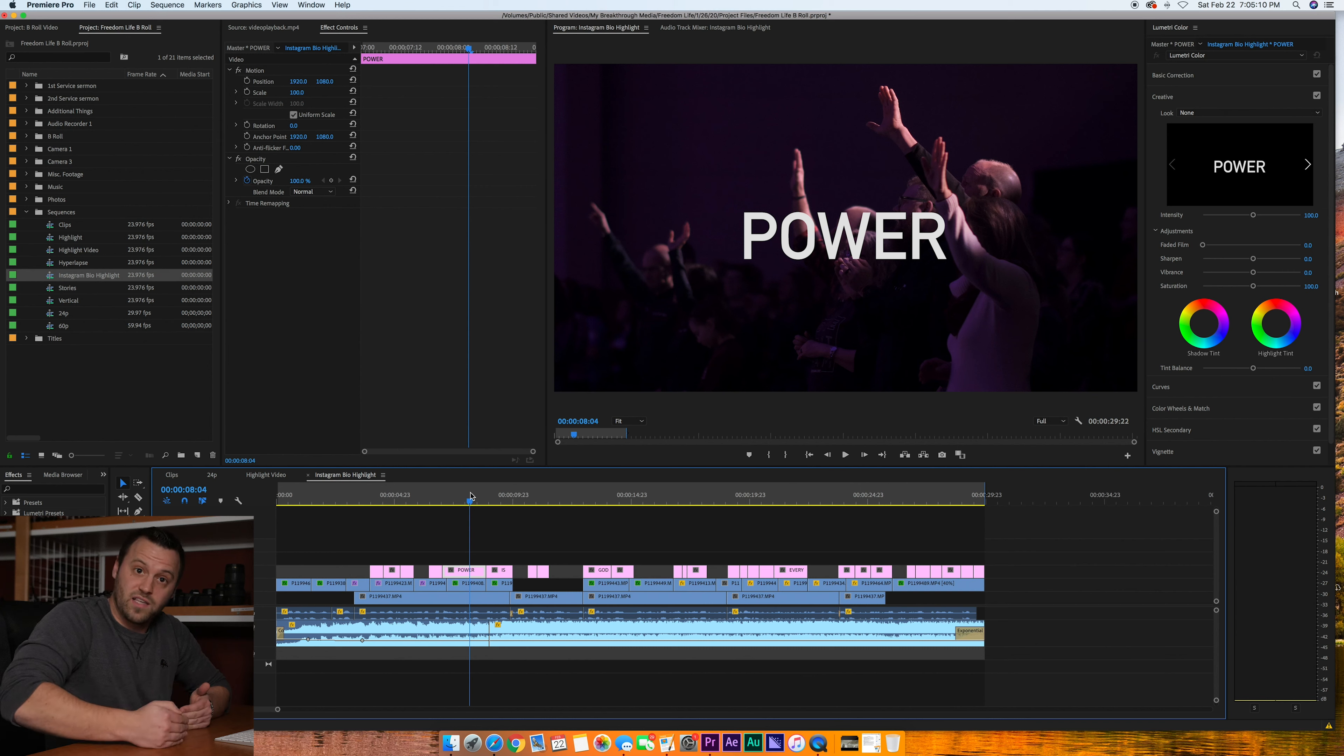
{"action": "left_click", "coordinate": [462, 500]}
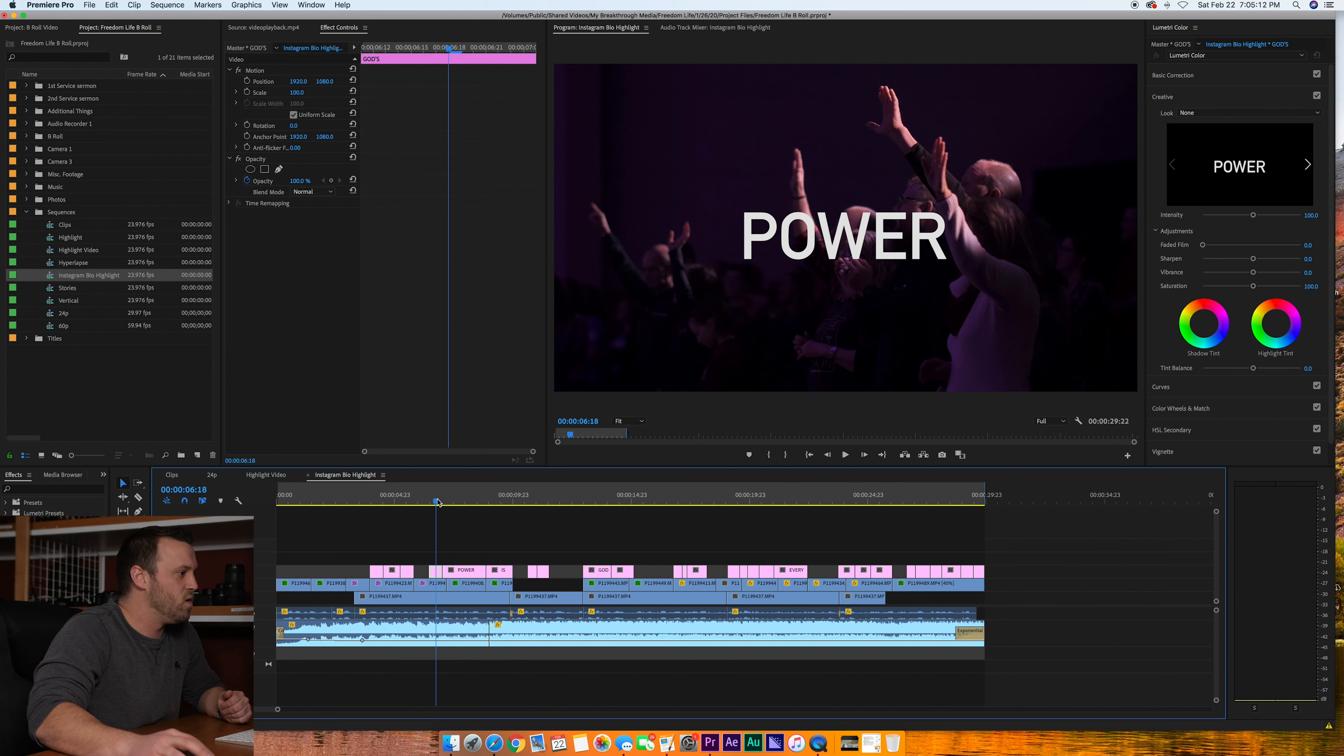
{"action": "left_click", "coordinate": [488, 498]}
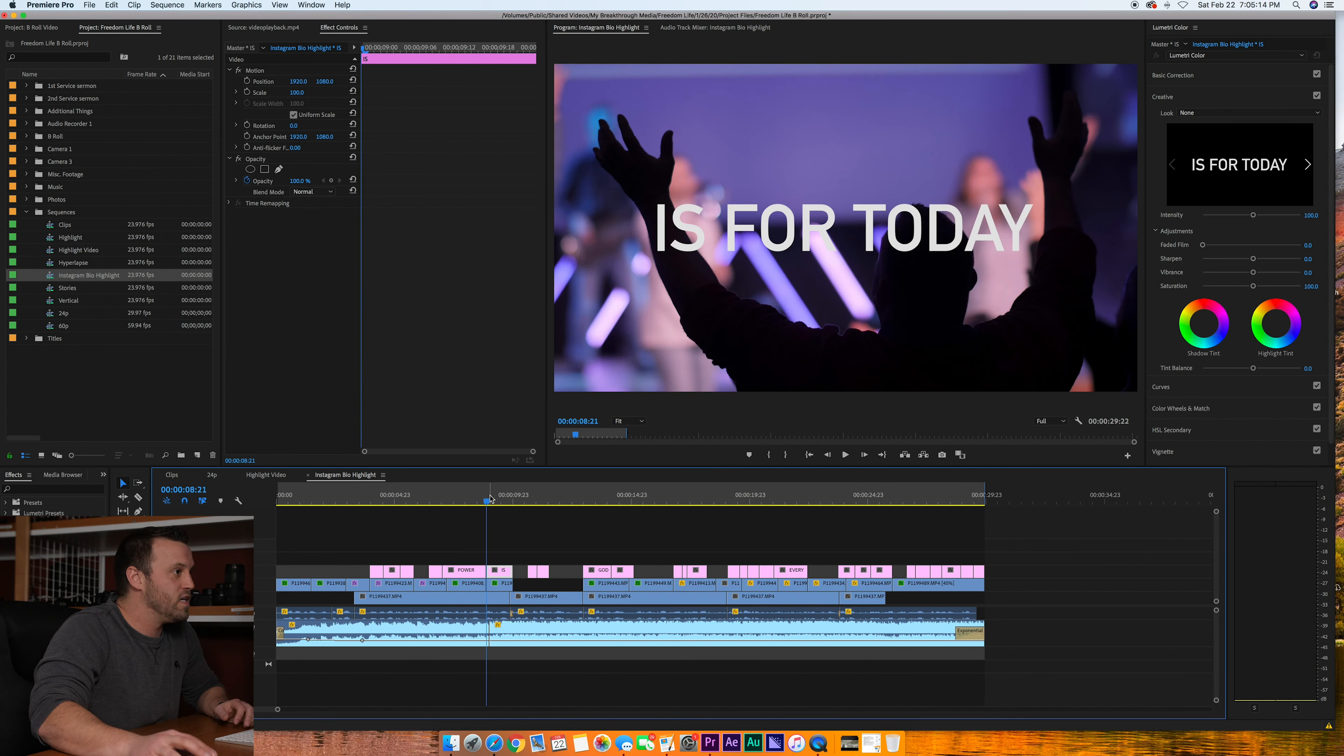
{"action": "key", "text": "space"}
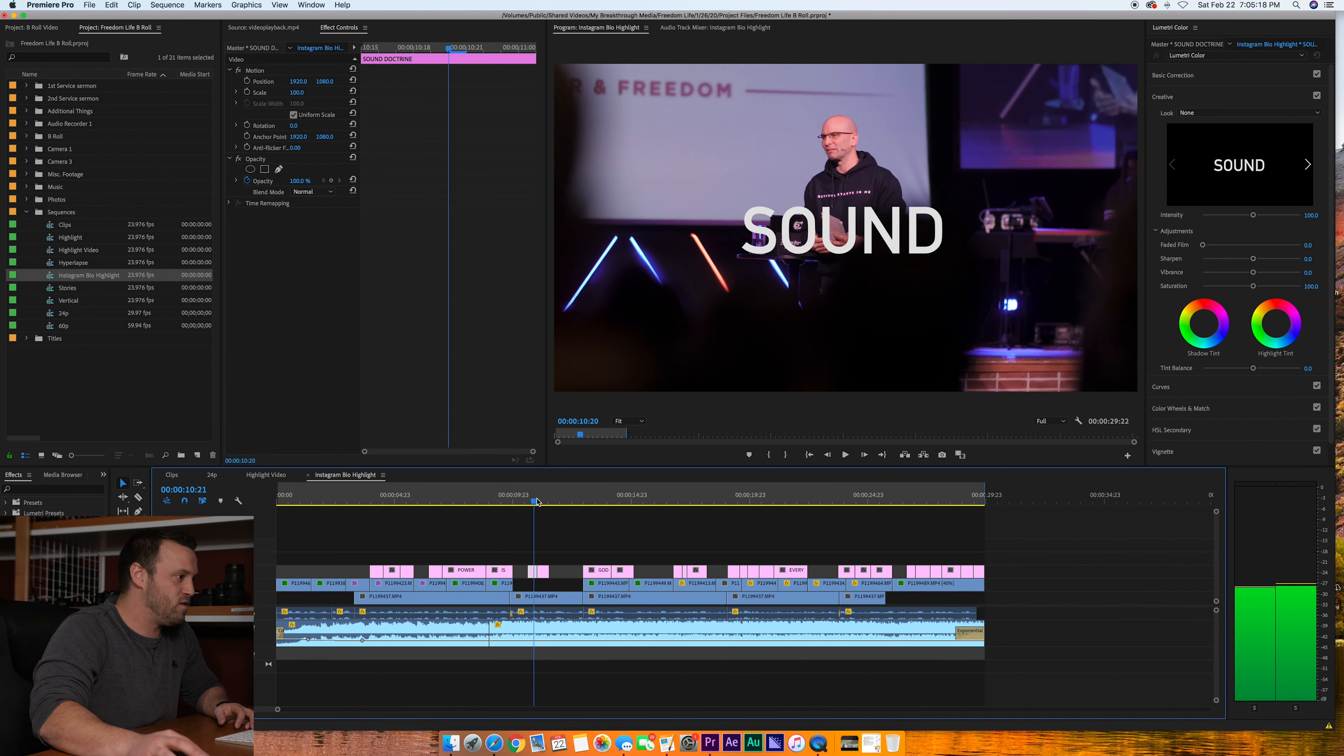
- Go back over the SOUND DOCTRINE title to 00:00:10:08 and play on through the GOD and LIVES titles
{"action": "left_click", "coordinate": [547, 500]}
{"action": "mouse_move", "coordinate": [548, 501]}
{"action": "left_mouse_down"}
{"action": "mouse_move", "coordinate": [564, 503]}
{"action": "mouse_move", "coordinate": [522, 505]}
{"action": "left_mouse_up"}
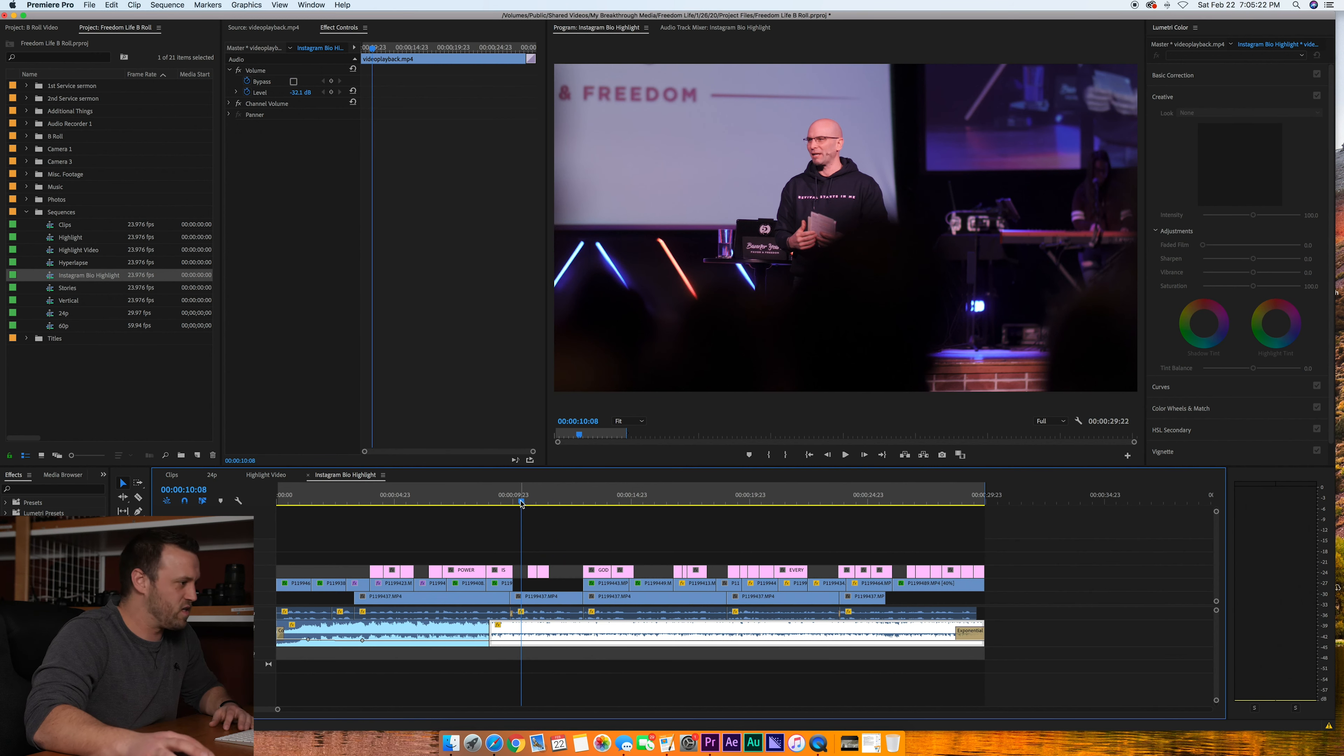
{"action": "left_click", "coordinate": [535, 526]}
{"action": "key", "text": "space"}
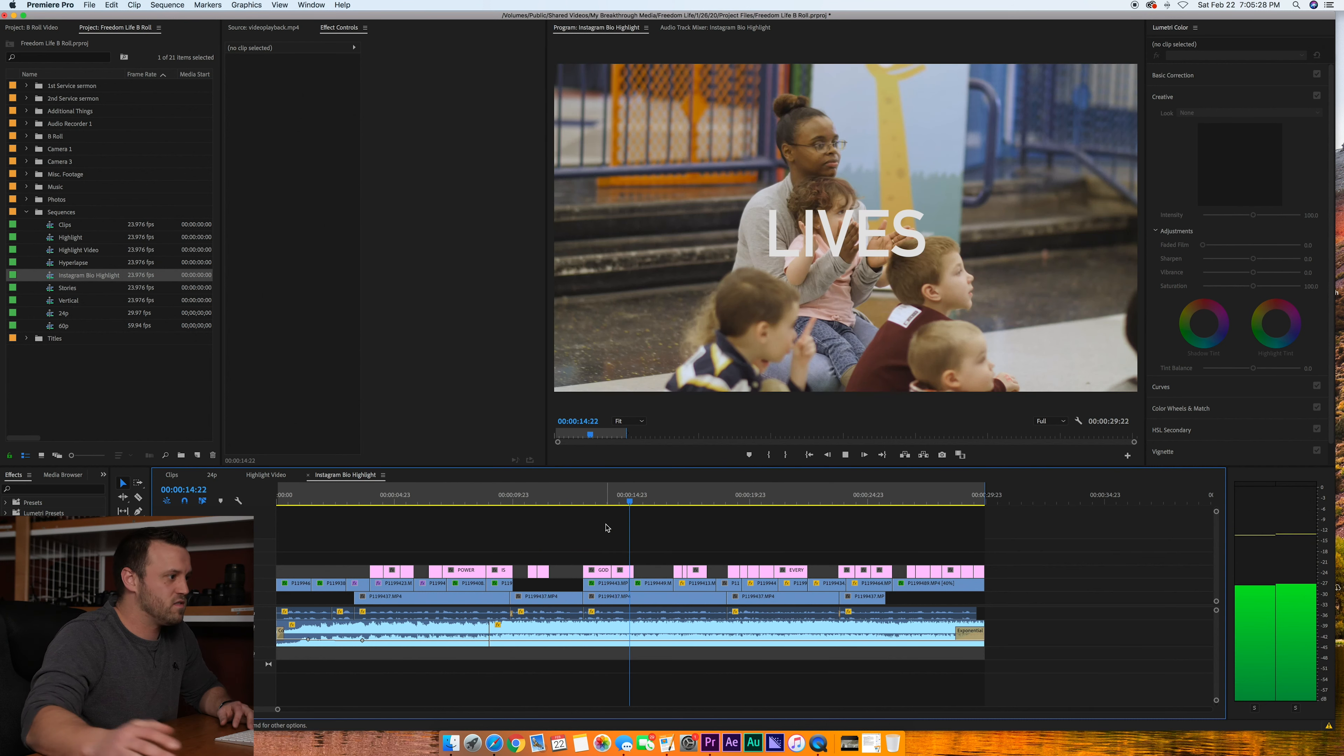
- Revisit the GOD title at 00:00:13:13, and play the section leading into the LIVE title, pausing at 00:00:17:02
{"action": "key", "text": "space"}
{"action": "left_click", "coordinate": [597, 500]}
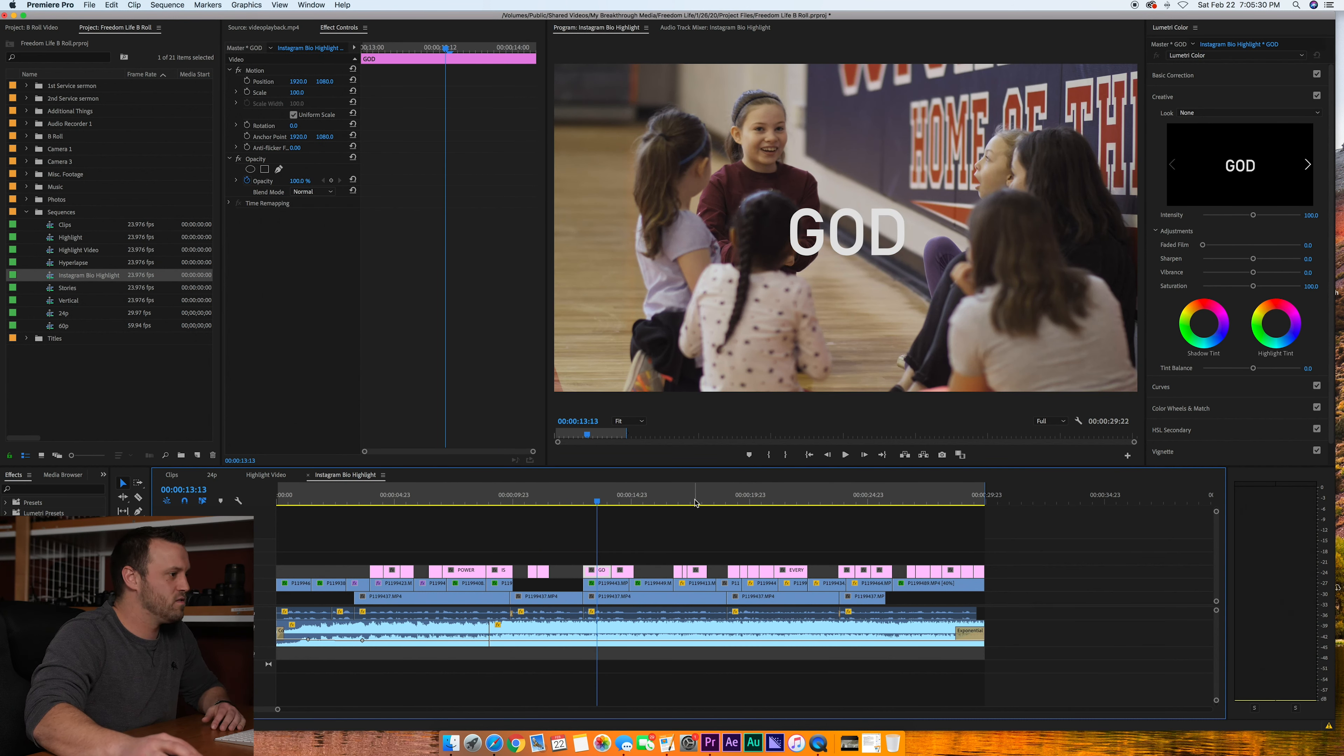
{"action": "left_click", "coordinate": [648, 501]}
{"action": "key", "text": "space"}
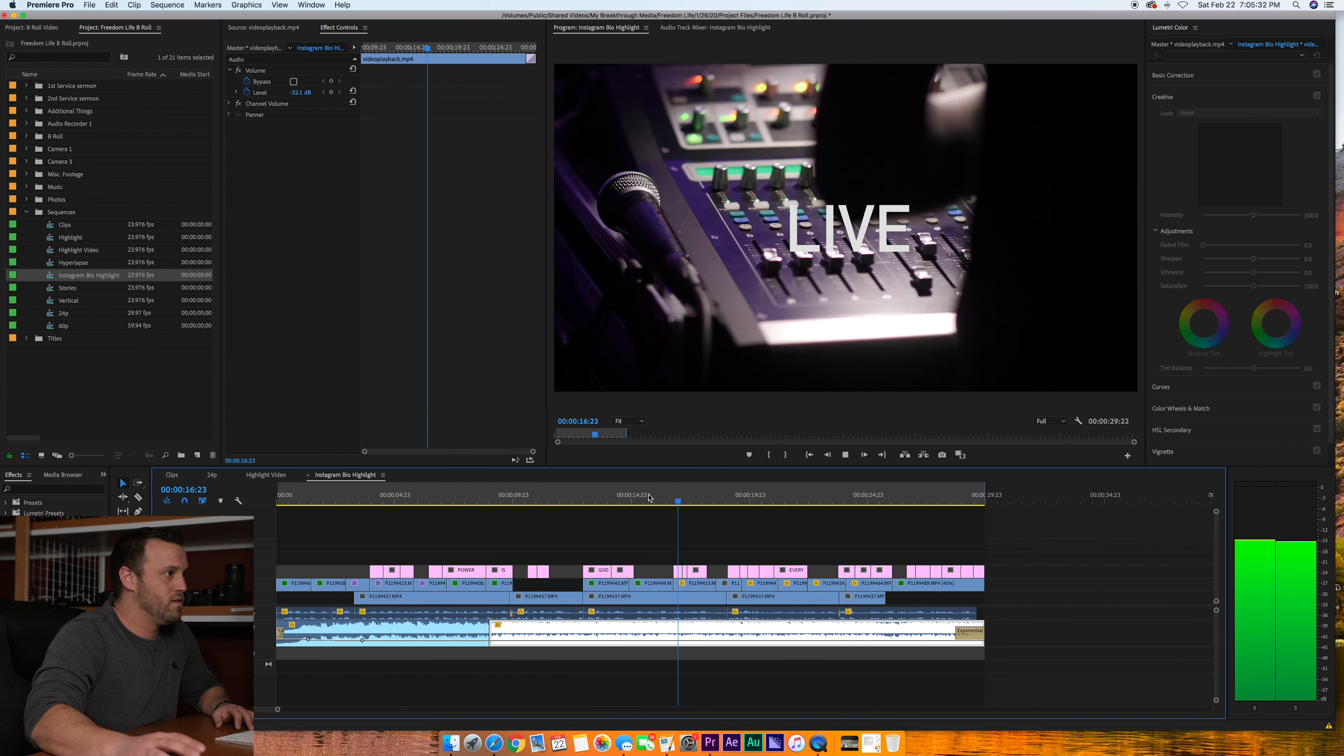
{"action": "key", "text": "space"}
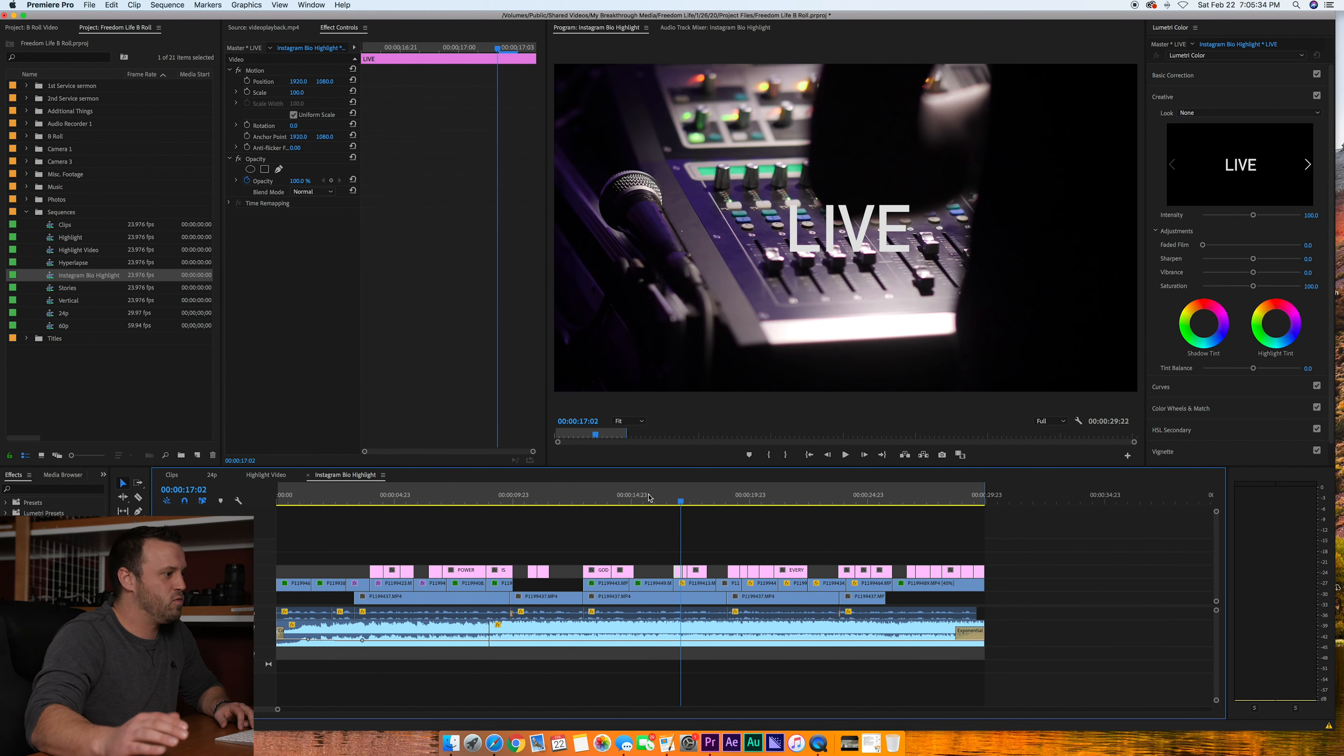
- Play the WE BELIEVE, GOD HAS, FUTURE and FOR EVERYONE titles, replaying from 00:00:19:07 to examine how they follow the speech
{"action": "key", "text": "space"}
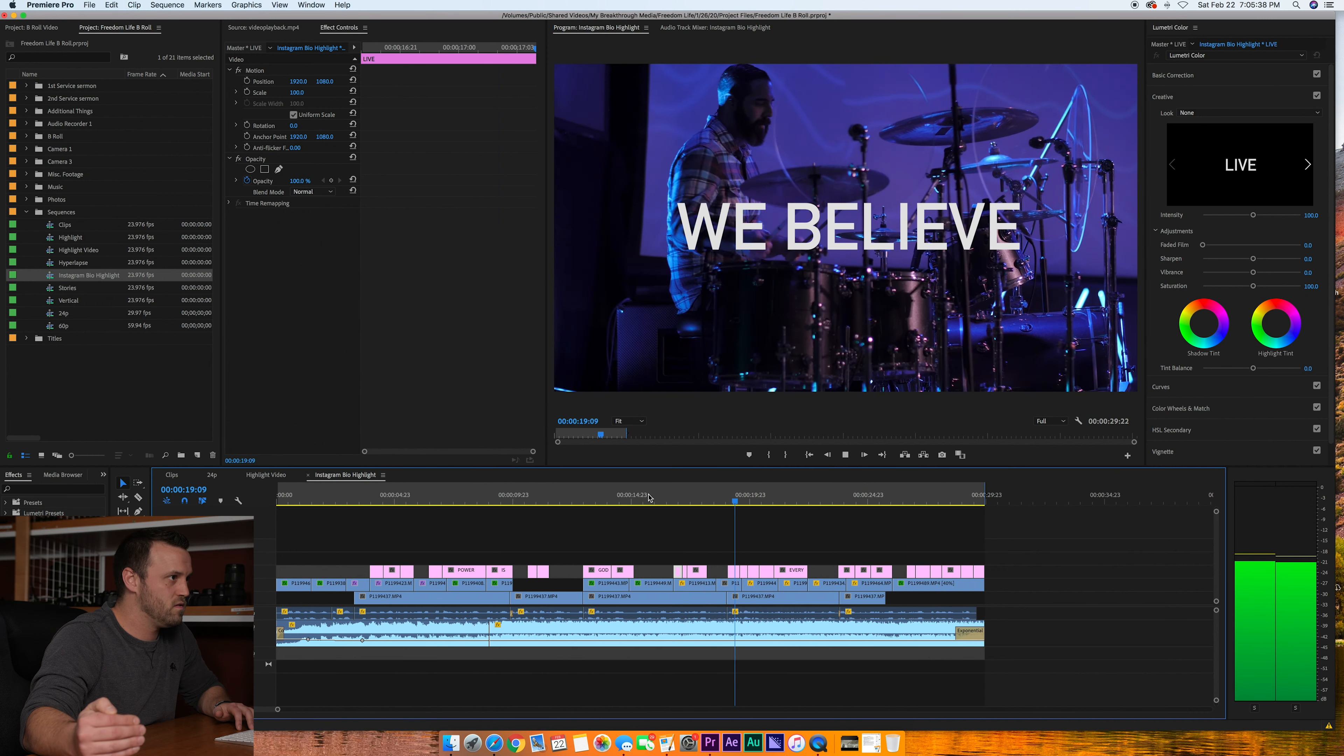
{"action": "key", "text": "space"}
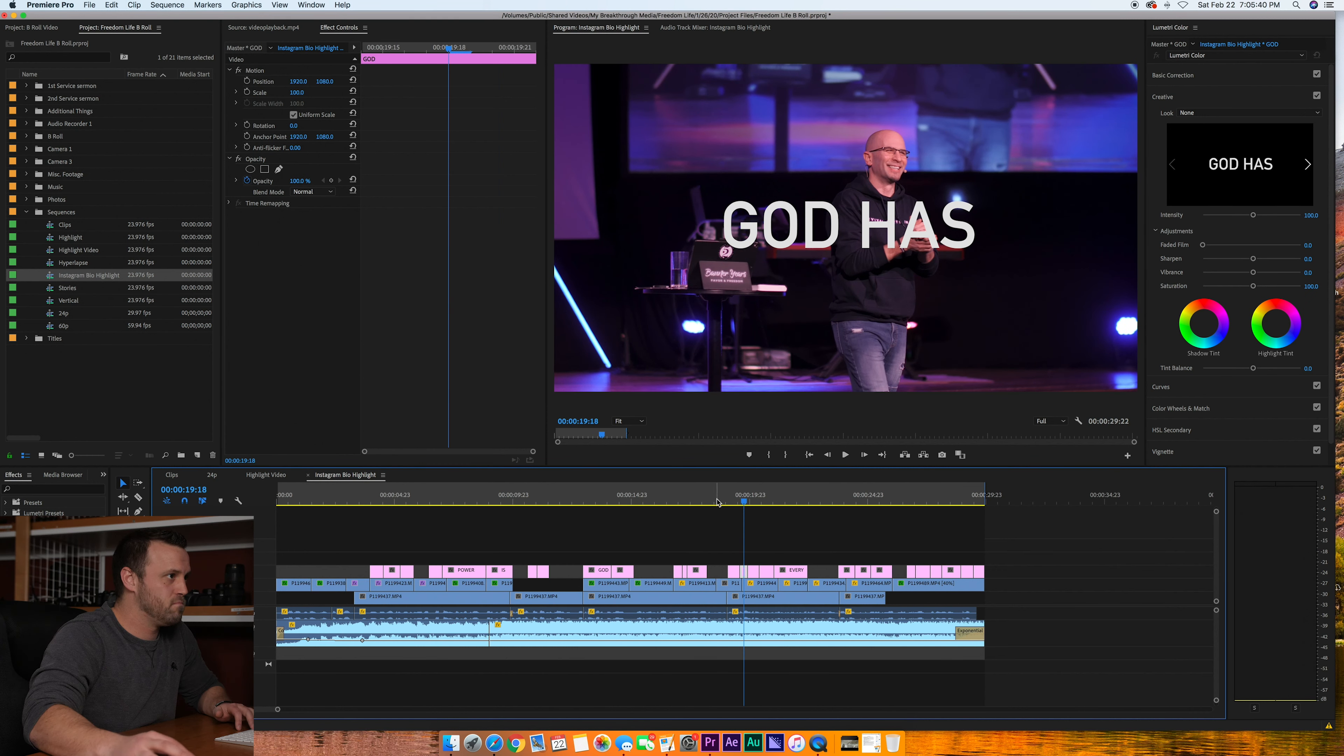
{"action": "key", "text": "space"}
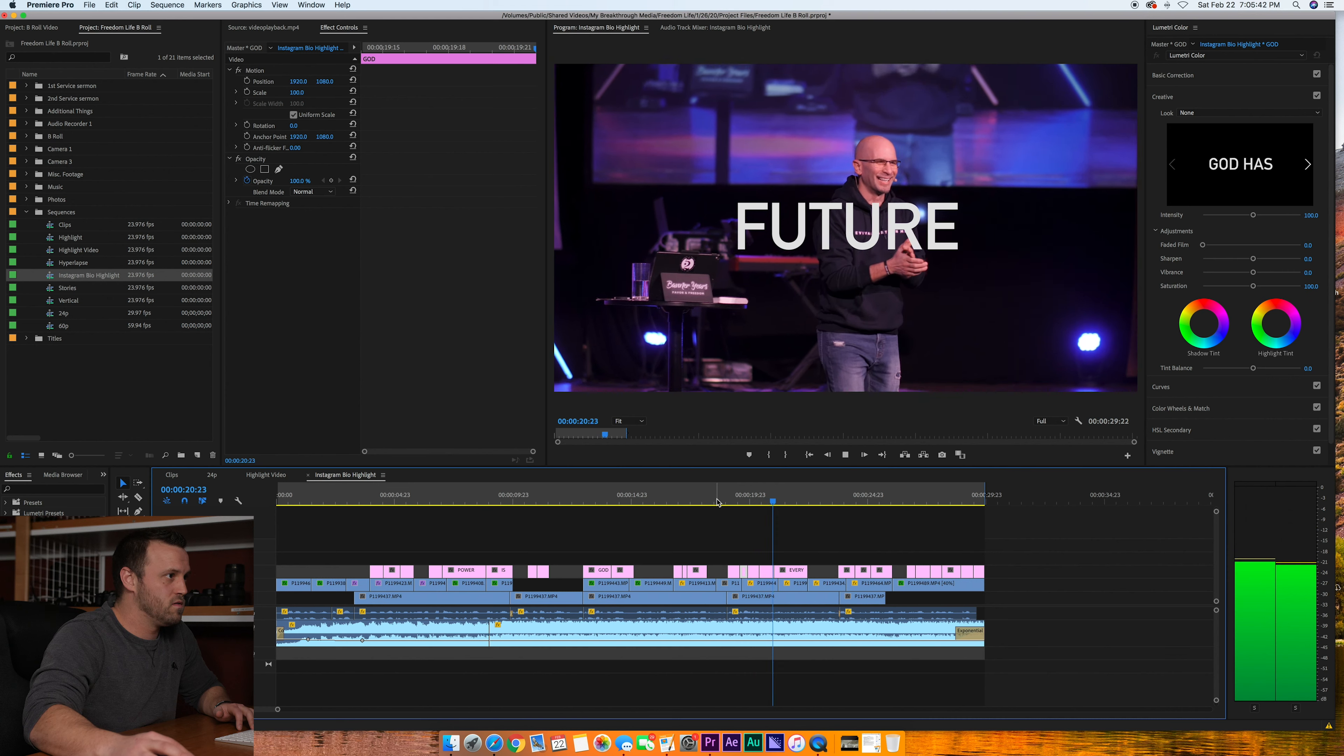
{"action": "left_click", "coordinate": [734, 497]}
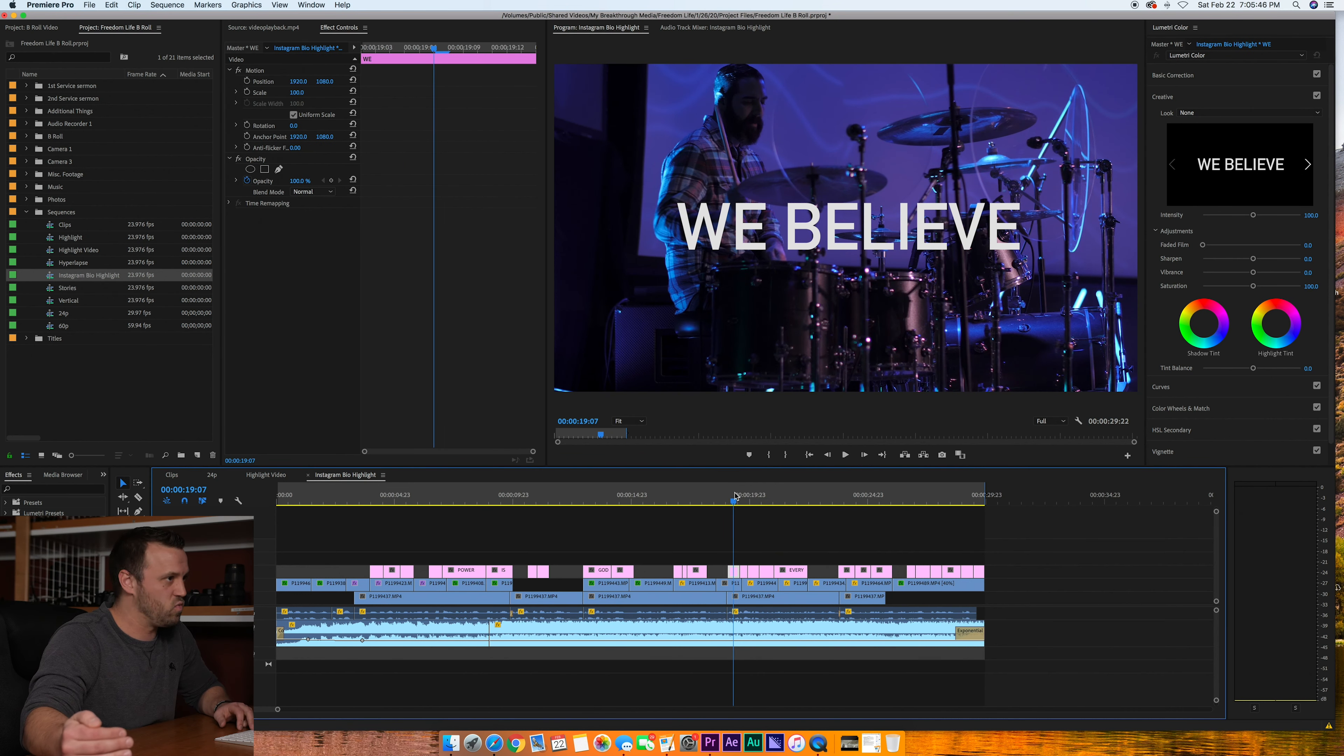
{"action": "key", "text": "space"}
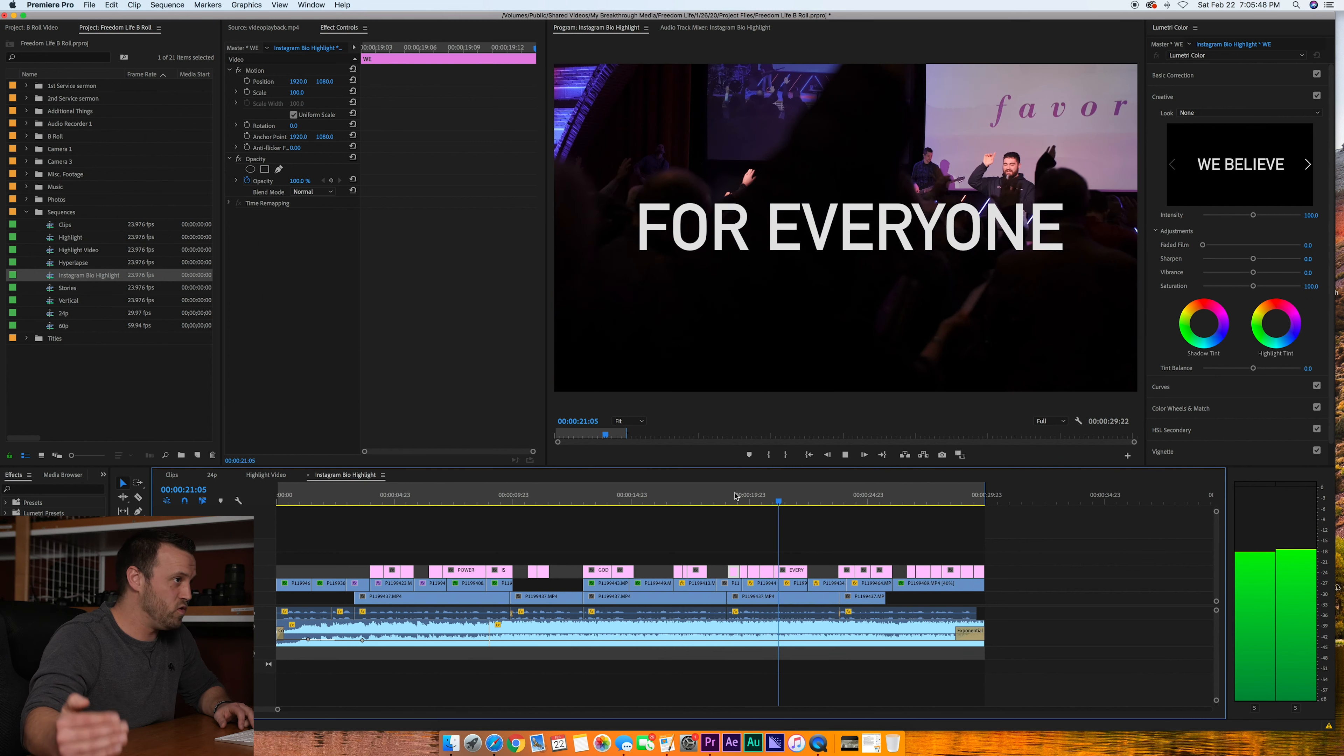
{"action": "key", "text": "space"}
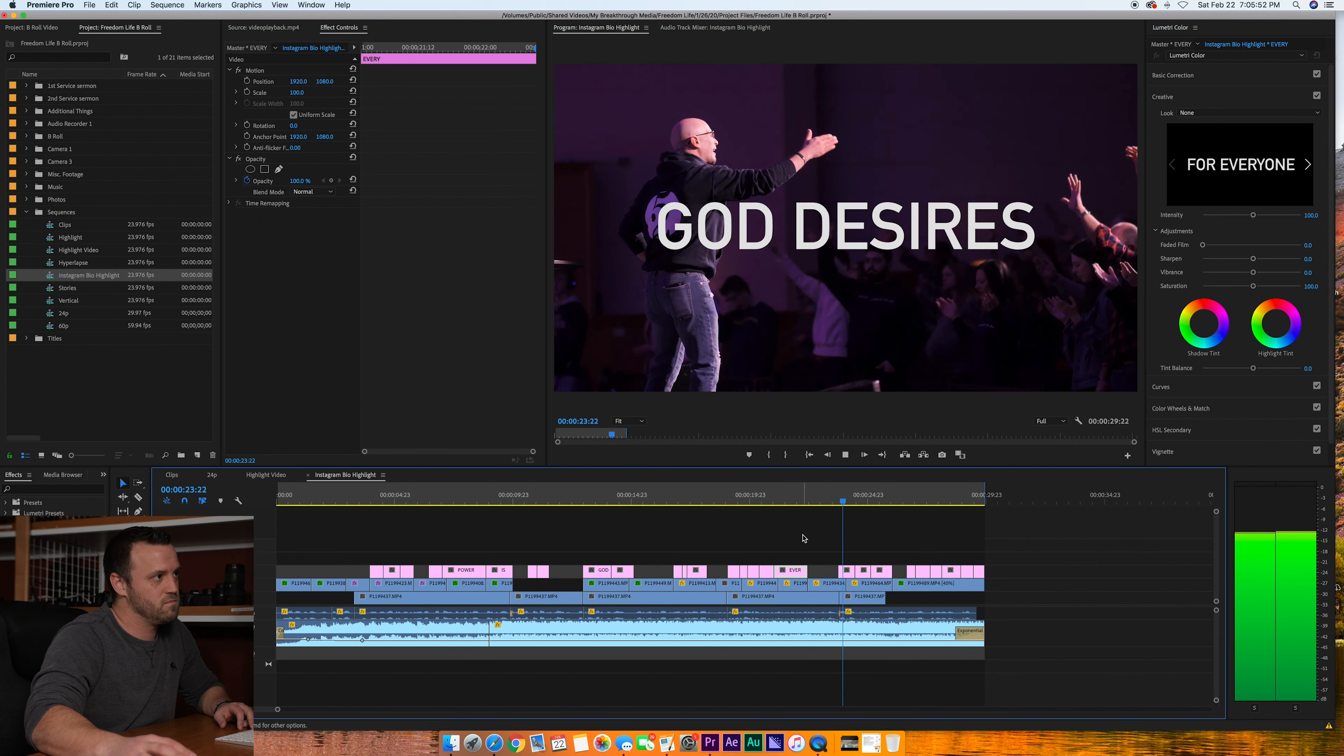
- Play from the GOD DESIRES title through to CAN OFFER near the end, and return to the opening B-roll at 00:00:02:23
{"action": "key", "text": "space"}
{"action": "key", "text": "space"}
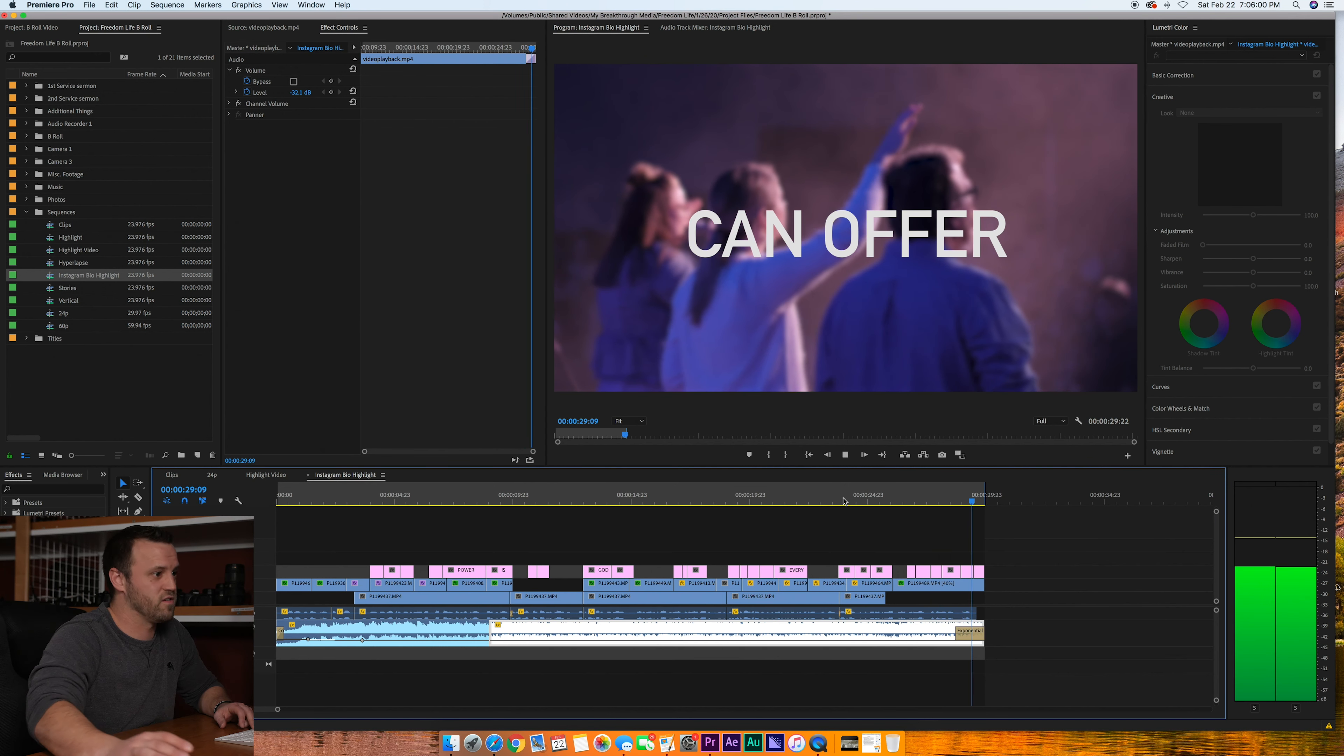
{"action": "left_click", "coordinate": [481, 517]}
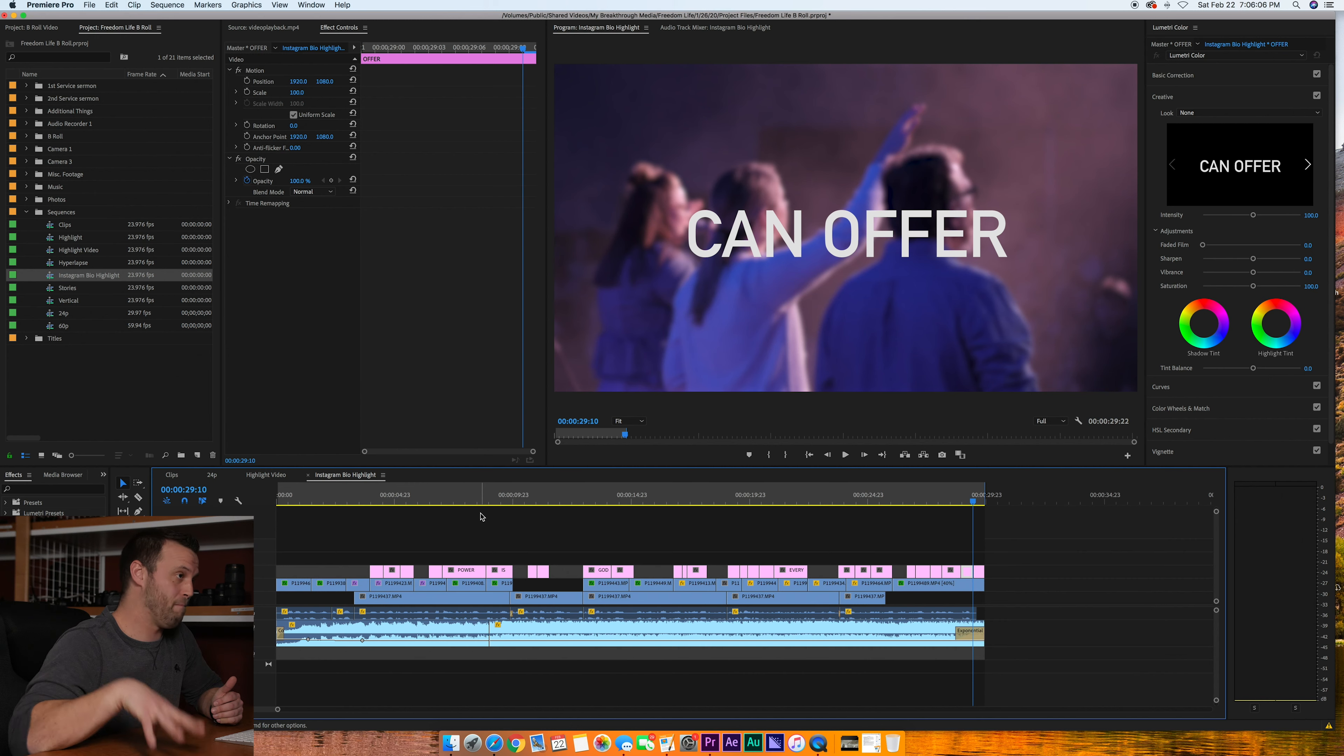
{"action": "left_click_drag", "start_coordinate": [372, 499], "coordinate": [605, 512]}
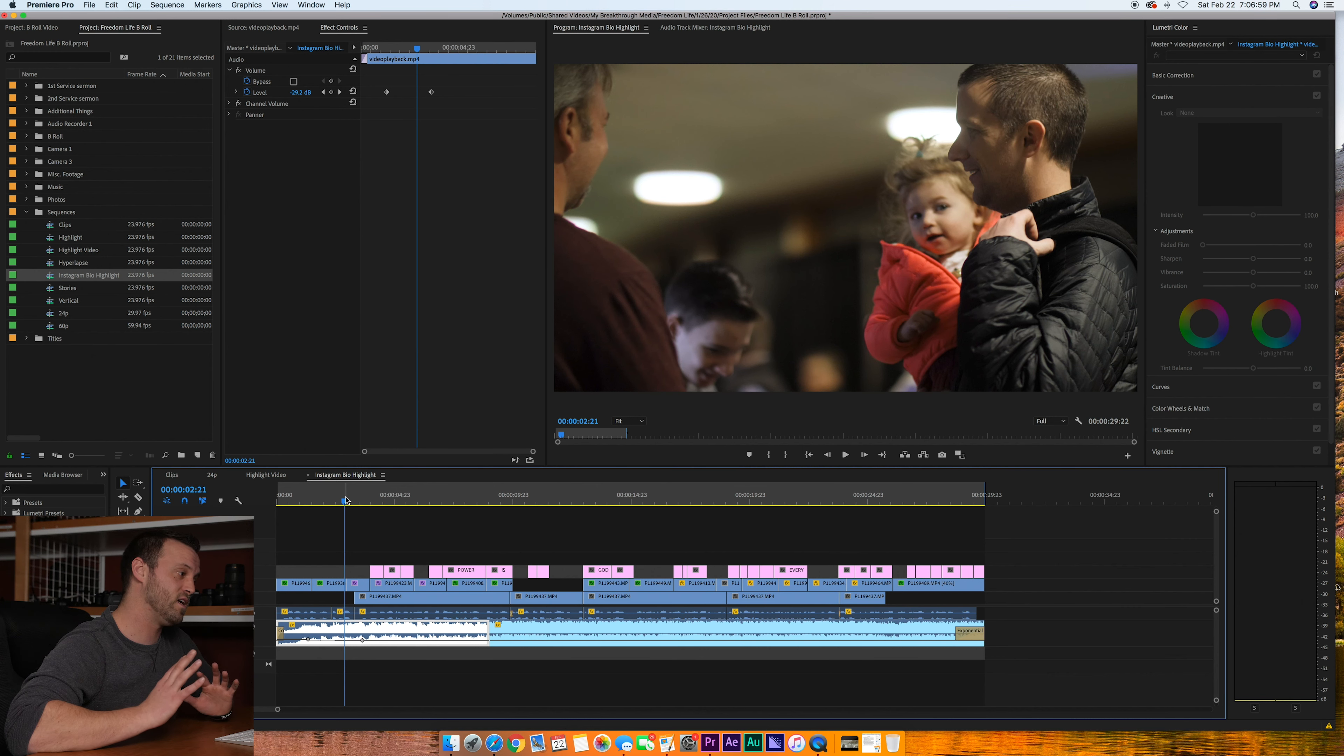
{"action": "left_click", "coordinate": [346, 500]}
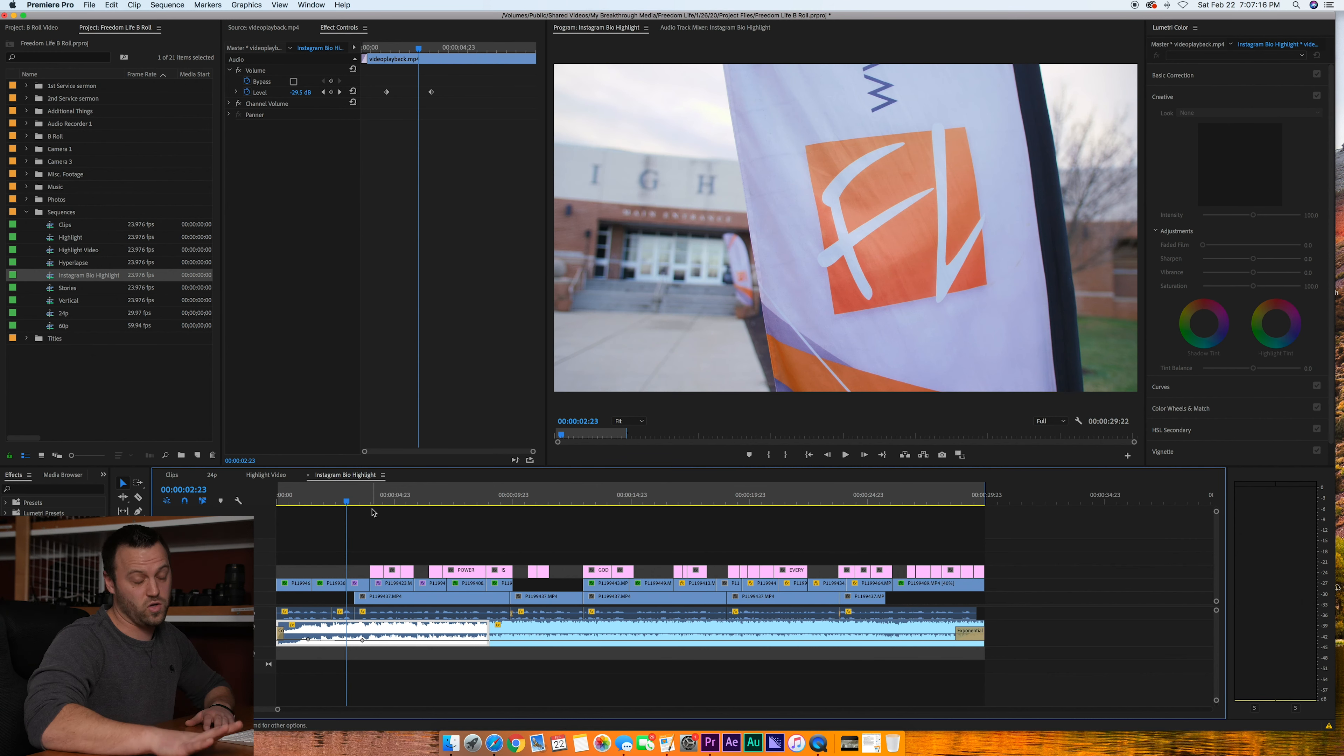